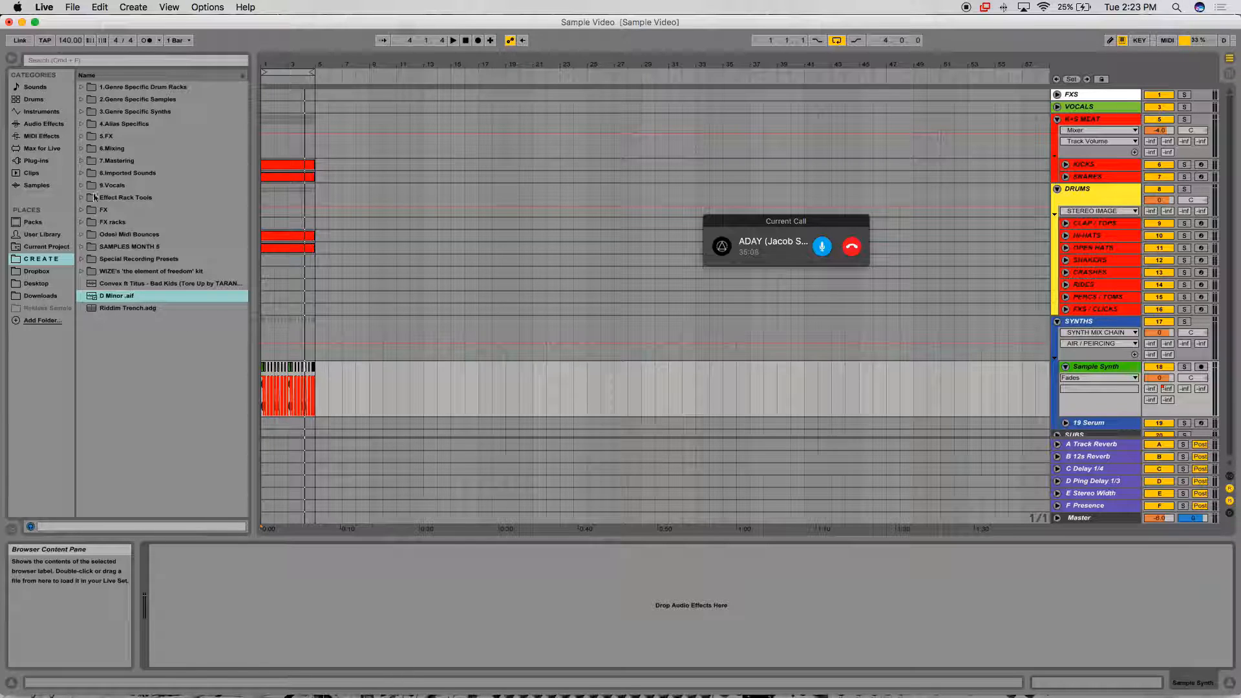
- Load the Spectrum audio effect onto the Sample Synth track
{"action": "left_click", "coordinate": [45, 125]}
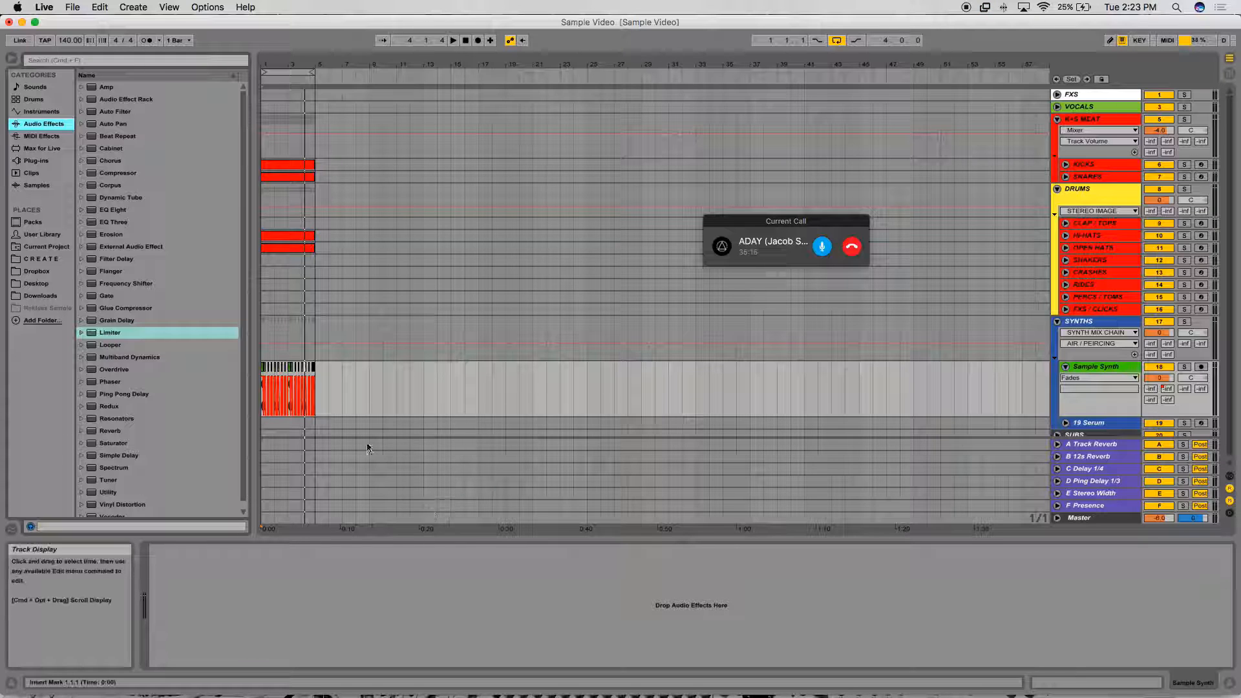
{"action": "scroll", "coordinate": [144, 369], "scroll_direction": "down", "scroll_amount": 1}
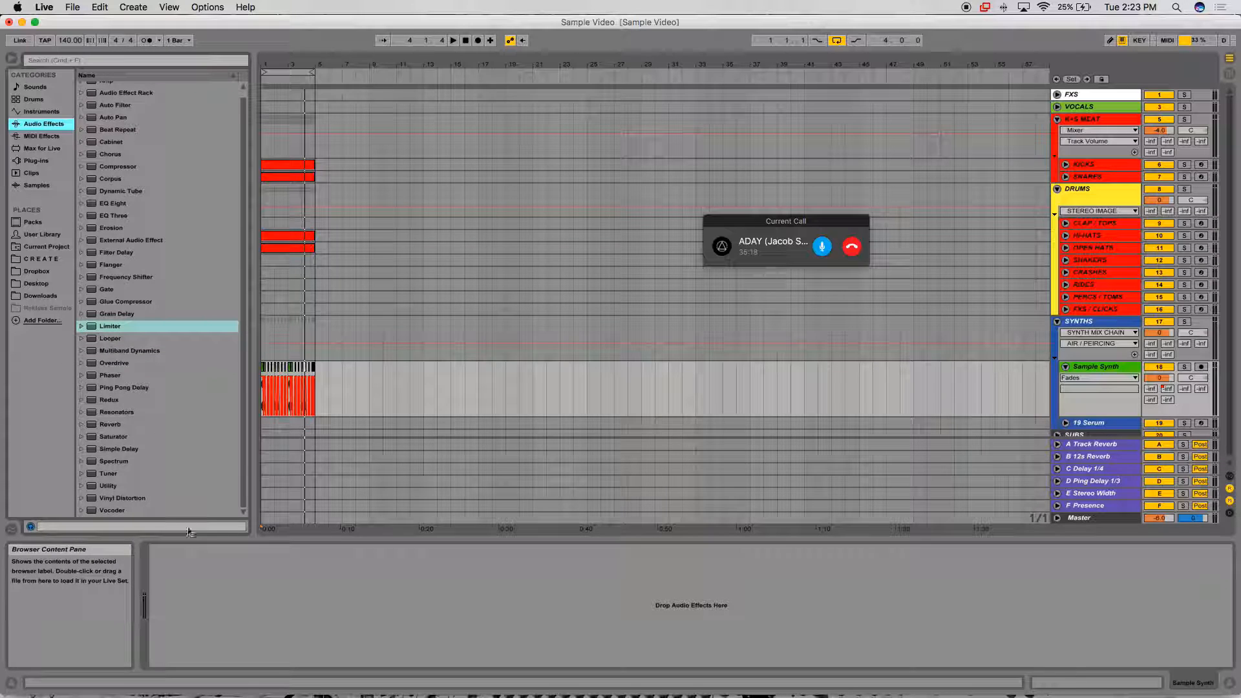
{"action": "double_click", "coordinate": [138, 459]}
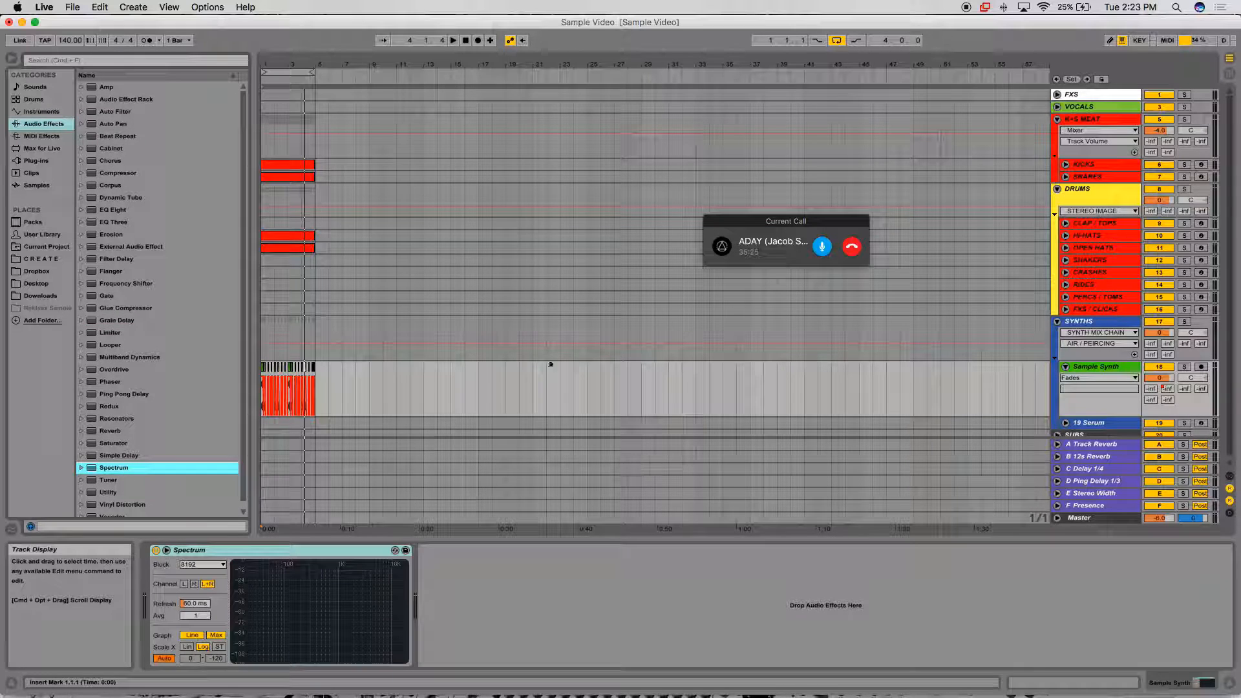
- Select the third D Minor slice on the Sample Synth track and expand the Spectrum analyzer into its large display
{"action": "left_click_drag", "start_coordinate": [288, 63], "coordinate": [395, 432]}
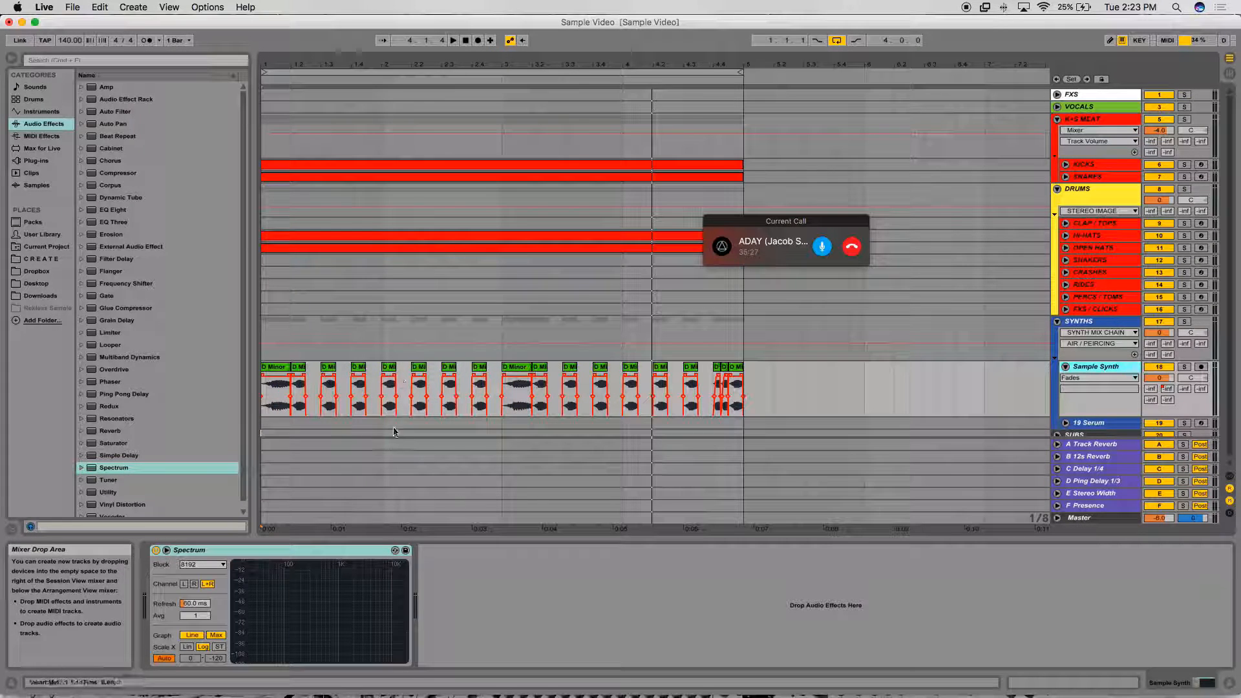
{"action": "left_click", "coordinate": [328, 391]}
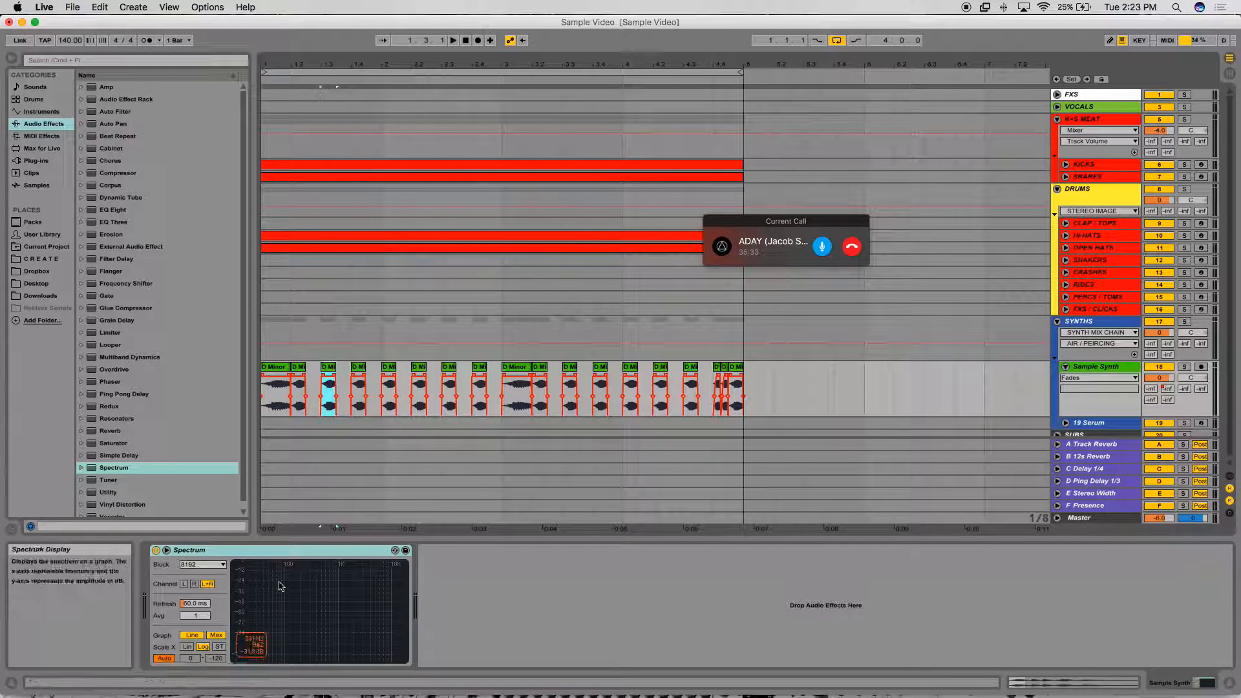
{"action": "left_click", "coordinate": [166, 550]}
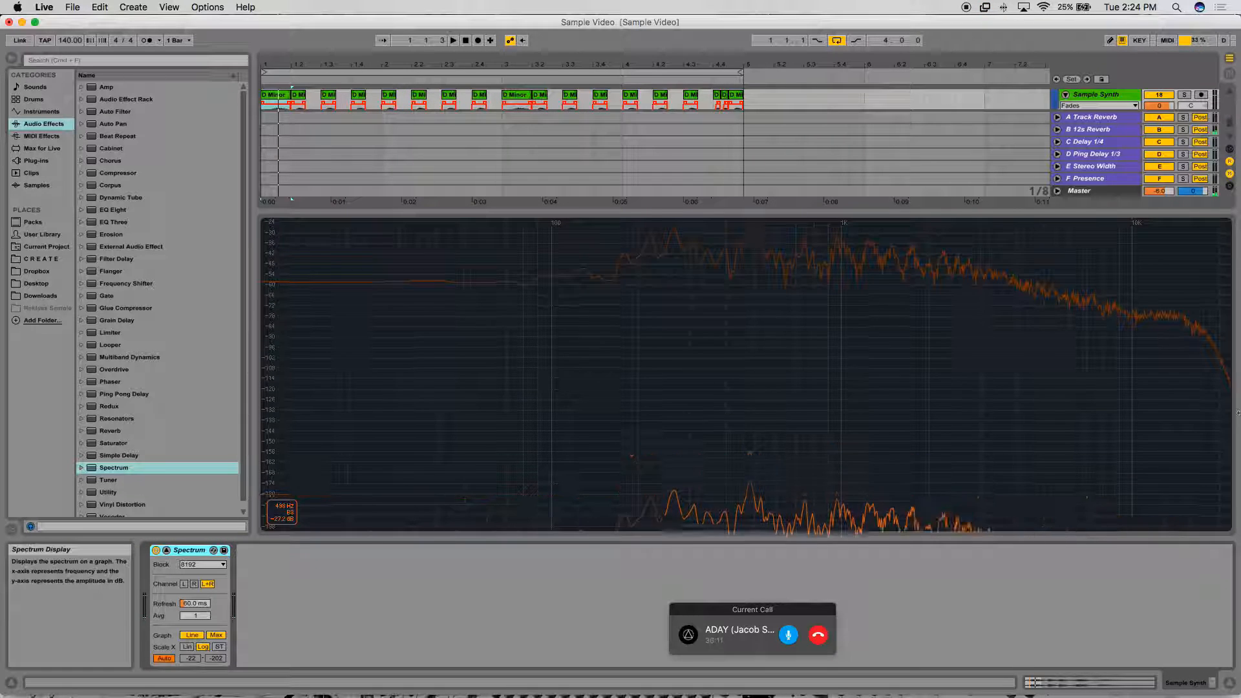
- Place the insert marker at 3.1.1 in the A Minor clip and load a Phaser onto the Sample Synth track
{"action": "left_click", "coordinate": [1231, 686]}
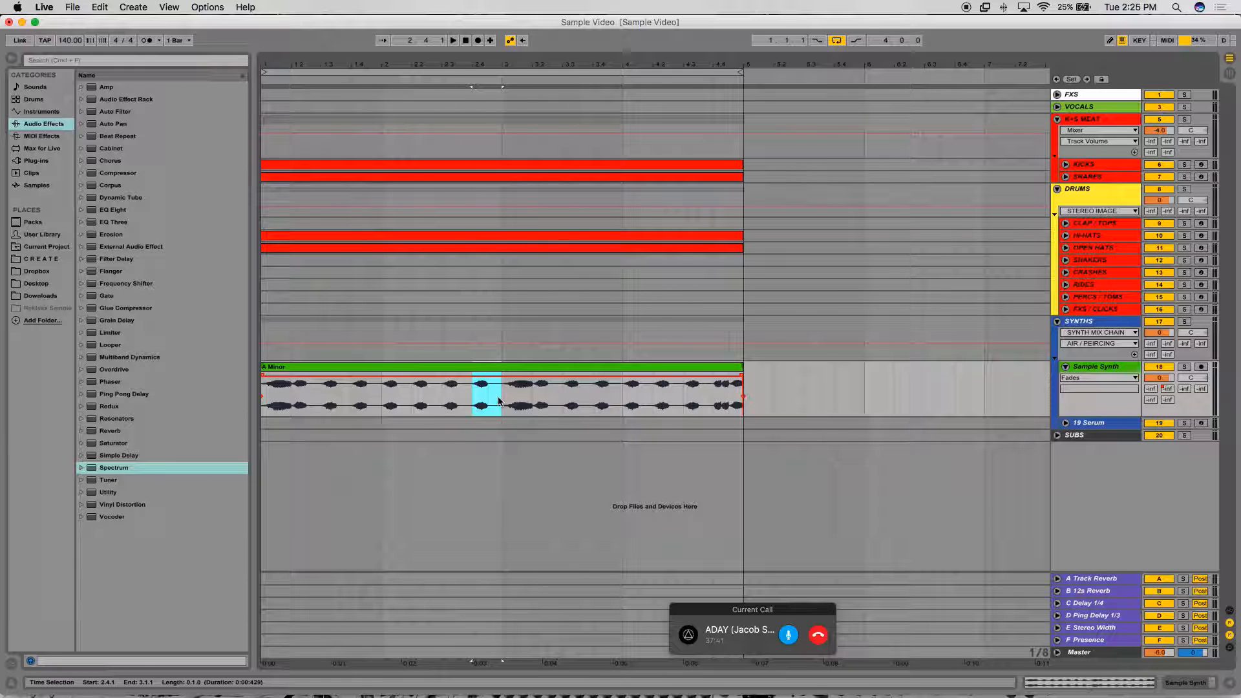
{"action": "left_click", "coordinate": [498, 400]}
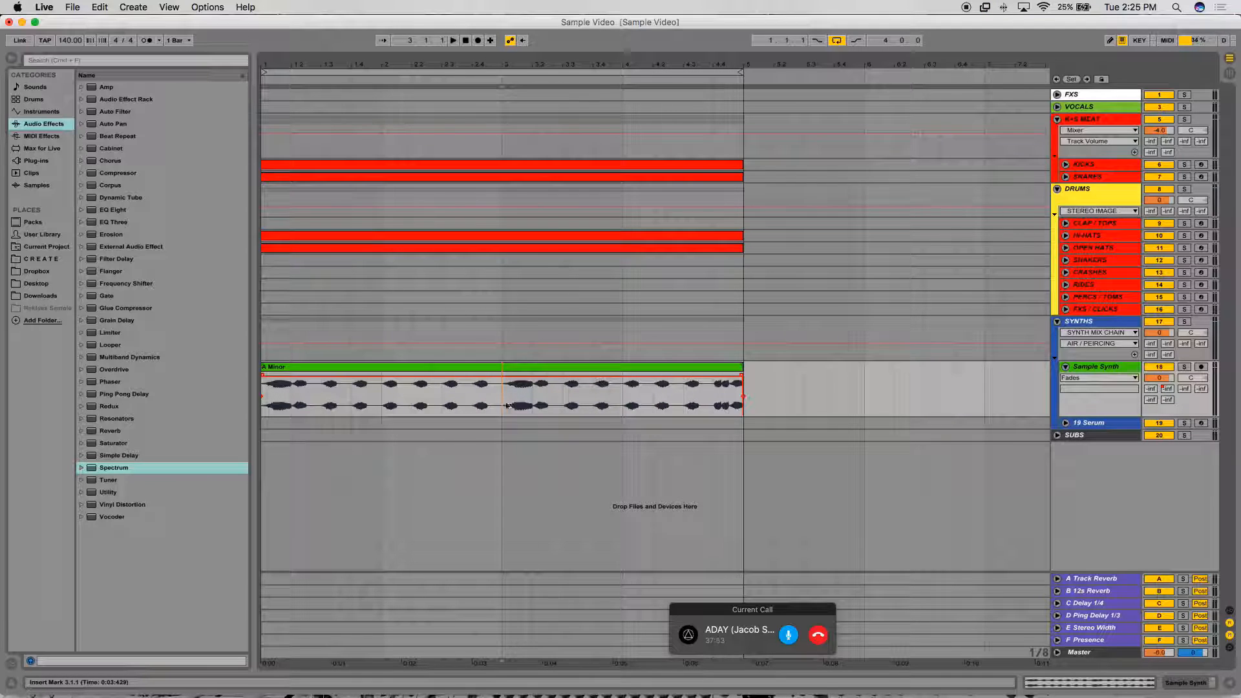
{"action": "left_click", "coordinate": [1103, 369]}
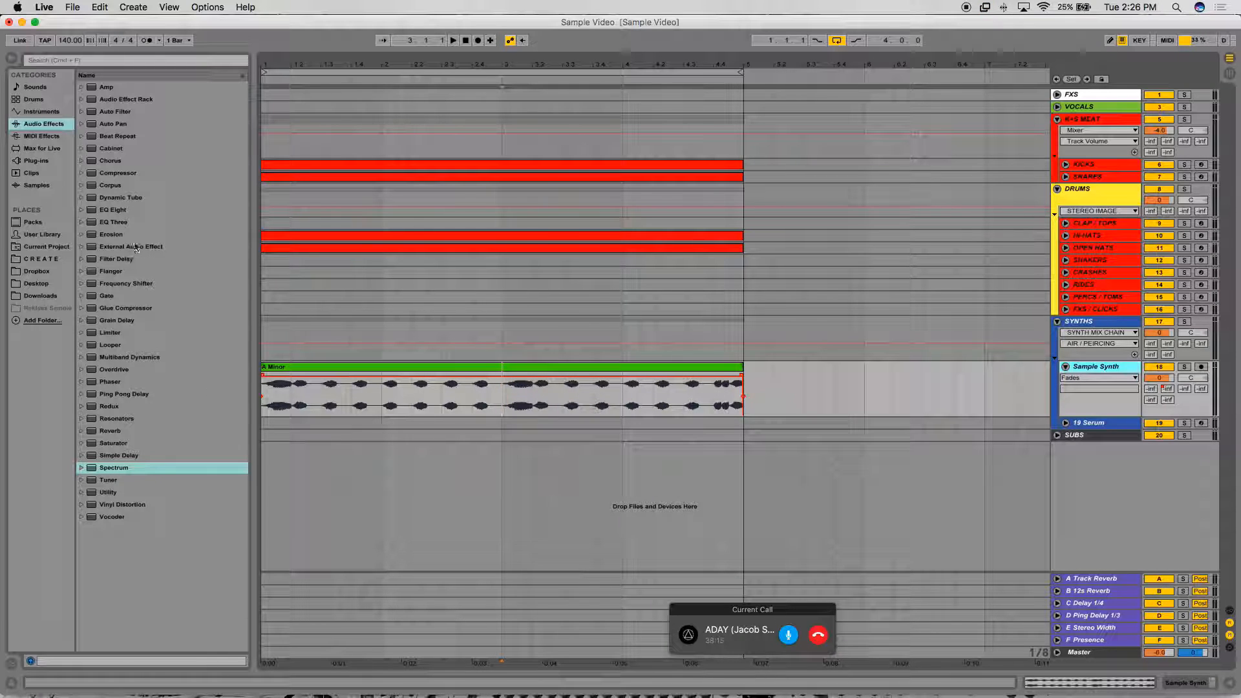
{"action": "left_click", "coordinate": [111, 380]}
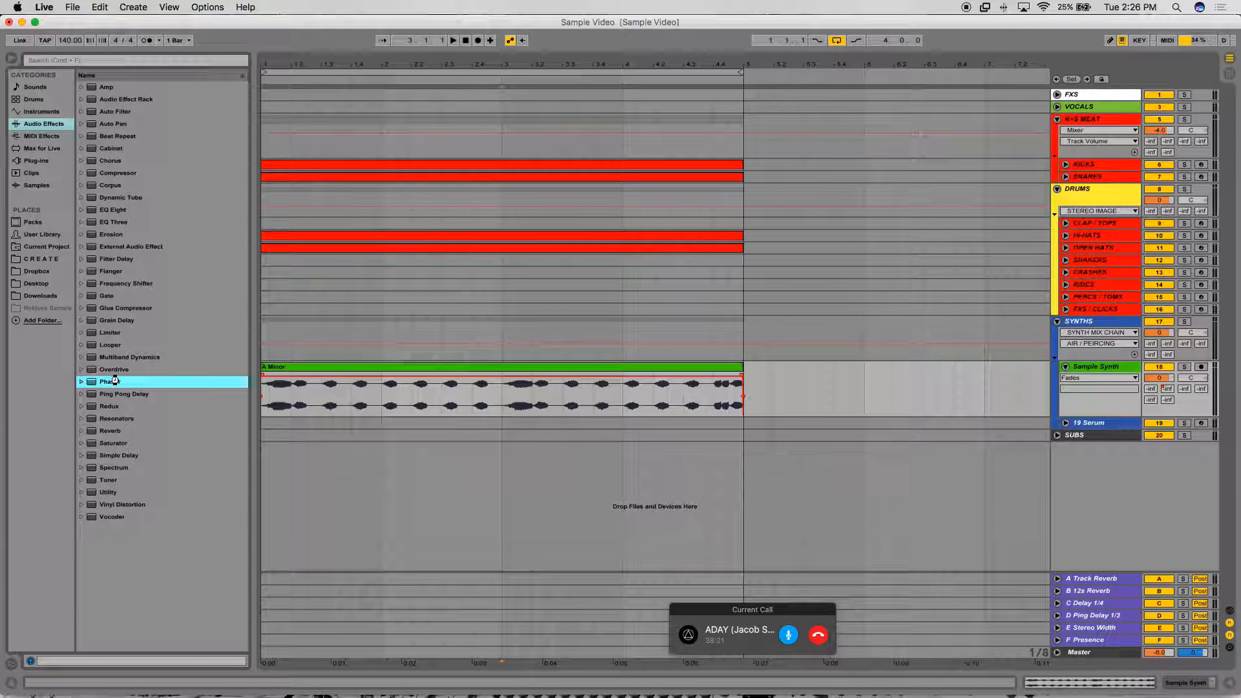
{"action": "double_click", "coordinate": [110, 381]}
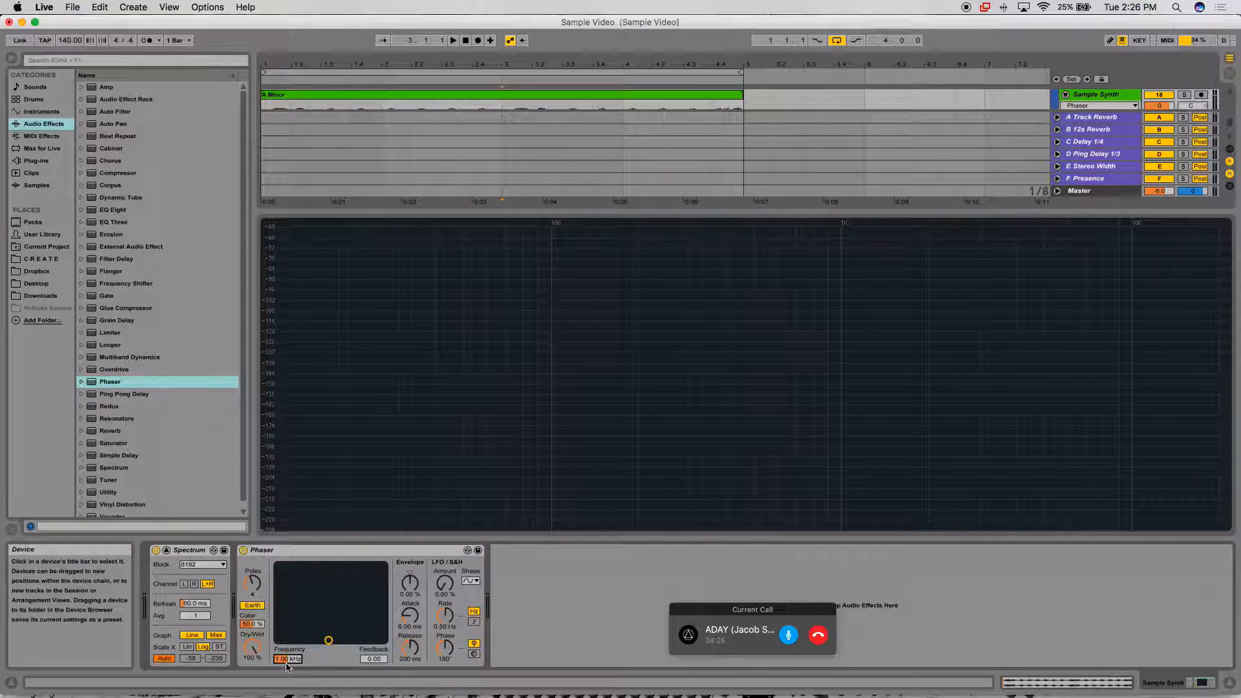
- Raise the Phaser's feedback and set its frequency to 1.24 kHz, keeping the mode on Earth
{"action": "mouse_move", "coordinate": [287, 665]}
{"action": "left_mouse_down"}
{"action": "mouse_move", "coordinate": [287, 694]}
{"action": "mouse_move", "coordinate": [286, 681]}
{"action": "left_mouse_up"}
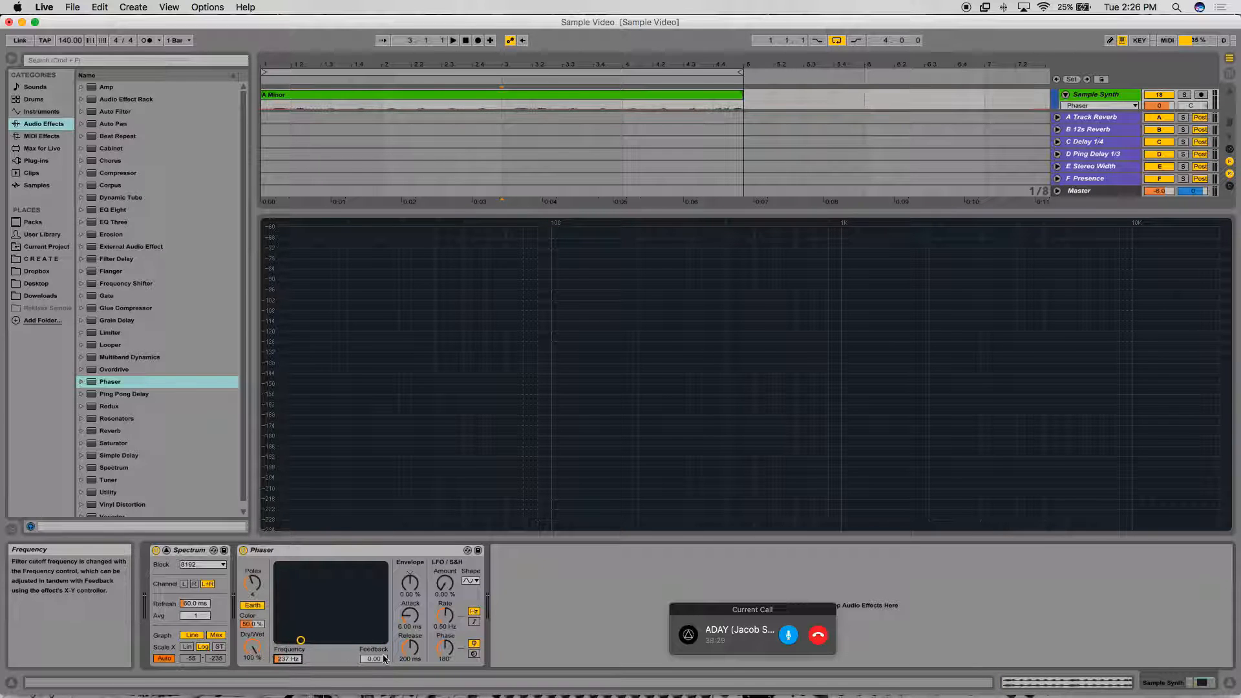
{"action": "left_click_drag", "start_coordinate": [373, 660], "coordinate": [373, 610]}
{"action": "mouse_move", "coordinate": [298, 663]}
{"action": "left_mouse_down"}
{"action": "mouse_move", "coordinate": [299, 637]}
{"action": "mouse_move", "coordinate": [299, 666]}
{"action": "left_mouse_up"}
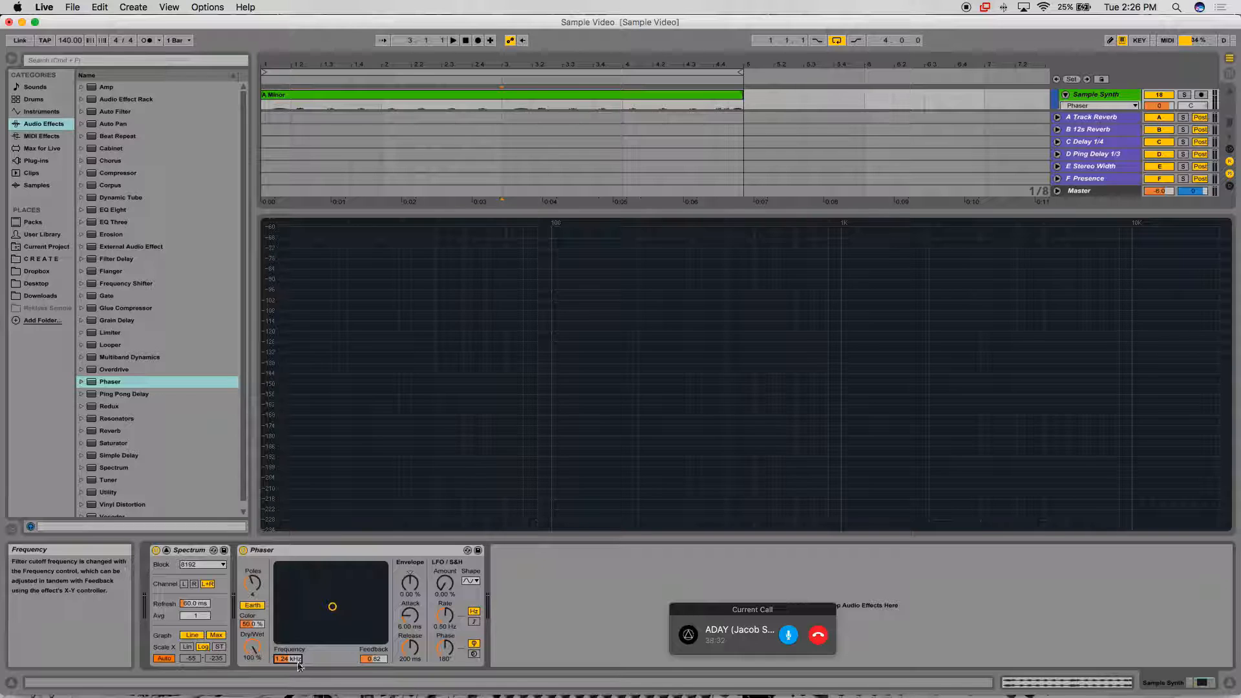
{"action": "left_click", "coordinate": [259, 606]}
{"action": "left_click", "coordinate": [258, 606]}
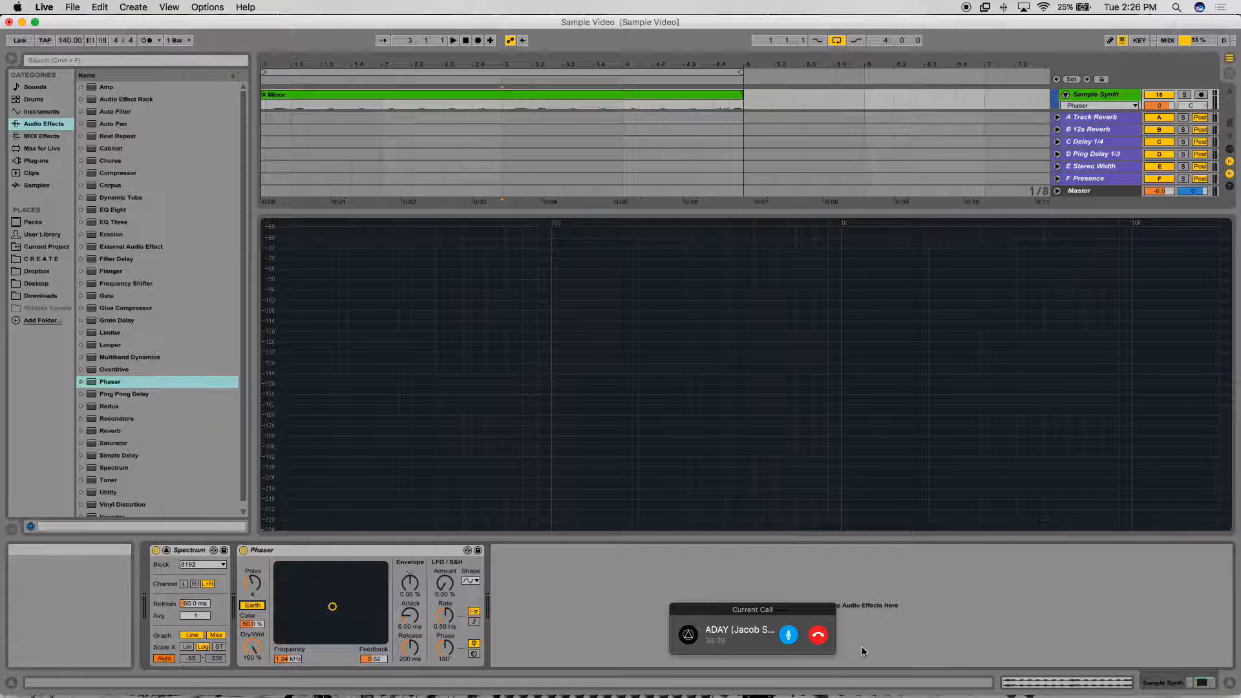
{"action": "left_click", "coordinate": [1229, 682]}
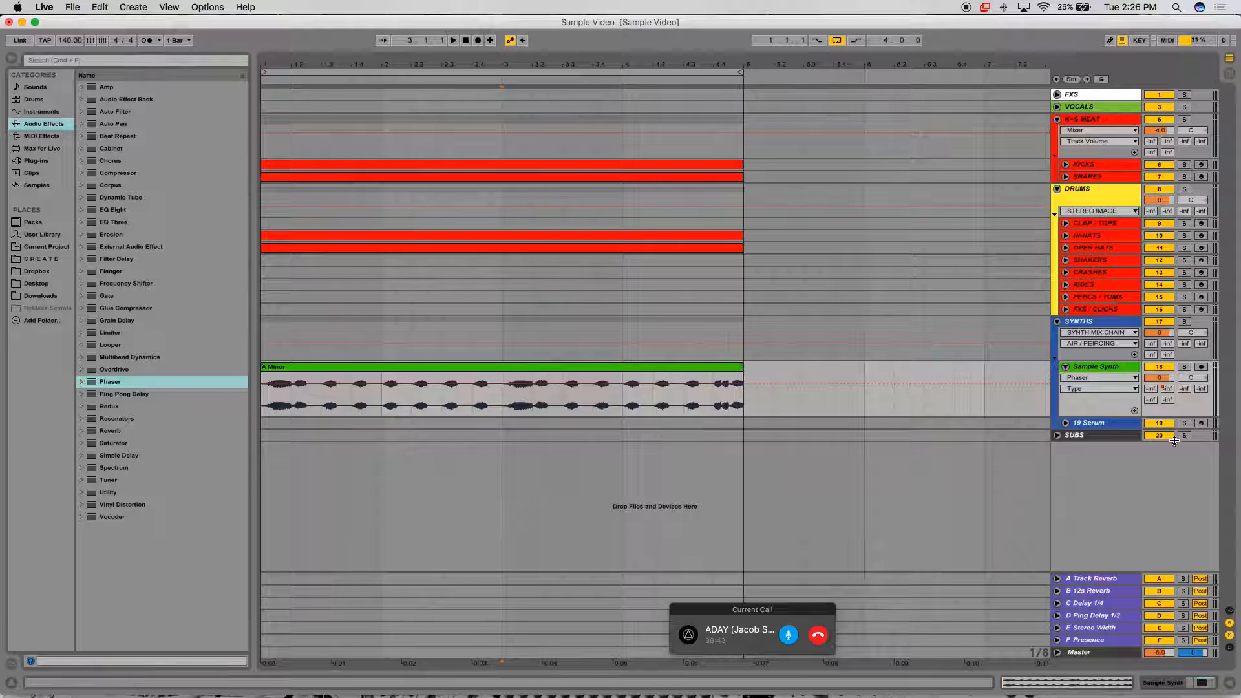
{"action": "left_click", "coordinate": [1098, 366]}
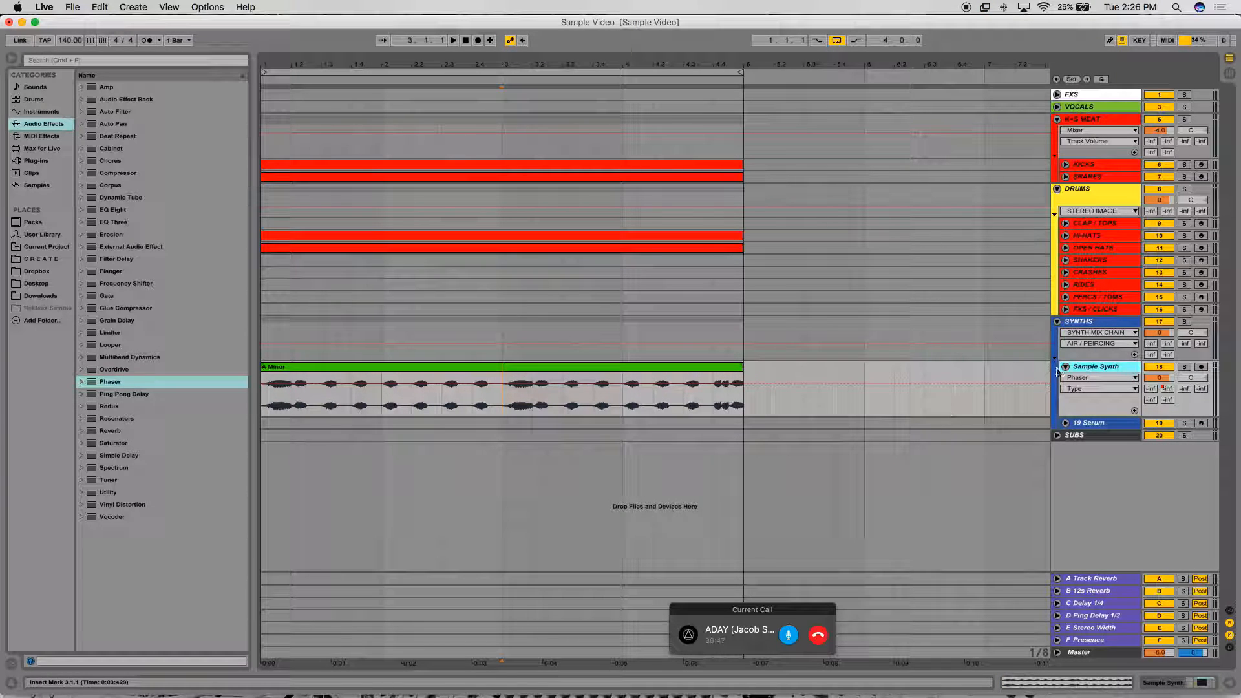
{"action": "double_click", "coordinate": [1118, 370]}
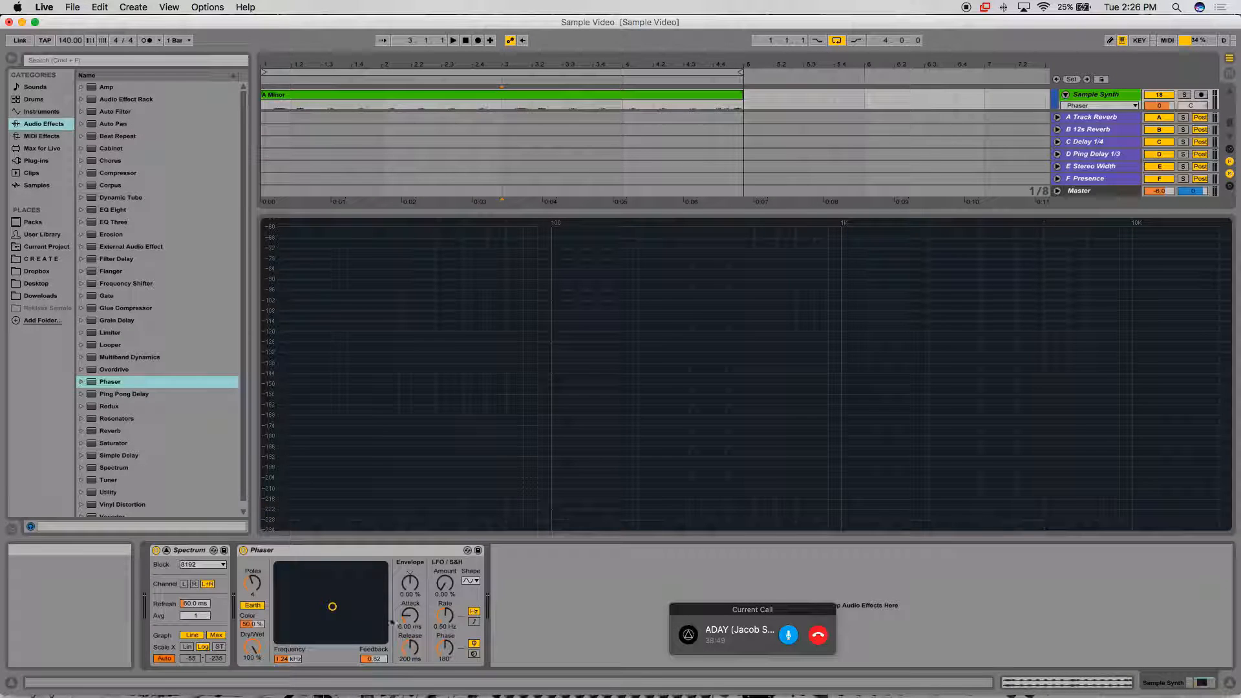
- Add a Chorus after the Phaser and move the floating call window clear of the device chain
{"action": "left_click", "coordinate": [316, 553]}
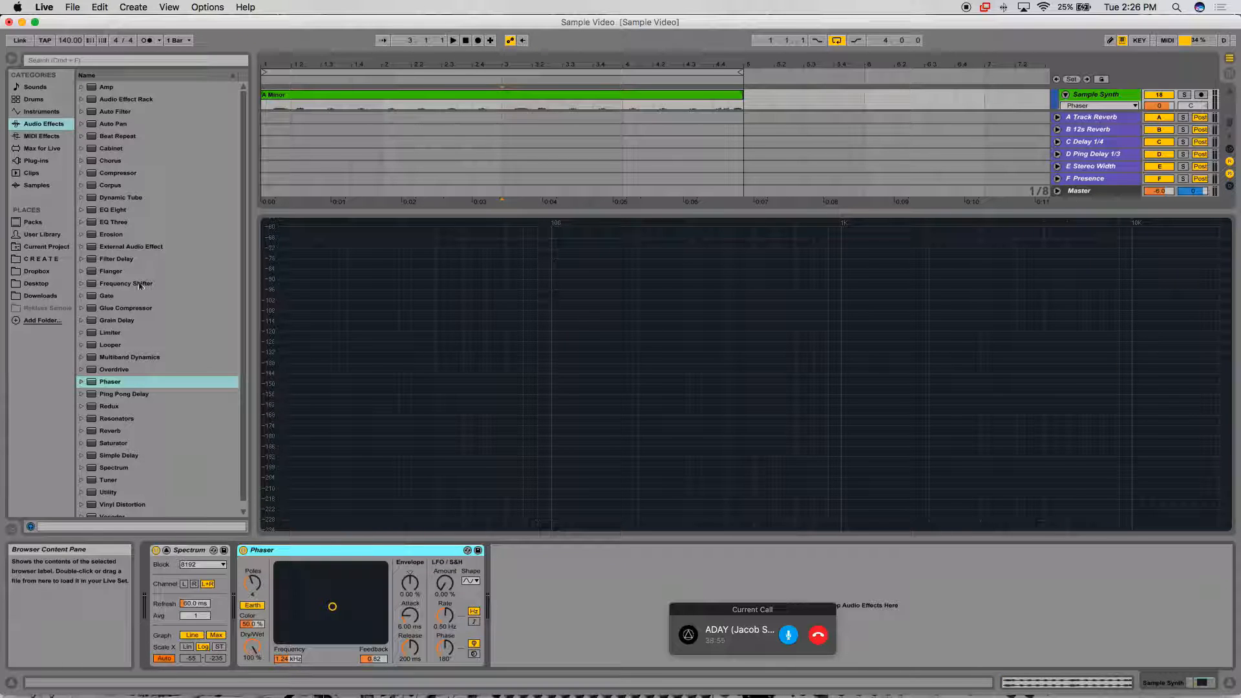
{"action": "left_click", "coordinate": [95, 161]}
{"action": "double_click", "coordinate": [94, 161]}
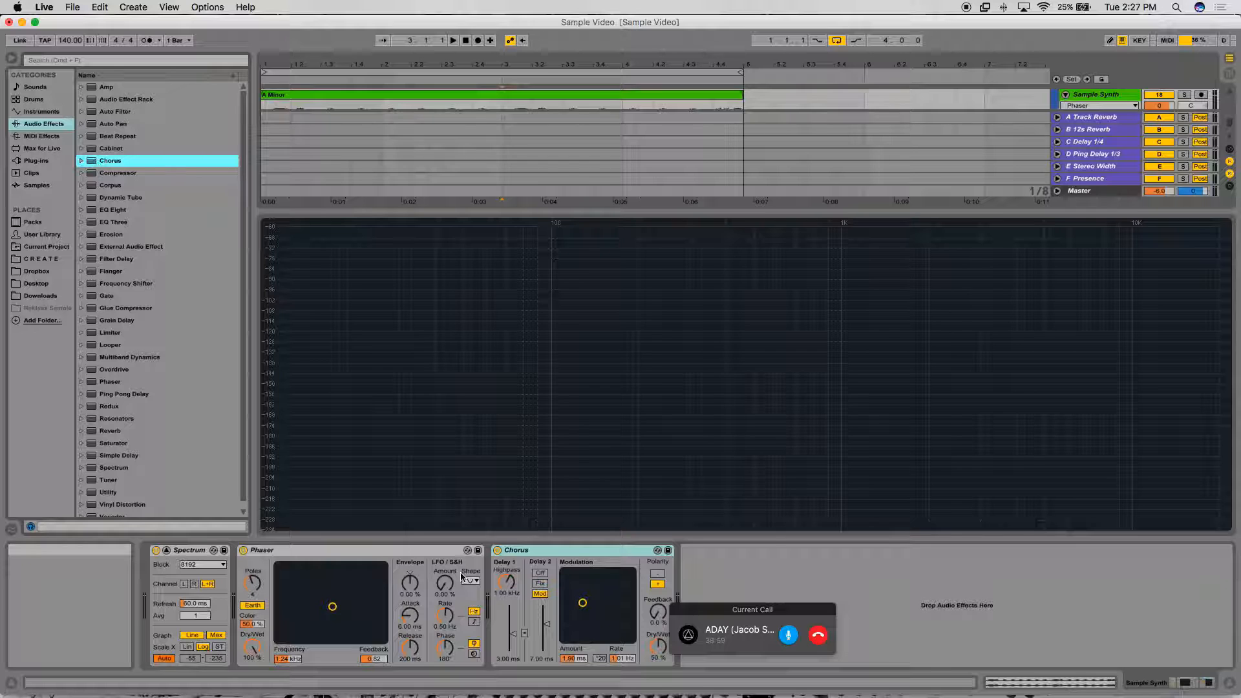
{"action": "left_click_drag", "start_coordinate": [823, 609], "coordinate": [820, 459]}
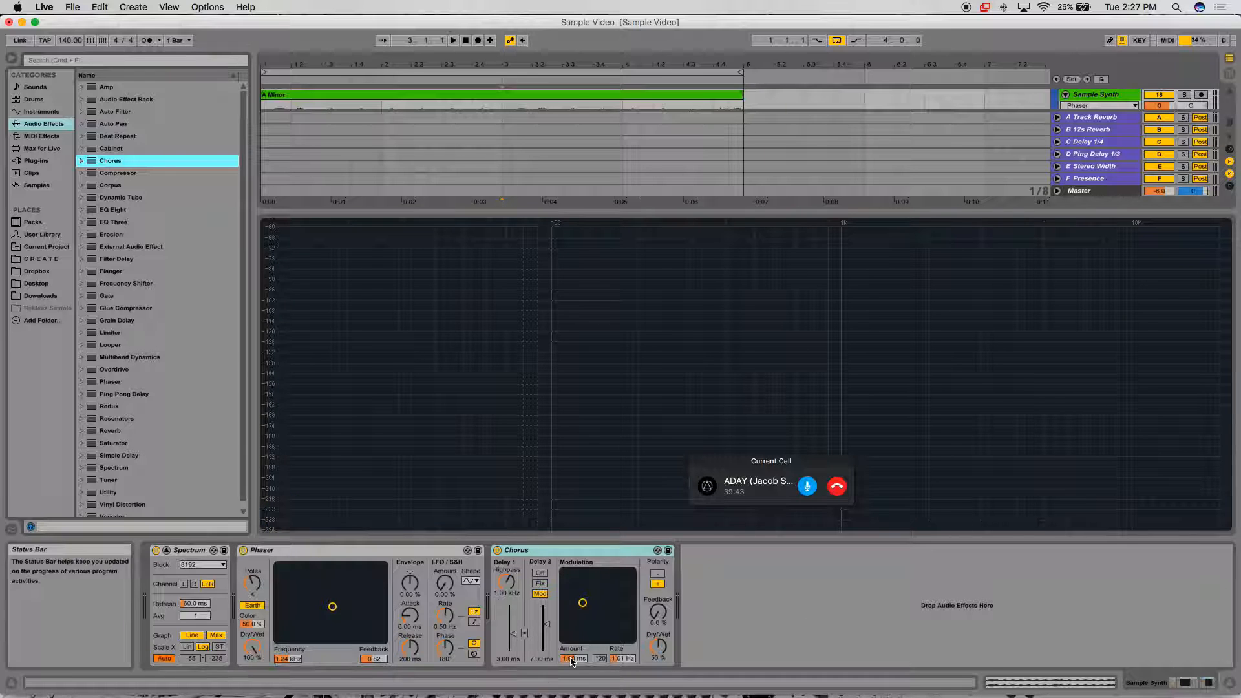
- Bypass the Phaser and set the Chorus modulation to an amount of 0.00 ms and a rate of 7.91 Hz while auditioning
{"action": "mouse_move", "coordinate": [573, 658]}
{"action": "left_mouse_down"}
{"action": "mouse_move", "coordinate": [573, 620]}
{"action": "mouse_move", "coordinate": [574, 687]}
{"action": "mouse_move", "coordinate": [625, 647]}
{"action": "mouse_move", "coordinate": [573, 658]}
{"action": "mouse_move", "coordinate": [573, 631]}
{"action": "mouse_move", "coordinate": [573, 658]}
{"action": "left_mouse_up"}
{"action": "key", "text": "space"}
{"action": "key", "text": "space"}
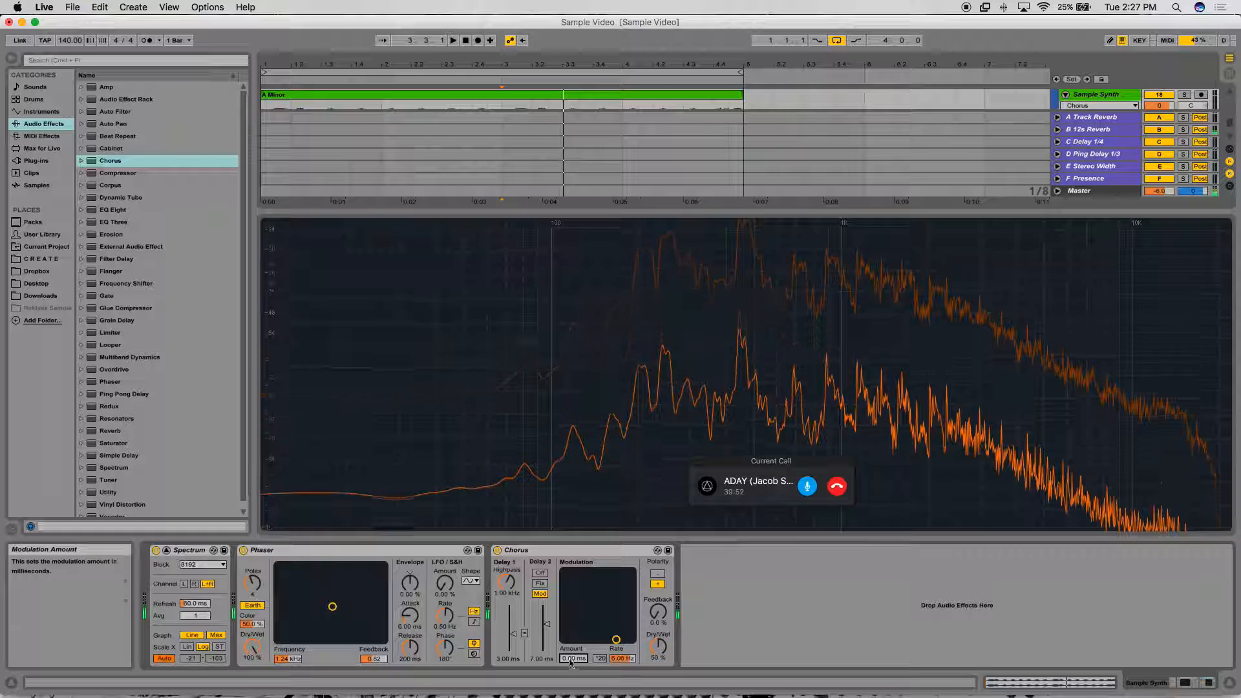
{"action": "left_click", "coordinate": [243, 550]}
{"action": "key", "text": "space"}
{"action": "left_click_drag", "start_coordinate": [573, 658], "coordinate": [622, 649]}
{"action": "key", "text": "space"}
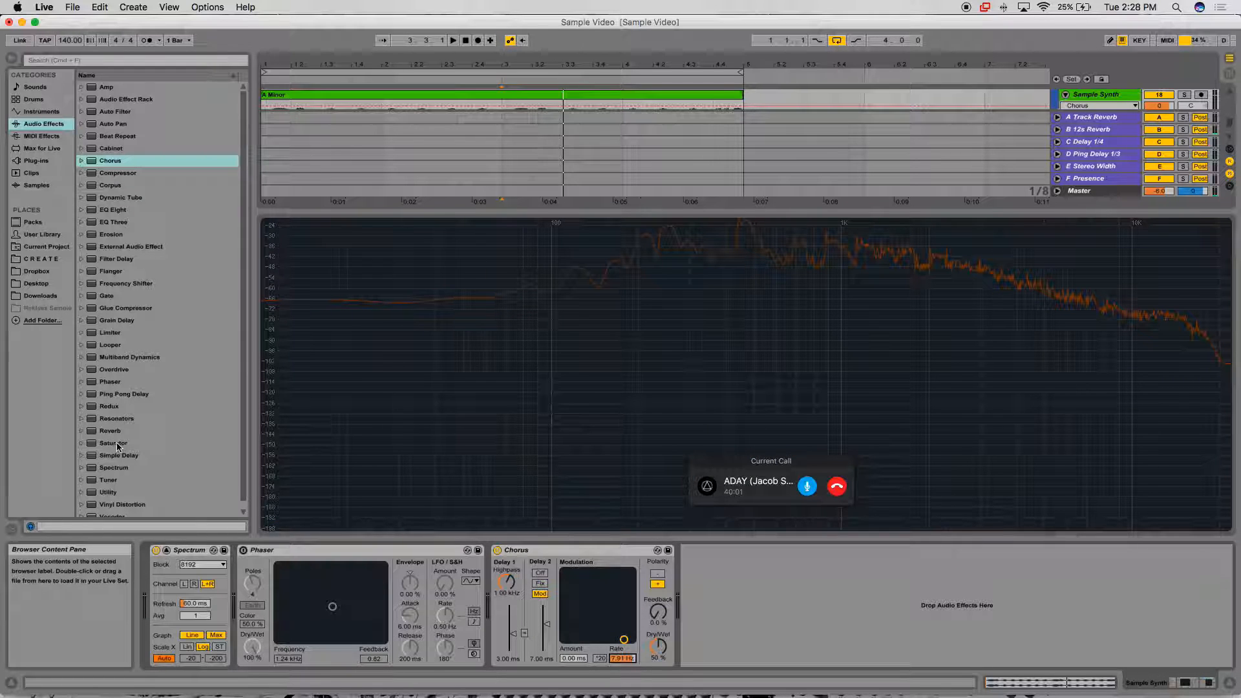
- Insert a Saturator between the Spectrum and the Phaser and set its curve type to Soft Sine
{"action": "left_click_drag", "start_coordinate": [117, 445], "coordinate": [244, 591]}
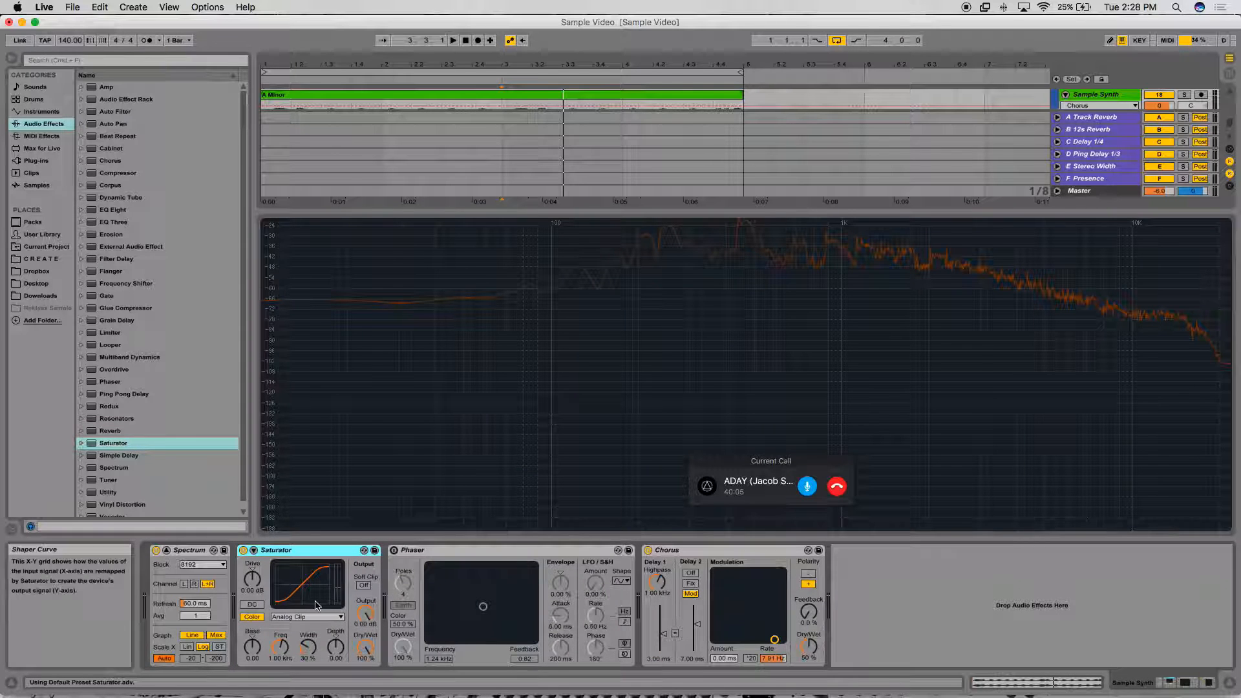
{"action": "left_click", "coordinate": [305, 616]}
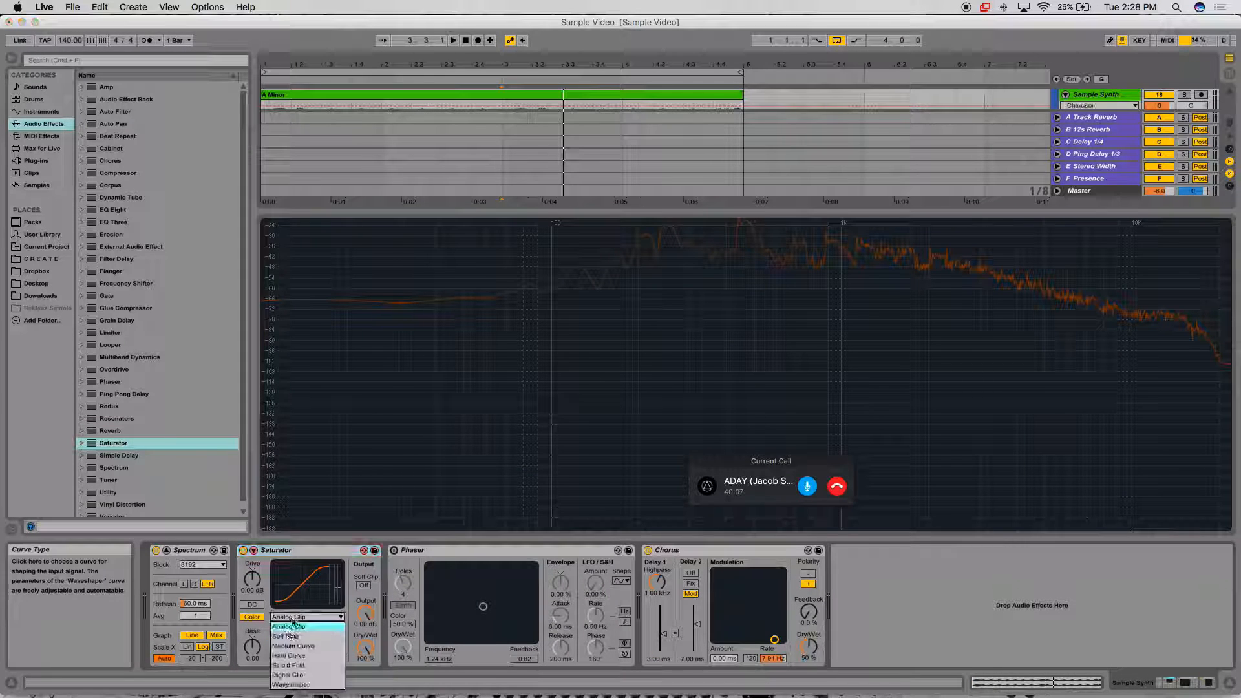
{"action": "left_click", "coordinate": [289, 636]}
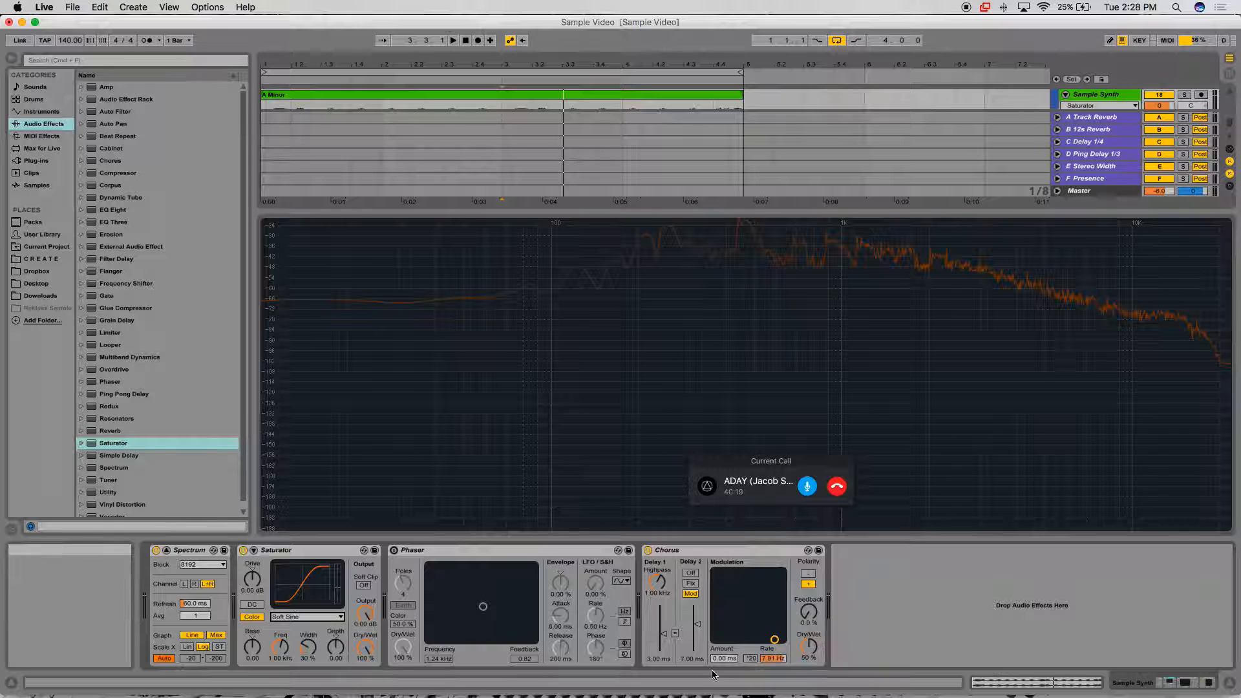
- Raise the Chorus modulation rate to 8.99 Hz and its feedback to 42 %
{"action": "left_click_drag", "start_coordinate": [768, 659], "coordinate": [768, 654]}
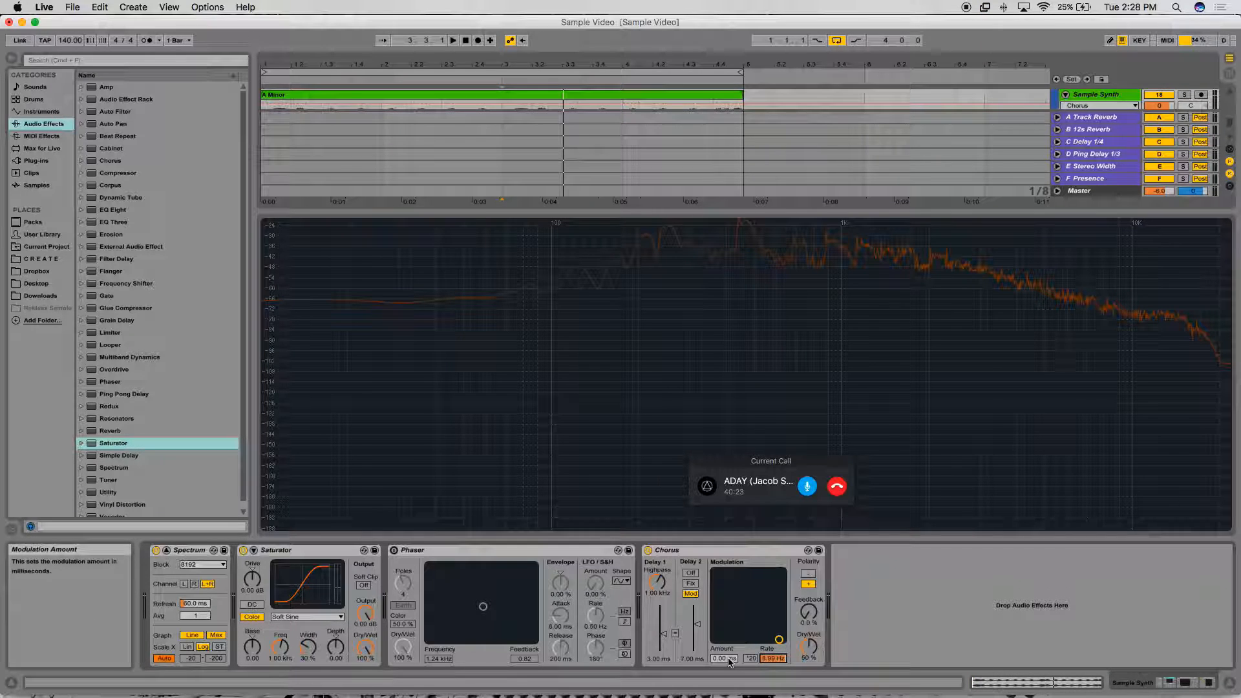
{"action": "left_click_drag", "start_coordinate": [808, 611], "coordinate": [809, 595]}
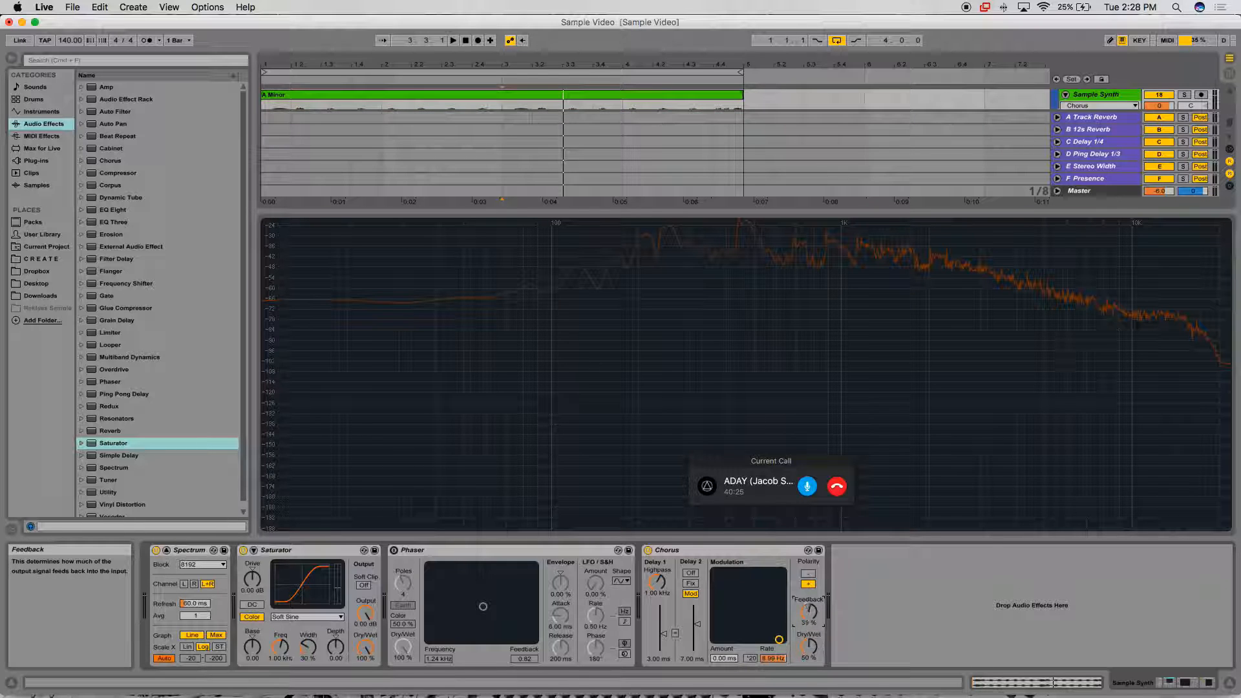
- Raise the Chorus modulation amount while auditioning the synth loop
{"action": "left_click", "coordinate": [724, 657]}
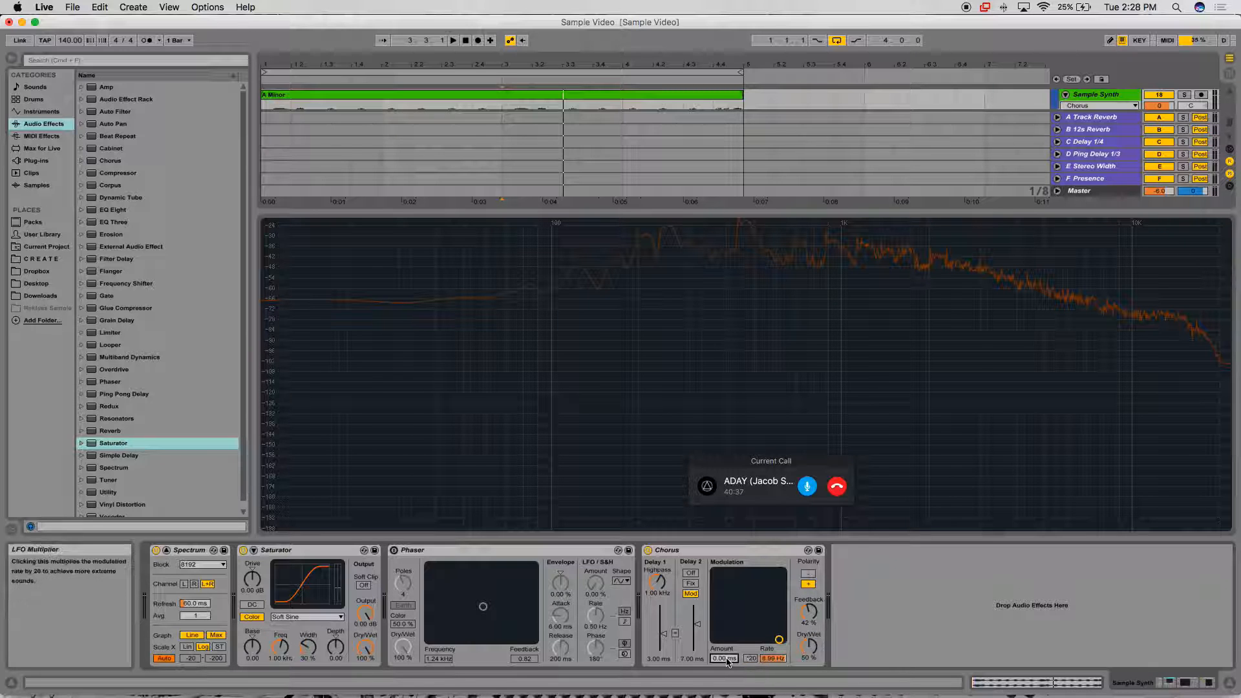
{"action": "key", "text": "space"}
{"action": "left_click_drag", "start_coordinate": [724, 658], "coordinate": [724, 629]}
{"action": "key", "text": "space"}
{"action": "key", "text": "space"}
{"action": "key", "text": "space"}
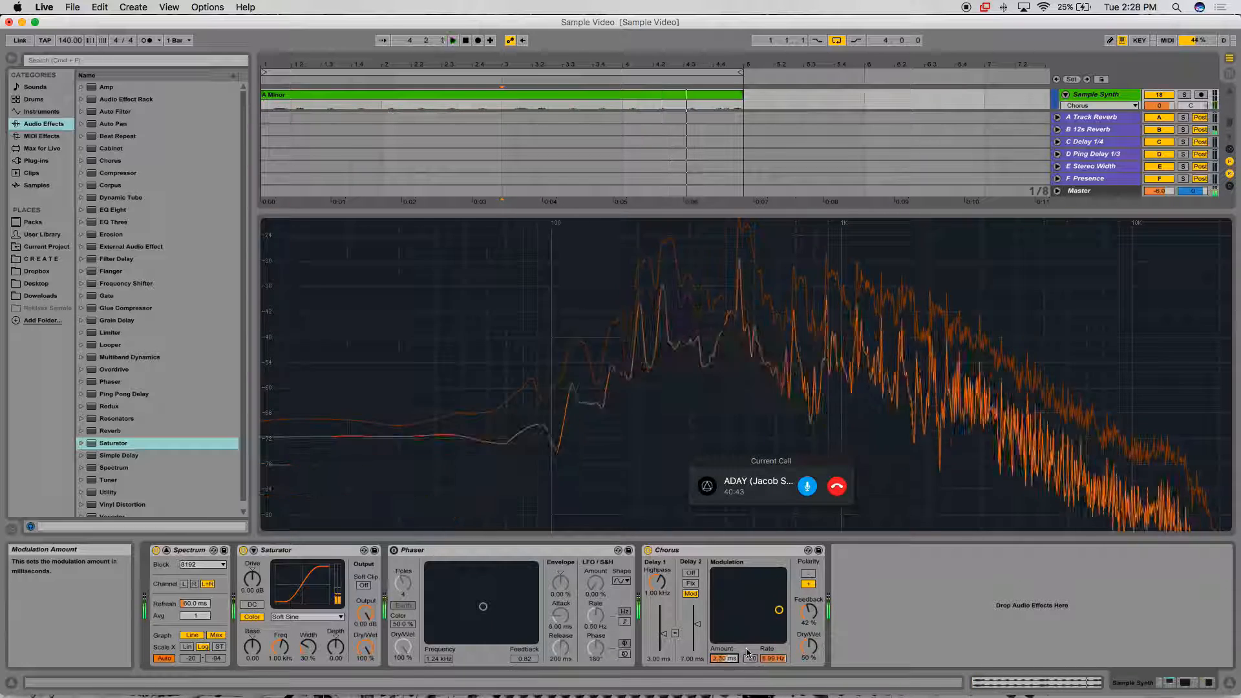
- Switch the Chorus polarity to negative and audition the loop with increased feedback
{"action": "left_click", "coordinate": [808, 573]}
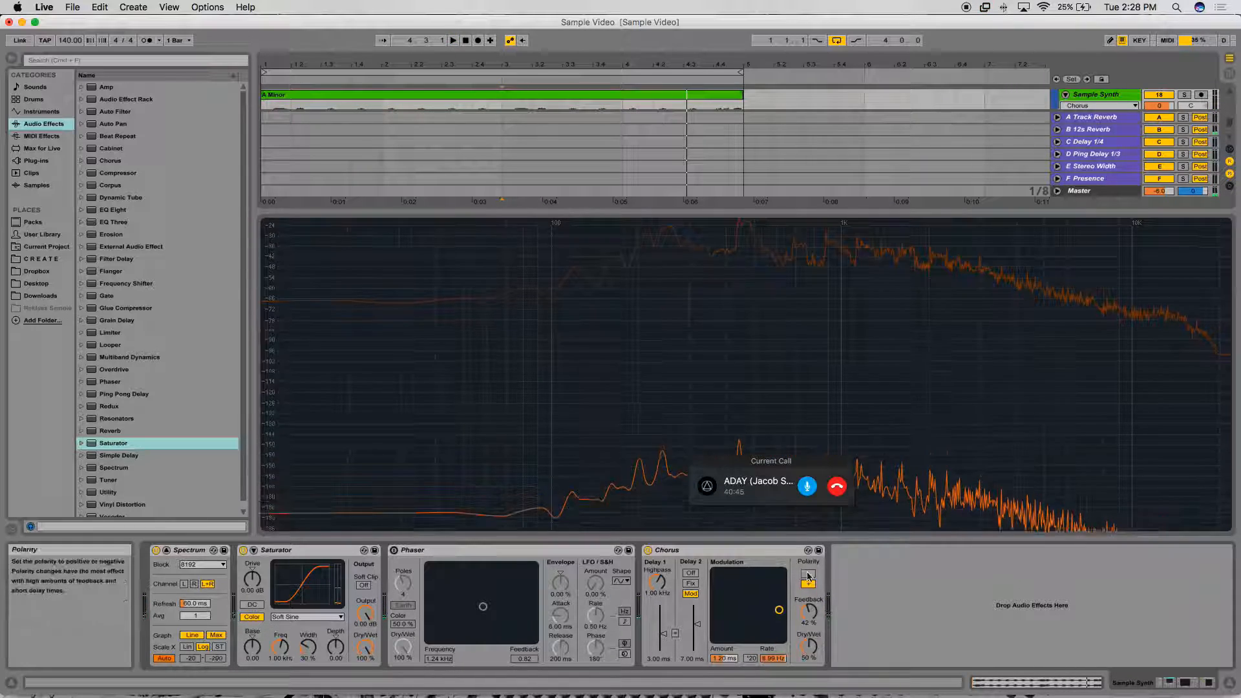
{"action": "left_click_drag", "start_coordinate": [808, 613], "coordinate": [809, 602]}
{"action": "key", "text": "space"}
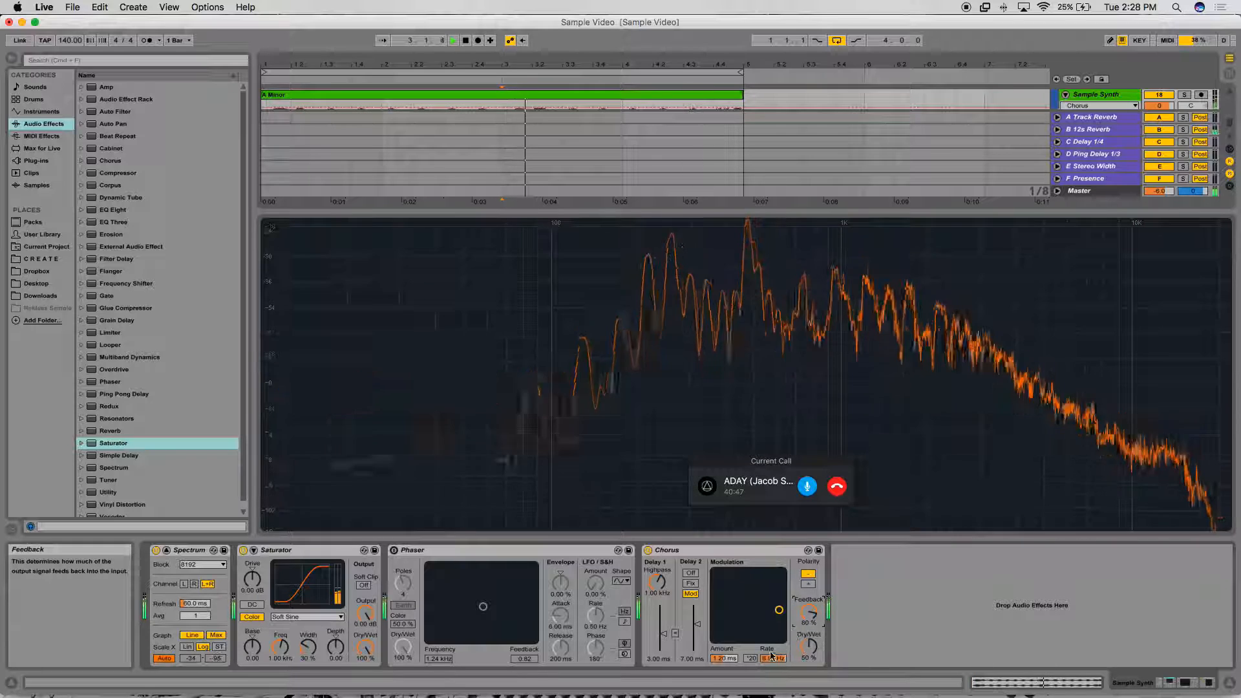
{"action": "key", "text": "space"}
- Set the Chorus modulation to 0.00 ms at 8.58 Hz and lower its feedback to 28 %, auditioning the loop
{"action": "left_click_drag", "start_coordinate": [772, 657], "coordinate": [724, 666]}
{"action": "key", "text": "space"}
{"action": "key", "text": "space"}
{"action": "key", "text": "space"}
{"action": "key", "text": "space"}
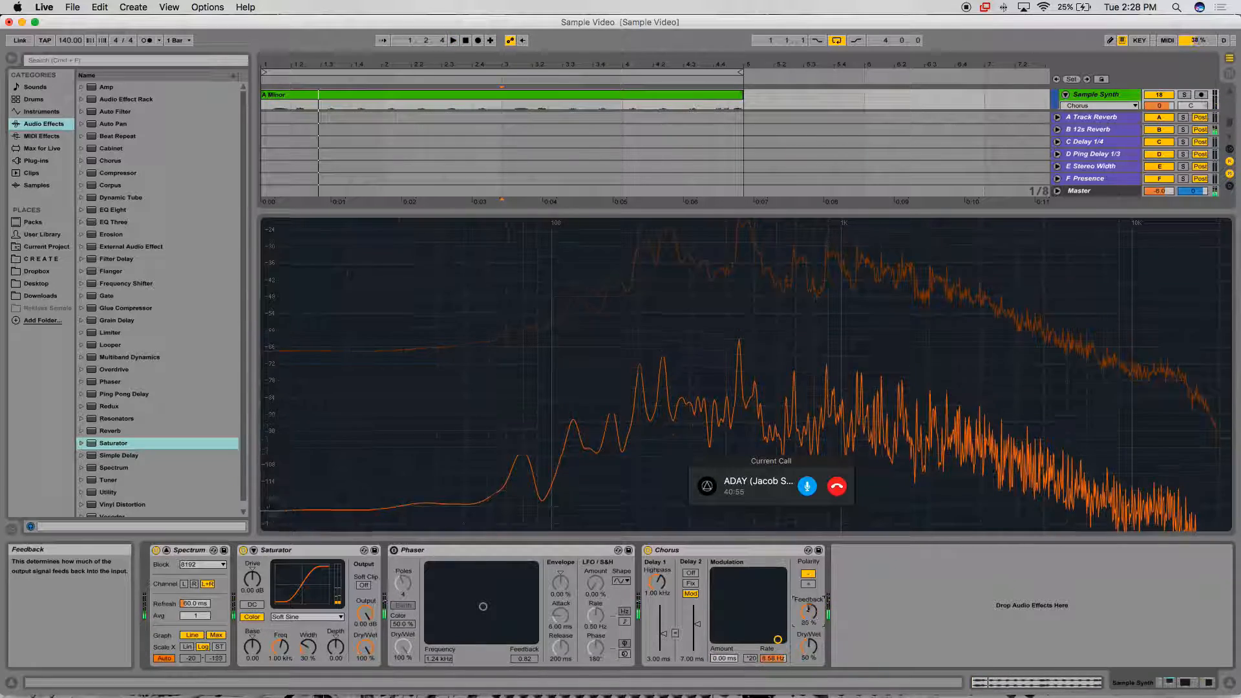
{"action": "left_click_drag", "start_coordinate": [809, 611], "coordinate": [808, 644]}
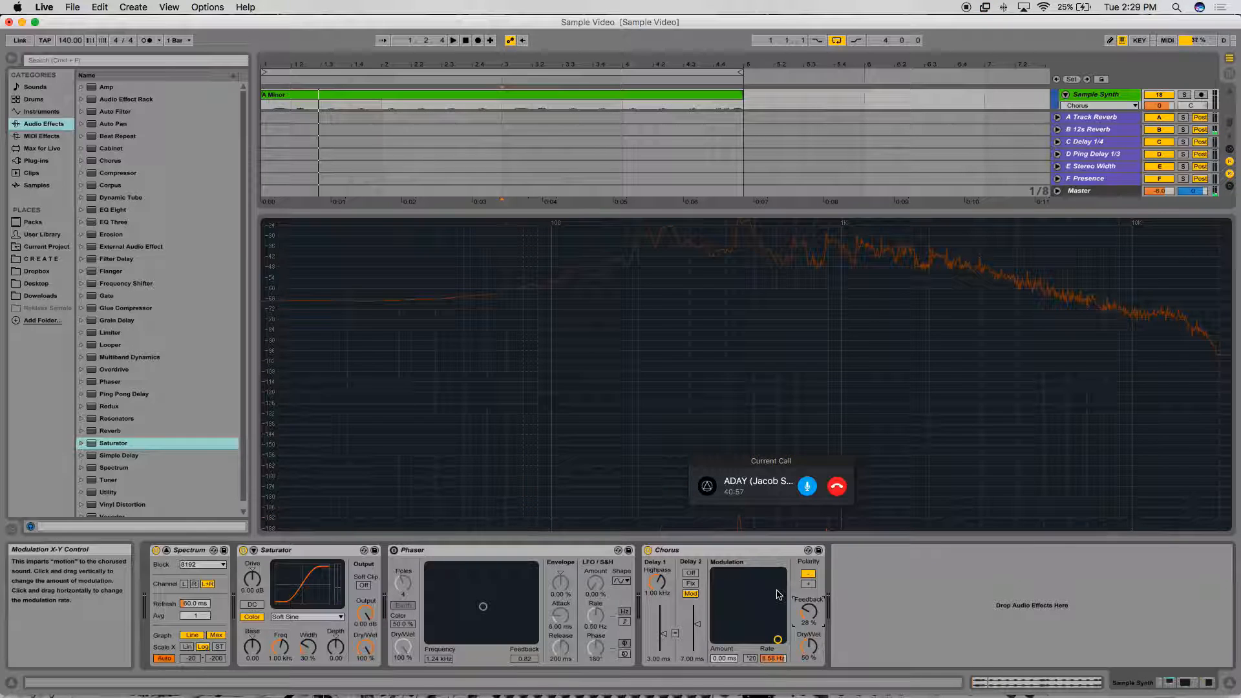
- Lower the Chorus modulation rate to under 0.5 Hz, keeping the modulation amount close to zero
{"action": "left_click", "coordinate": [781, 557]}
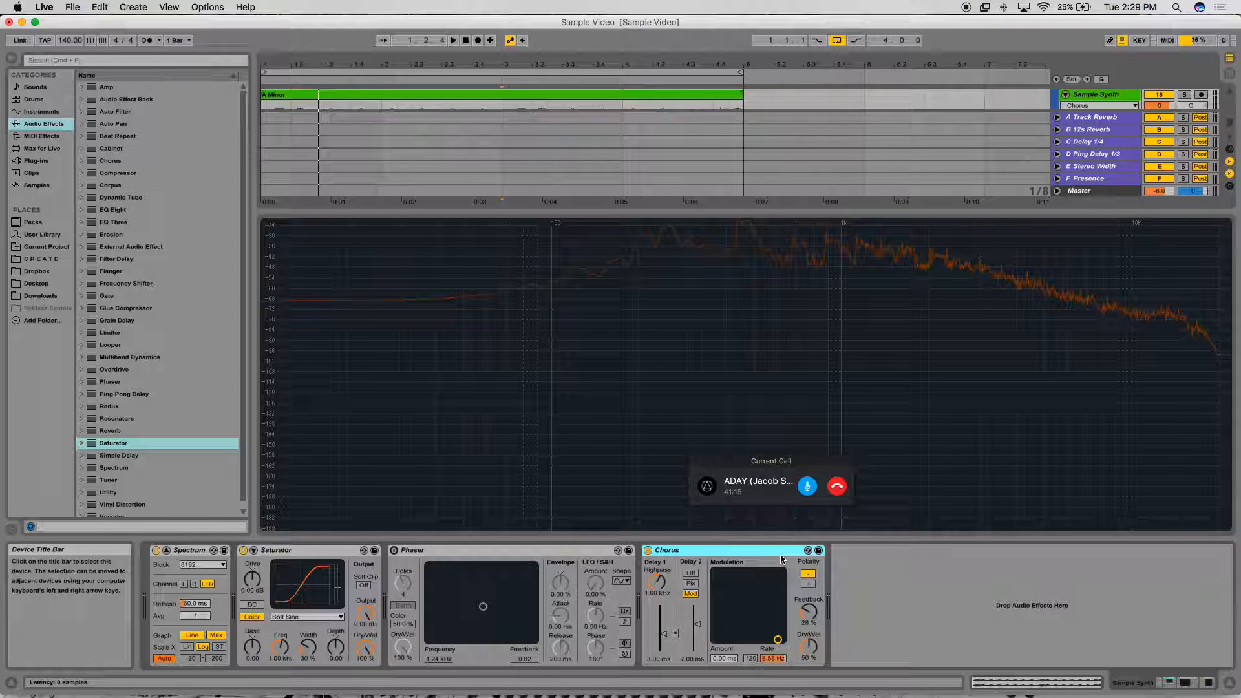
{"action": "left_click_drag", "start_coordinate": [778, 639], "coordinate": [724, 637]}
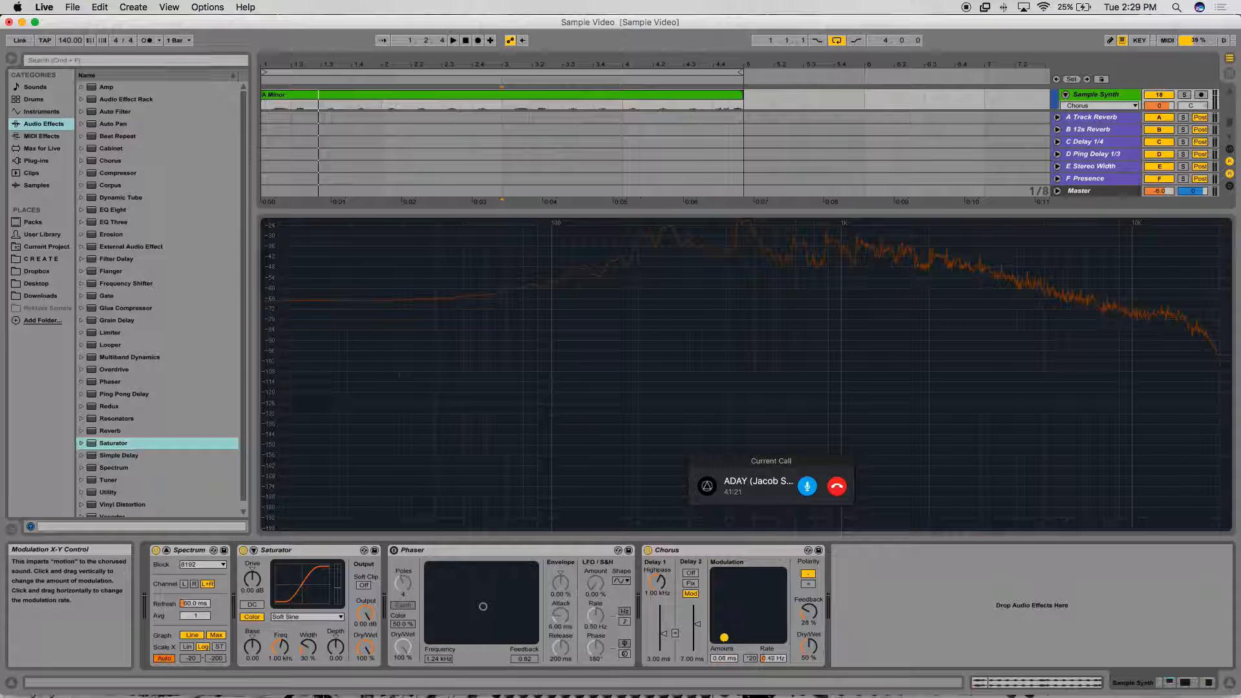
- Set the Chorus modulation to 0.00 ms at 10.0 Hz and raise its feedback strongly, auditioning the loop
{"action": "left_click_drag", "start_coordinate": [713, 570], "coordinate": [808, 595]}
{"action": "key", "text": "space"}
{"action": "key", "text": "space"}
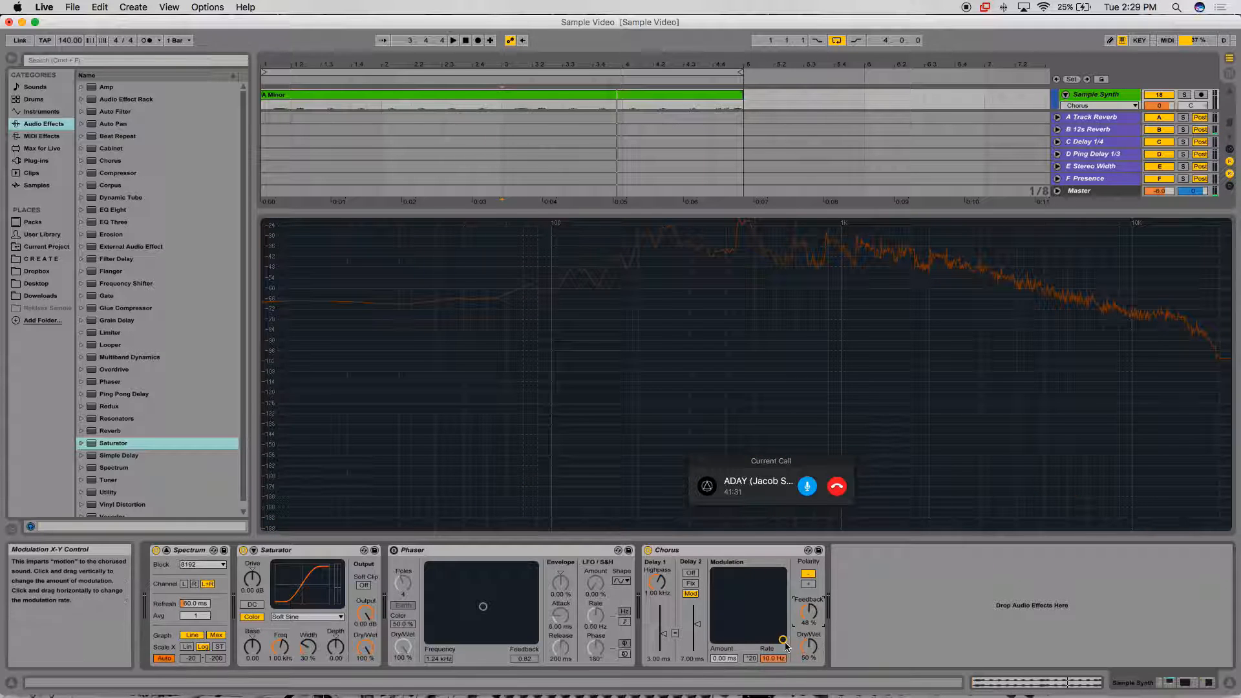
{"action": "key", "text": "space"}
{"action": "left_click_drag", "start_coordinate": [809, 611], "coordinate": [816, 550]}
{"action": "key", "text": "space"}
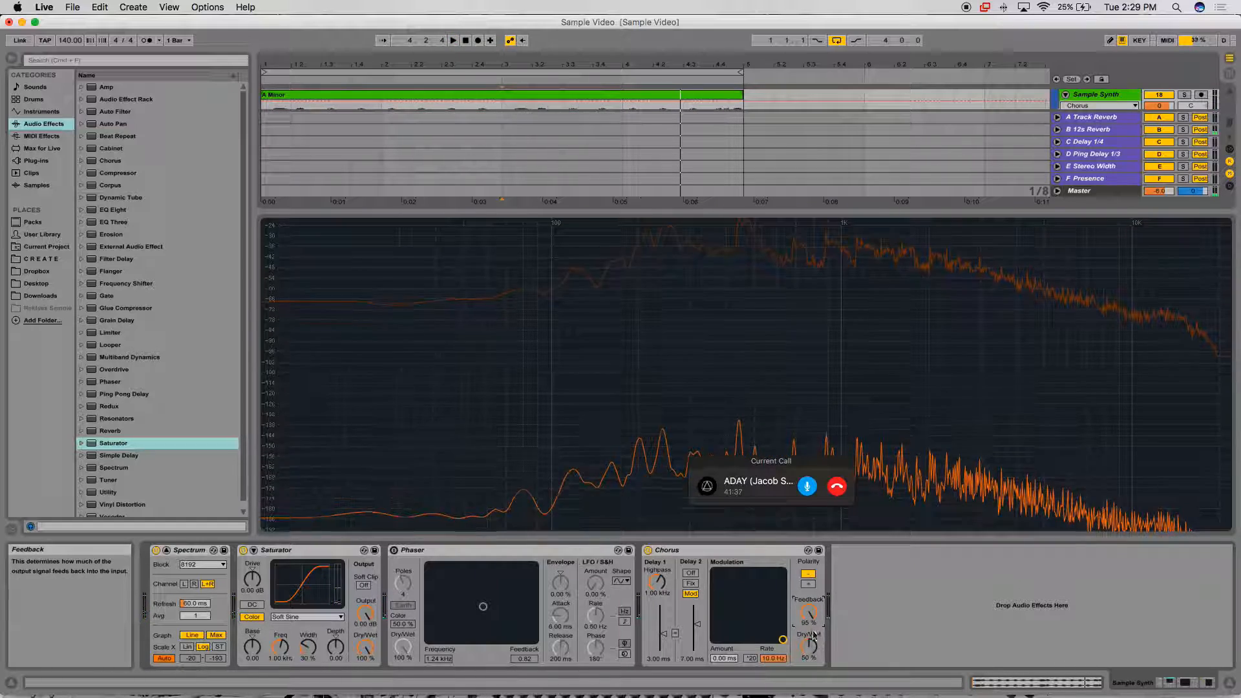
- Audition the loop with a higher Chorus dry/wet mix and lower the mix to 0.0 %
{"action": "left_click_drag", "start_coordinate": [809, 646], "coordinate": [809, 601]}
{"action": "key", "text": "space"}
{"action": "key", "text": "space"}
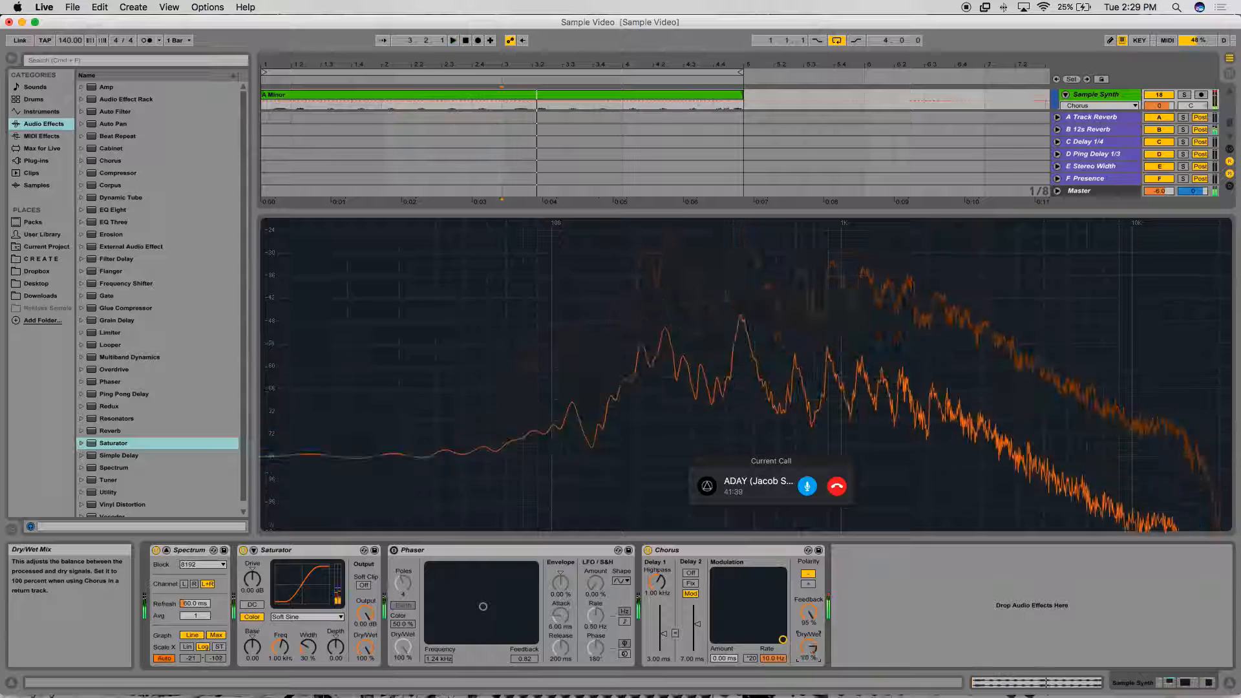
{"action": "key", "text": "space"}
{"action": "left_click_drag", "start_coordinate": [809, 647], "coordinate": [809, 697]}
{"action": "key", "text": "space"}
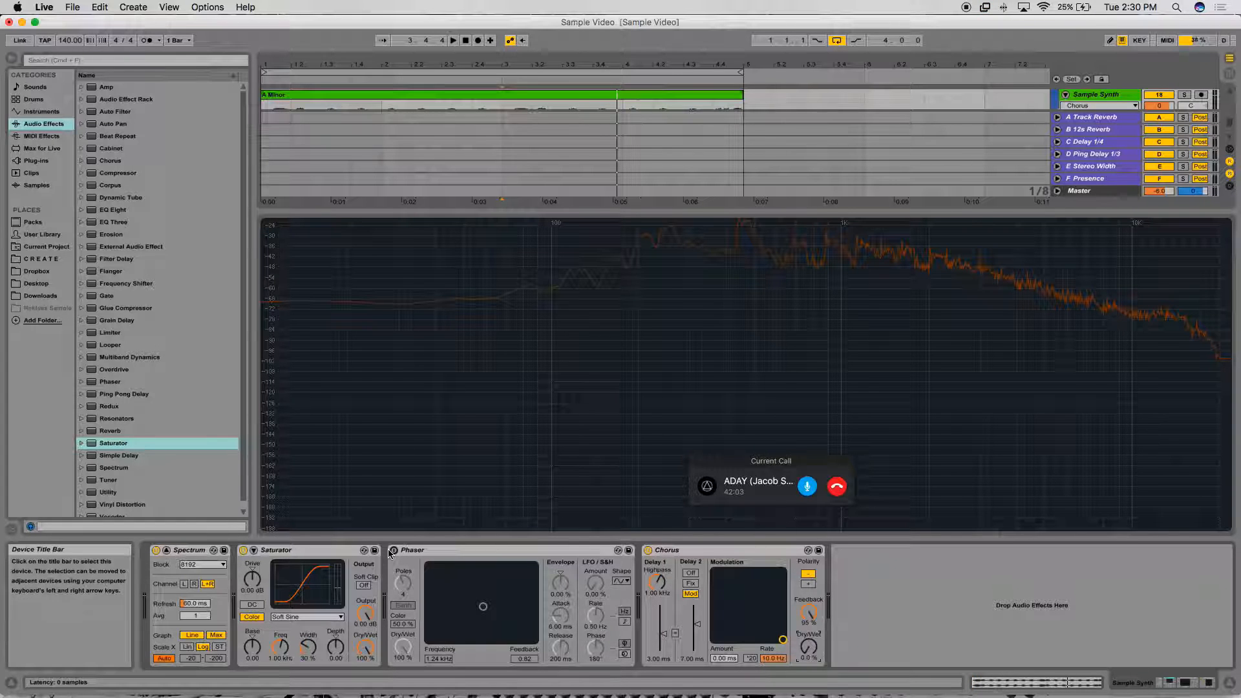
- Add Redux after the Chorus, keep its downsampling in Soft mode and raise the downsample amount to about 3.71
{"action": "left_click", "coordinate": [137, 457]}
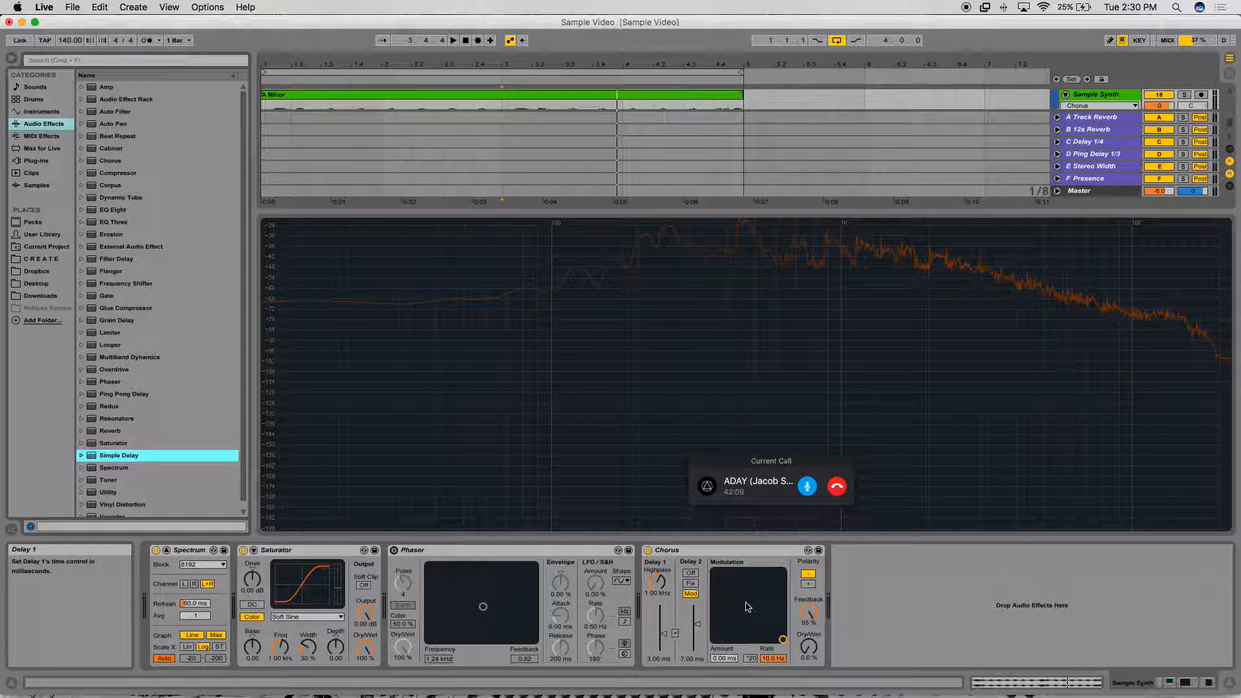
{"action": "left_click", "coordinate": [114, 407]}
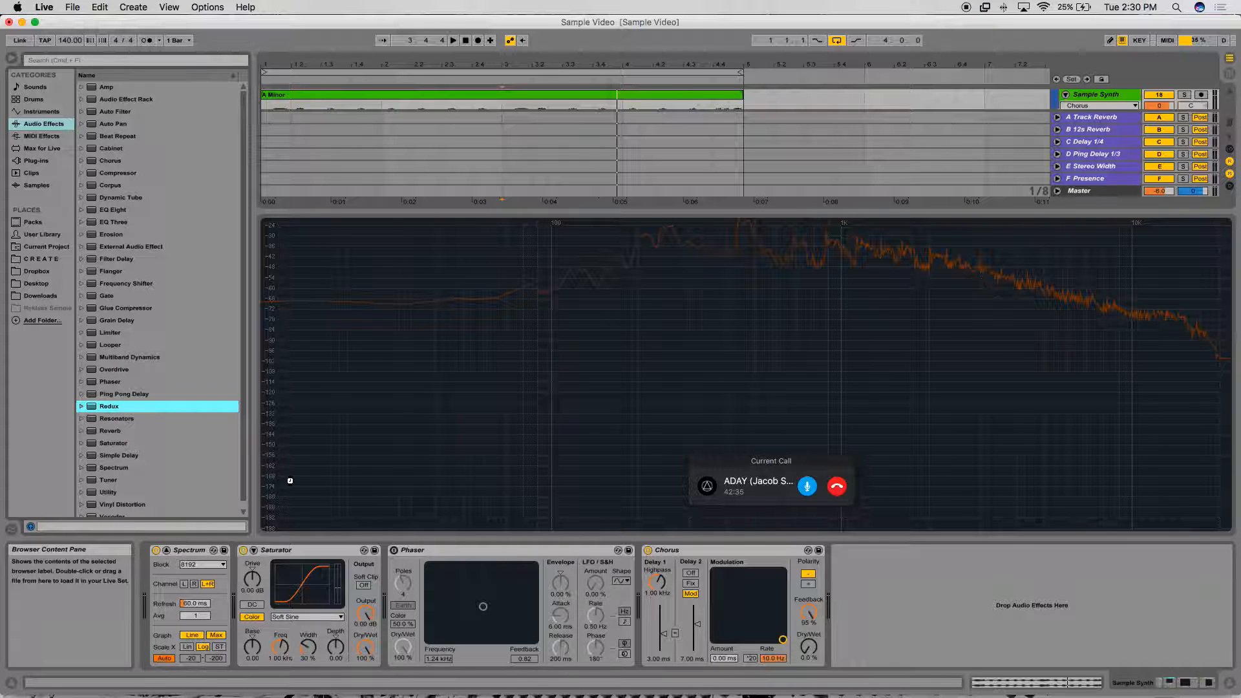
{"action": "left_click", "coordinate": [872, 647]}
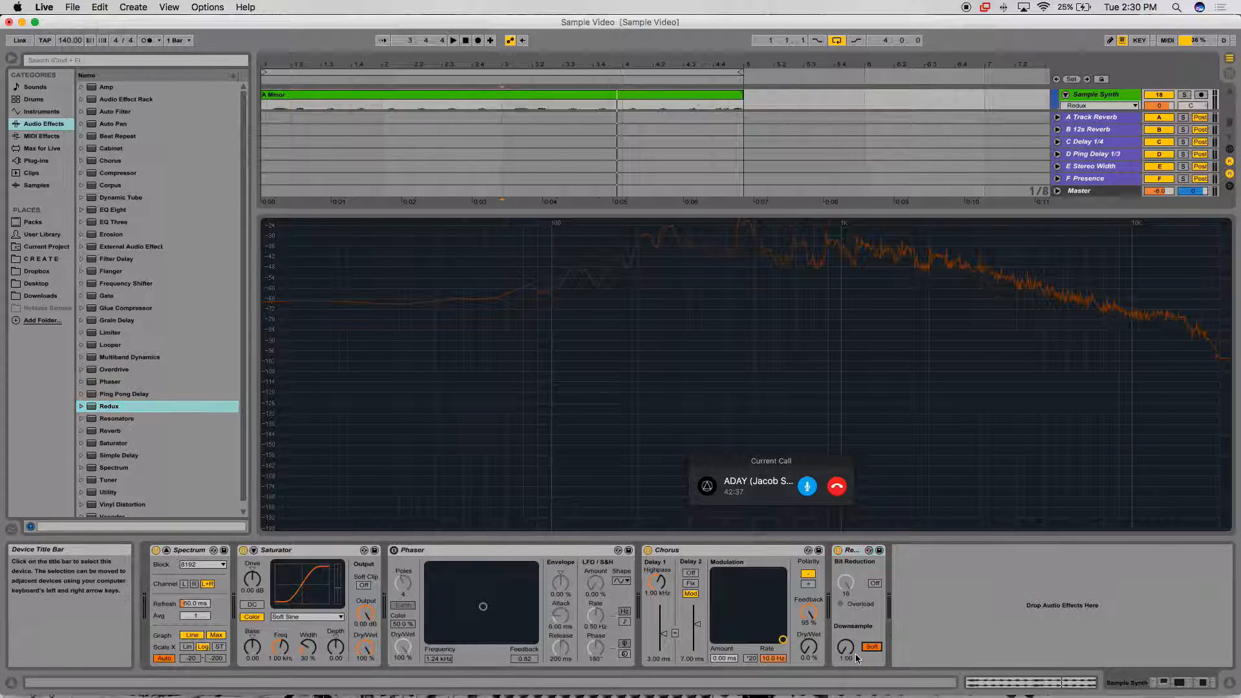
{"action": "left_click_drag", "start_coordinate": [845, 646], "coordinate": [846, 636]}
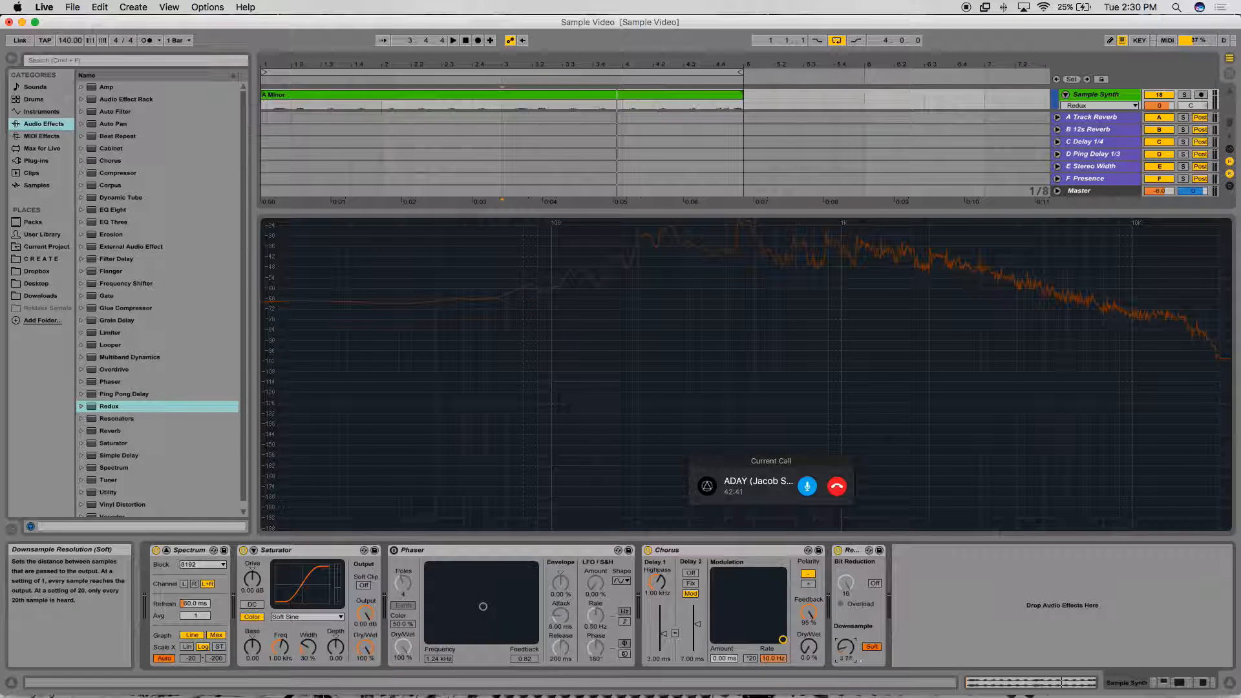
- Add EQ Eight after Redux, enable its band 8 high-cut filter and set that band's frequency to 5 kHz
{"action": "left_click", "coordinate": [118, 223]}
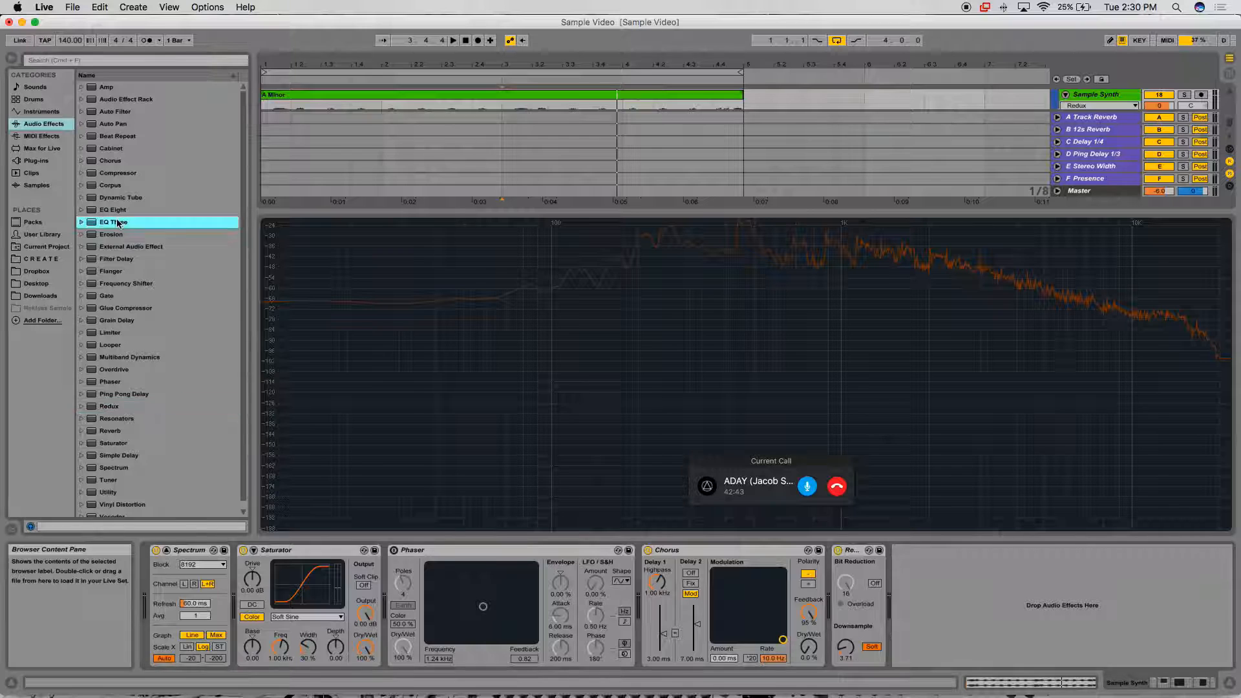
{"action": "left_click", "coordinate": [115, 209]}
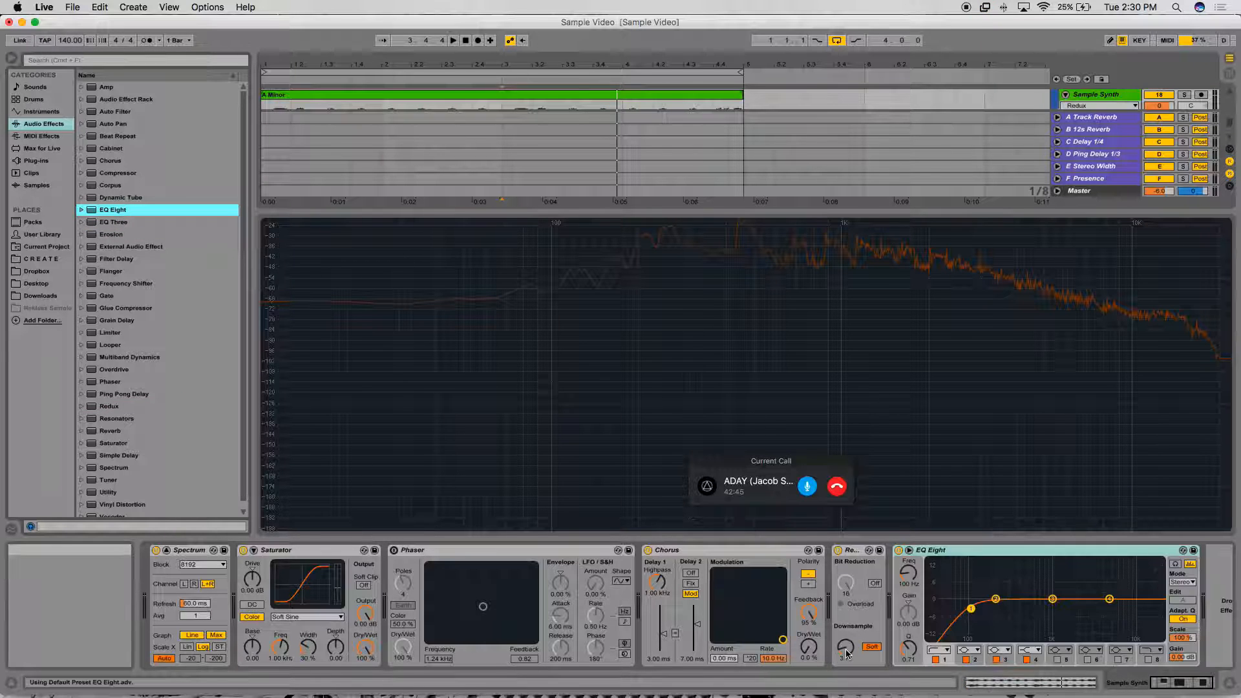
{"action": "left_click", "coordinate": [1148, 659]}
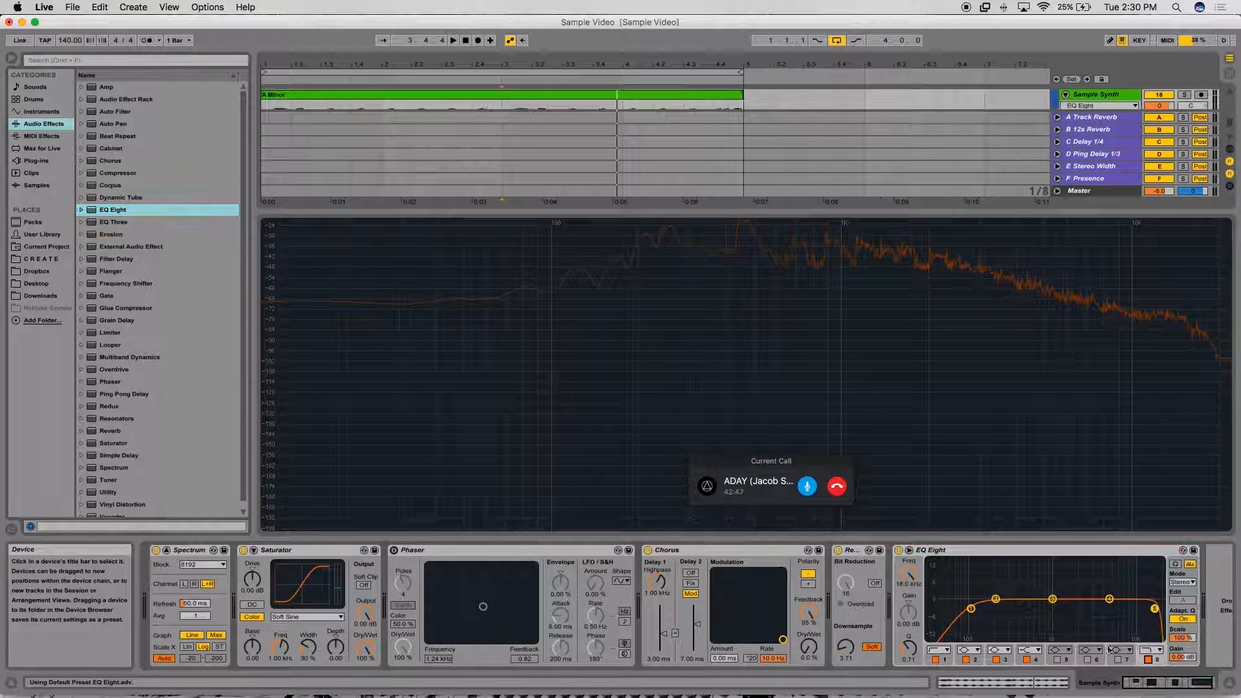
{"action": "left_click", "coordinate": [908, 583]}
{"action": "type", "text": "5000"}
{"action": "key", "text": "Return"}
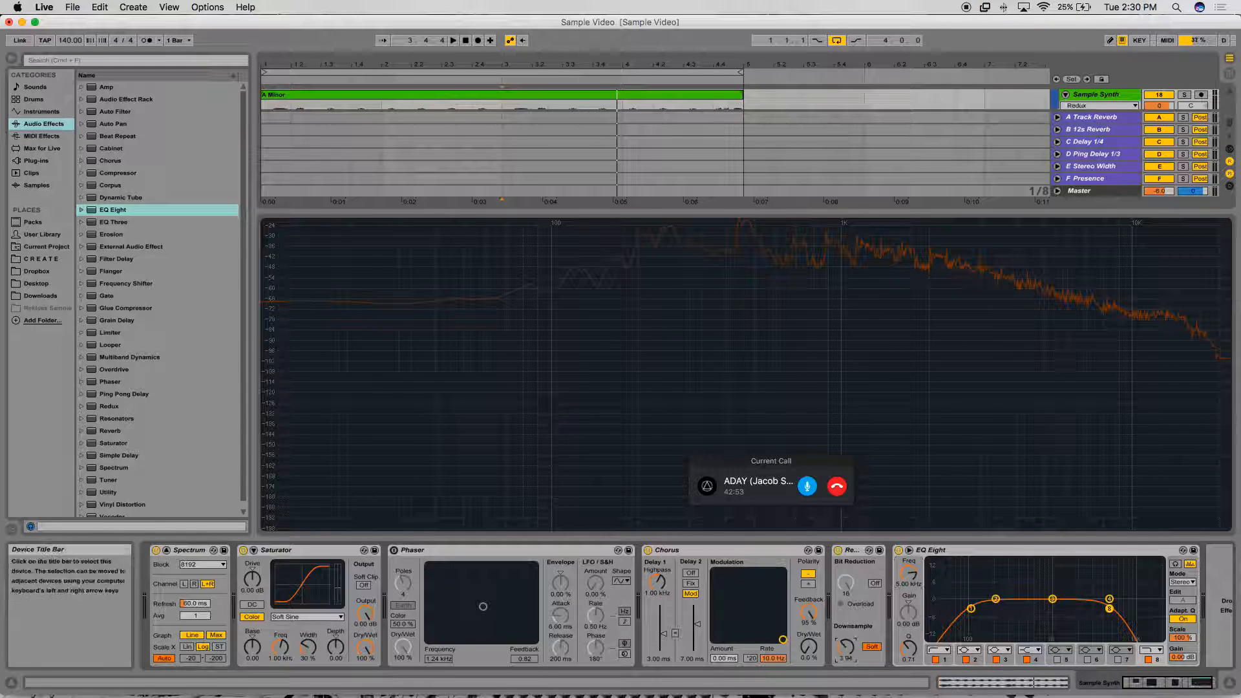
- Lower the Redux downsampling to 1.00 while auditioning the loop, and move EQ Eight's band 8 to about 18.7 kHz
{"action": "key", "text": "space"}
{"action": "mouse_move", "coordinate": [847, 646]}
{"action": "left_mouse_down"}
{"action": "mouse_move", "coordinate": [846, 620]}
{"action": "mouse_move", "coordinate": [847, 650]}
{"action": "left_mouse_up"}
{"action": "key", "text": "space"}
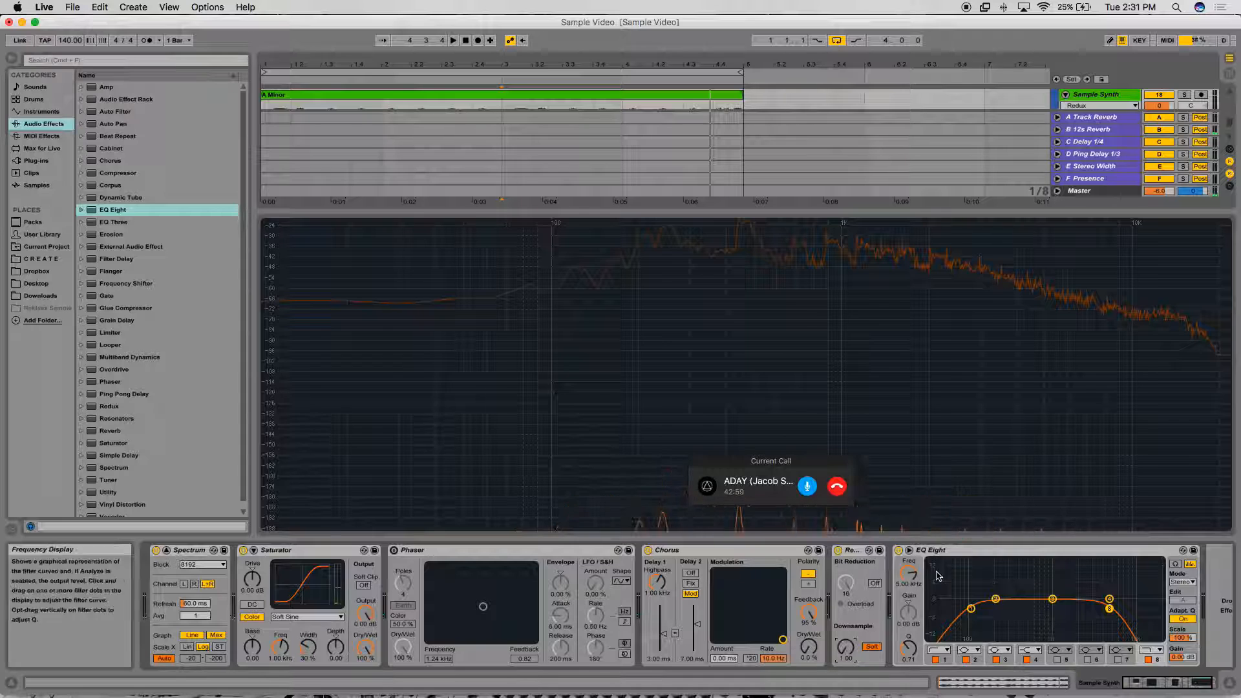
{"action": "left_click_drag", "start_coordinate": [1108, 608], "coordinate": [1155, 616]}
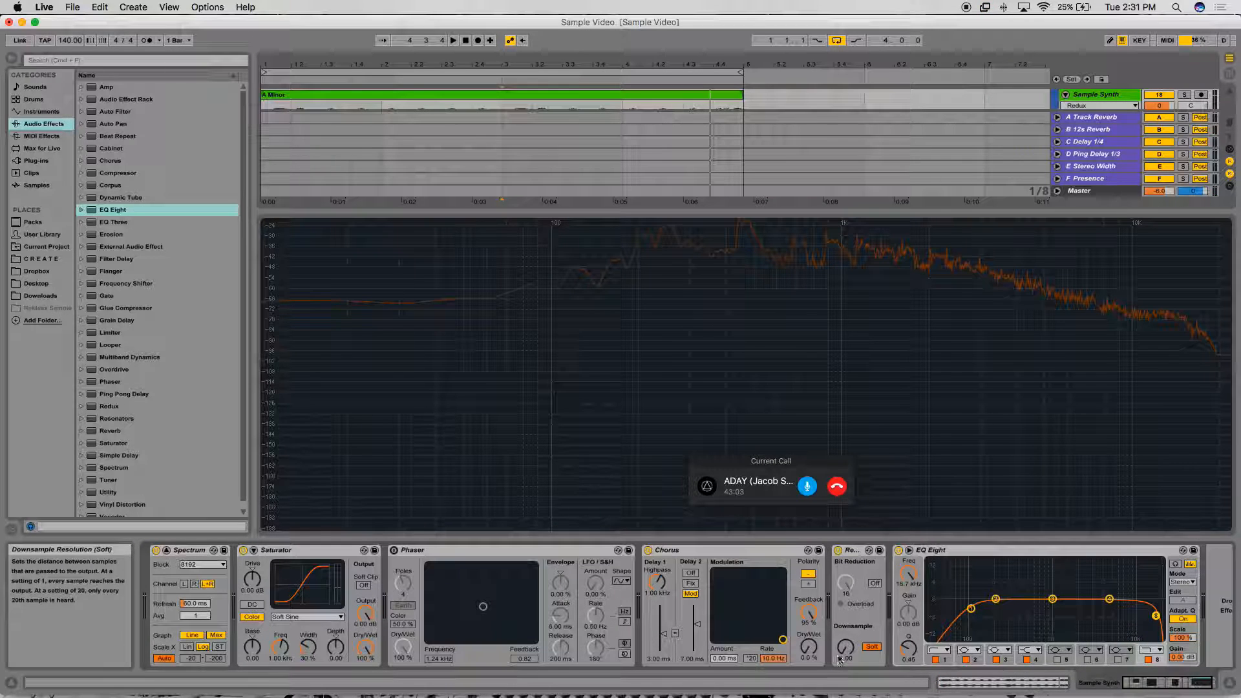
- Audition the loop while varying Redux downsampling, ending at 12.3, and lower EQ Eight's band 8 to 2.85 kHz
{"action": "key", "text": "space"}
{"action": "mouse_move", "coordinate": [838, 652]}
{"action": "left_mouse_down"}
{"action": "mouse_move", "coordinate": [838, 550]}
{"action": "mouse_move", "coordinate": [839, 654]}
{"action": "left_mouse_up"}
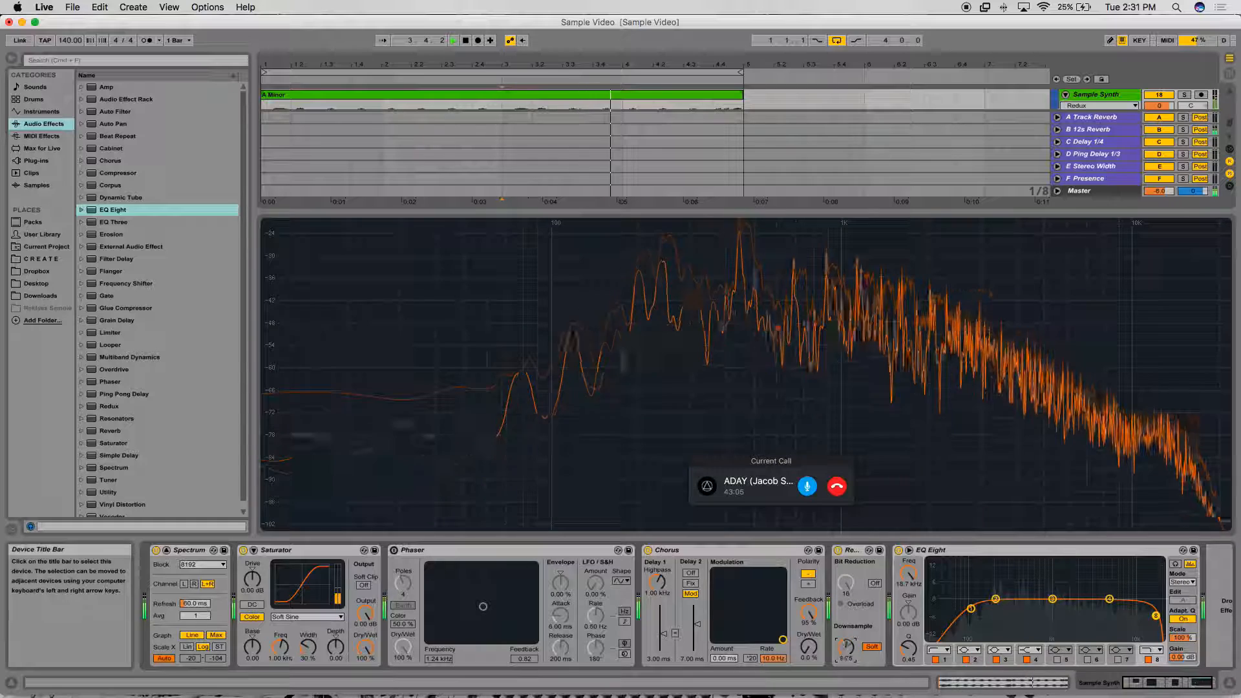
{"action": "key", "text": "space"}
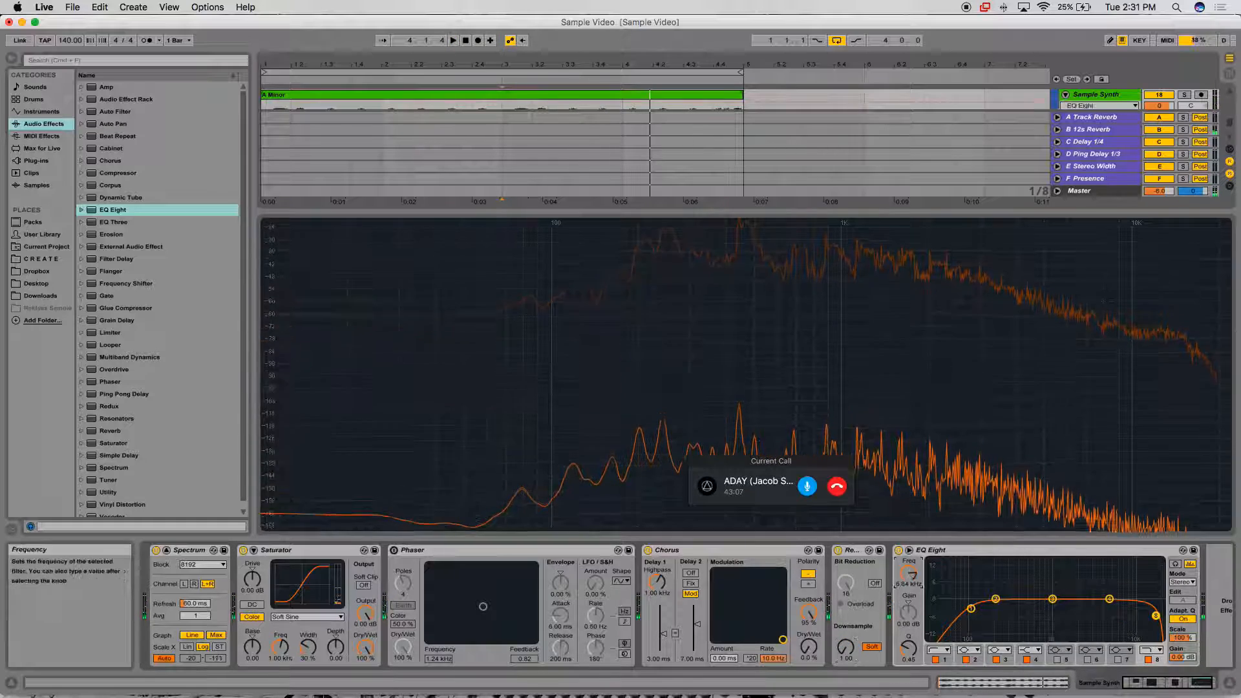
{"action": "left_click_drag", "start_coordinate": [907, 573], "coordinate": [908, 608]}
{"action": "left_click_drag", "start_coordinate": [848, 654], "coordinate": [851, 616]}
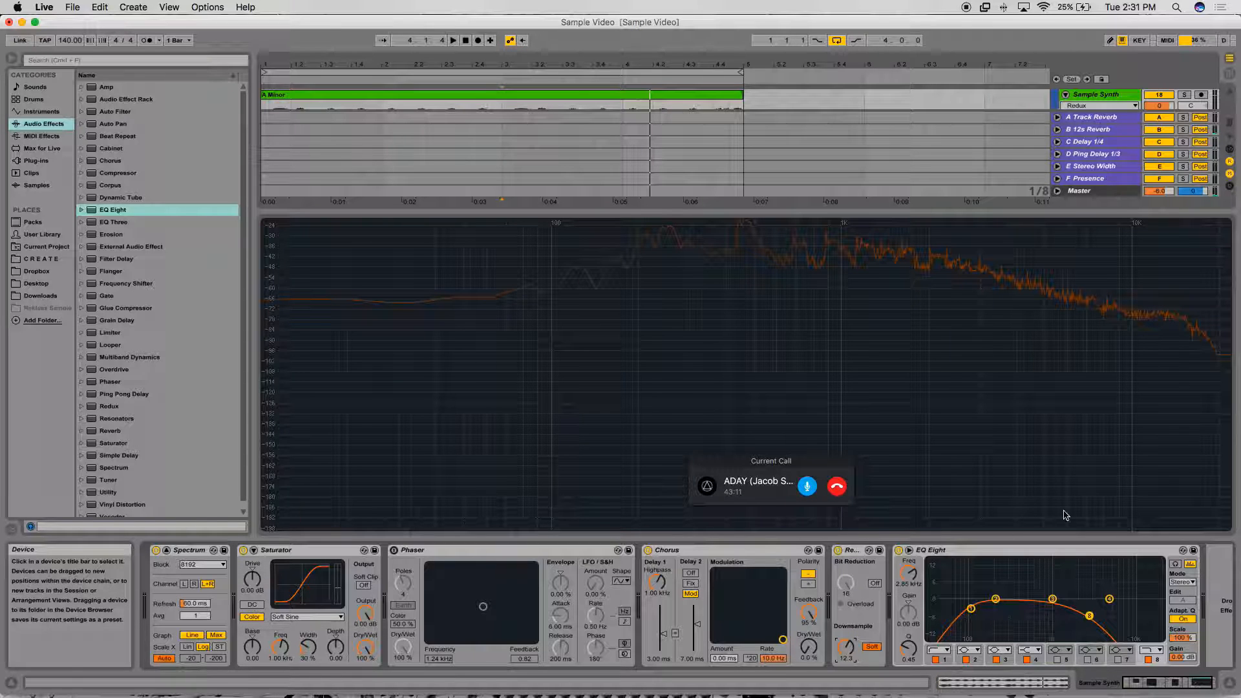
- Delete the Redux, EQ Eight and Chorus devices from the Sample Synth track
{"action": "left_click", "coordinate": [857, 550]}
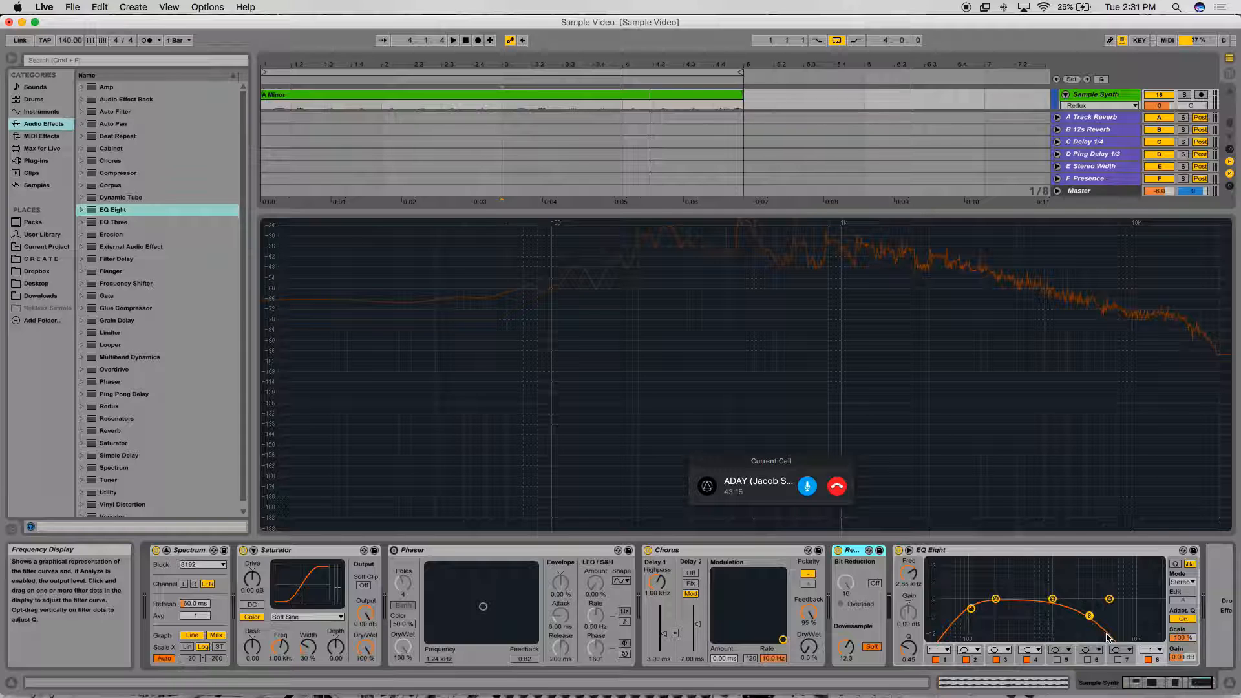
{"action": "key", "text": "Delete"}
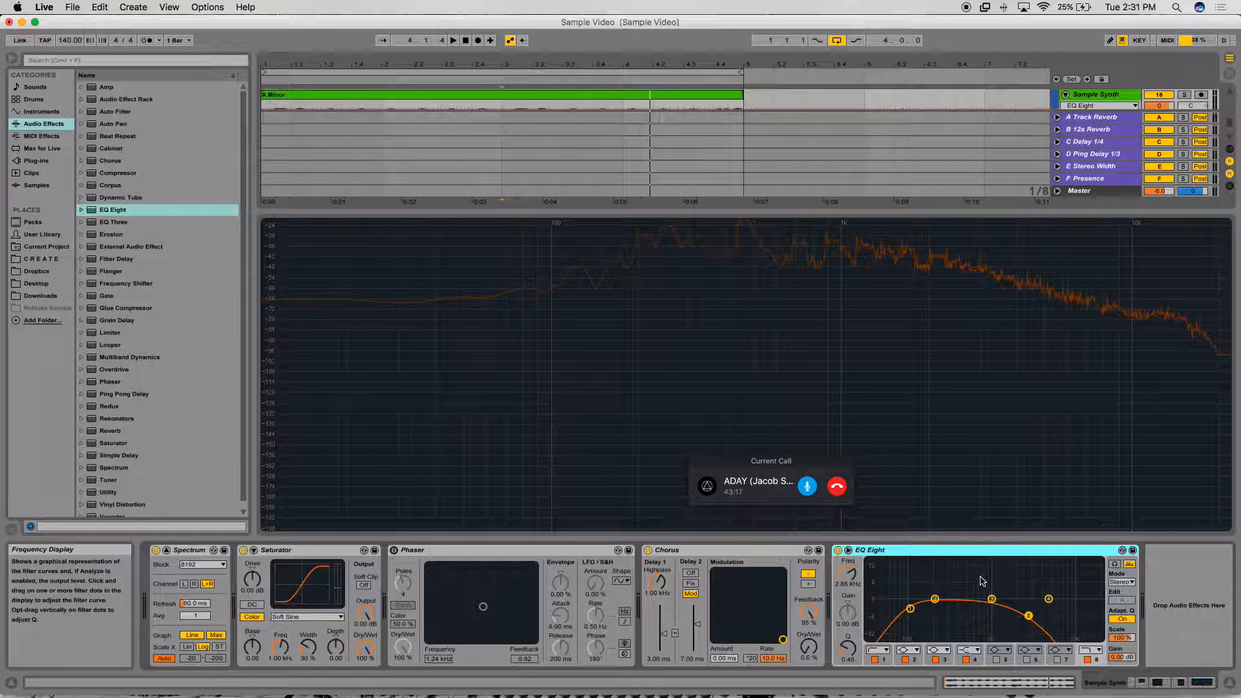
{"action": "key", "text": "Delete"}
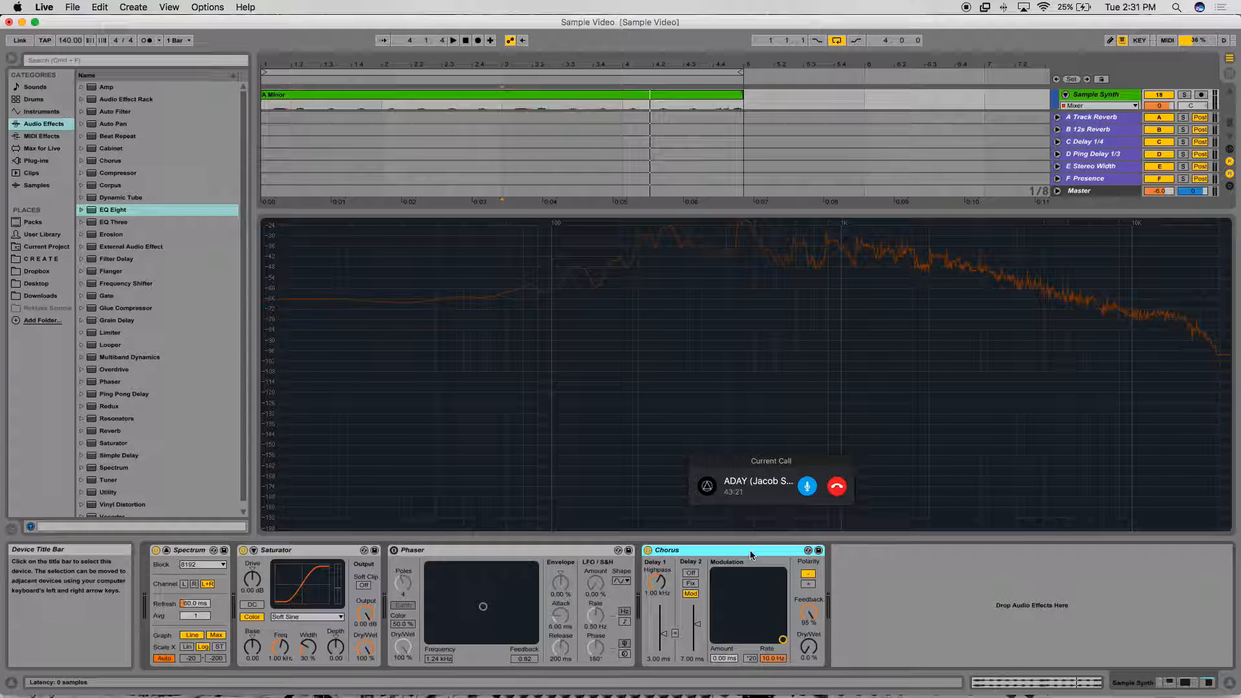
{"action": "key", "text": "Delete"}
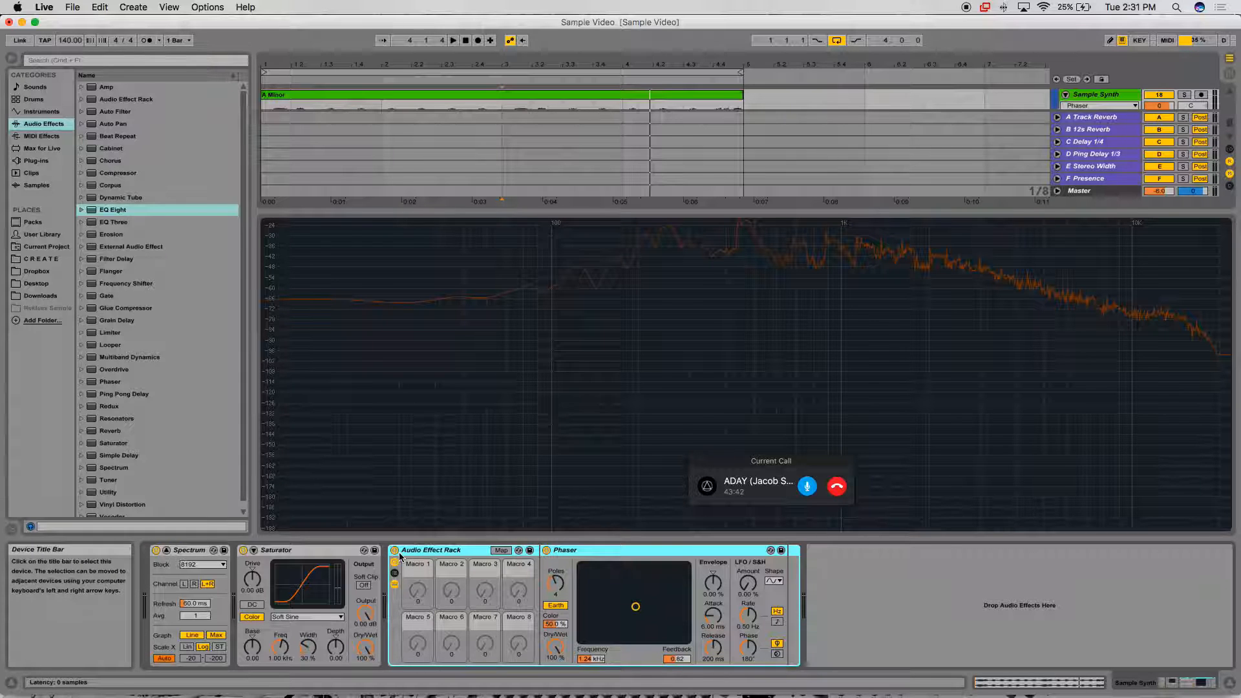
- Undo the previous Phaser rack grouping and group the Phaser into an Audio Effect Rack again
{"action": "key", "text": "super+z"}
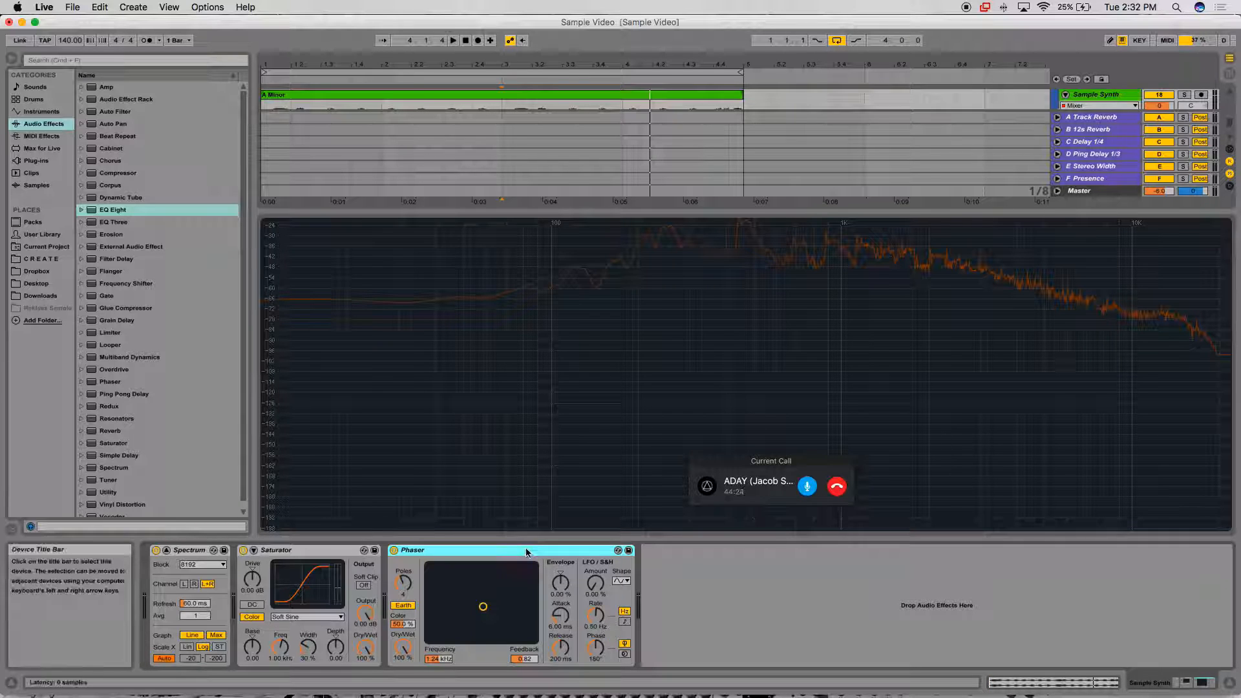
{"action": "key", "text": "Delete"}
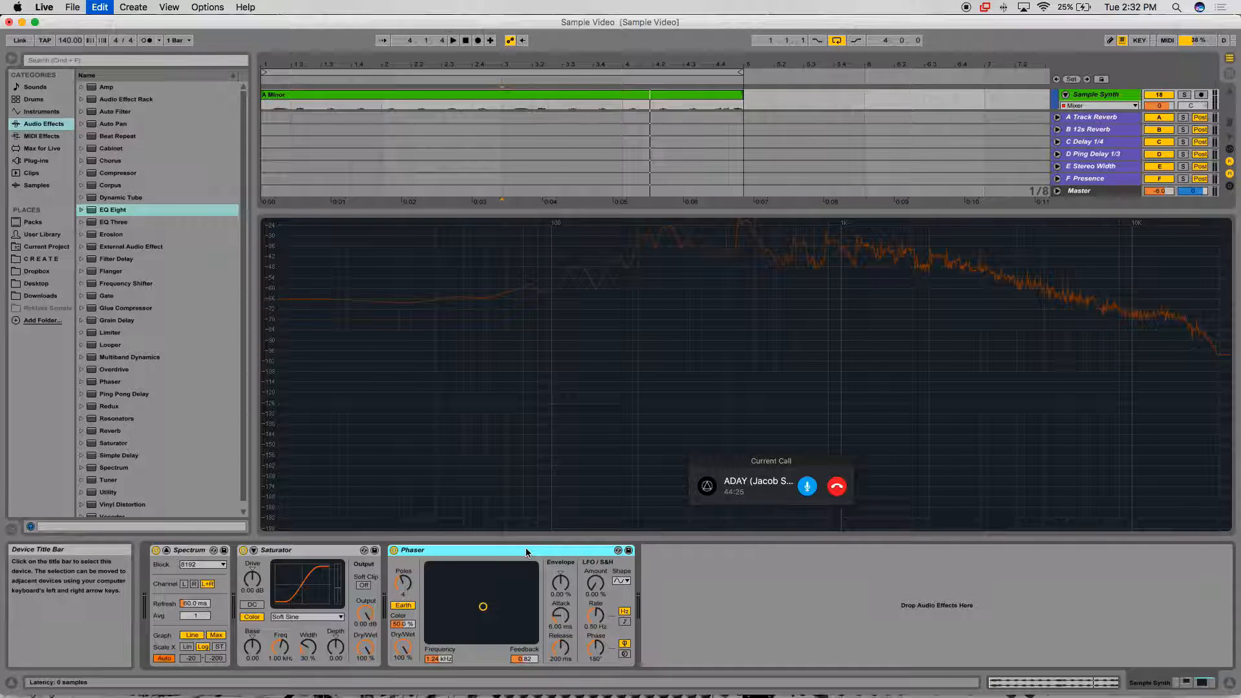
{"action": "key", "text": "super+g"}
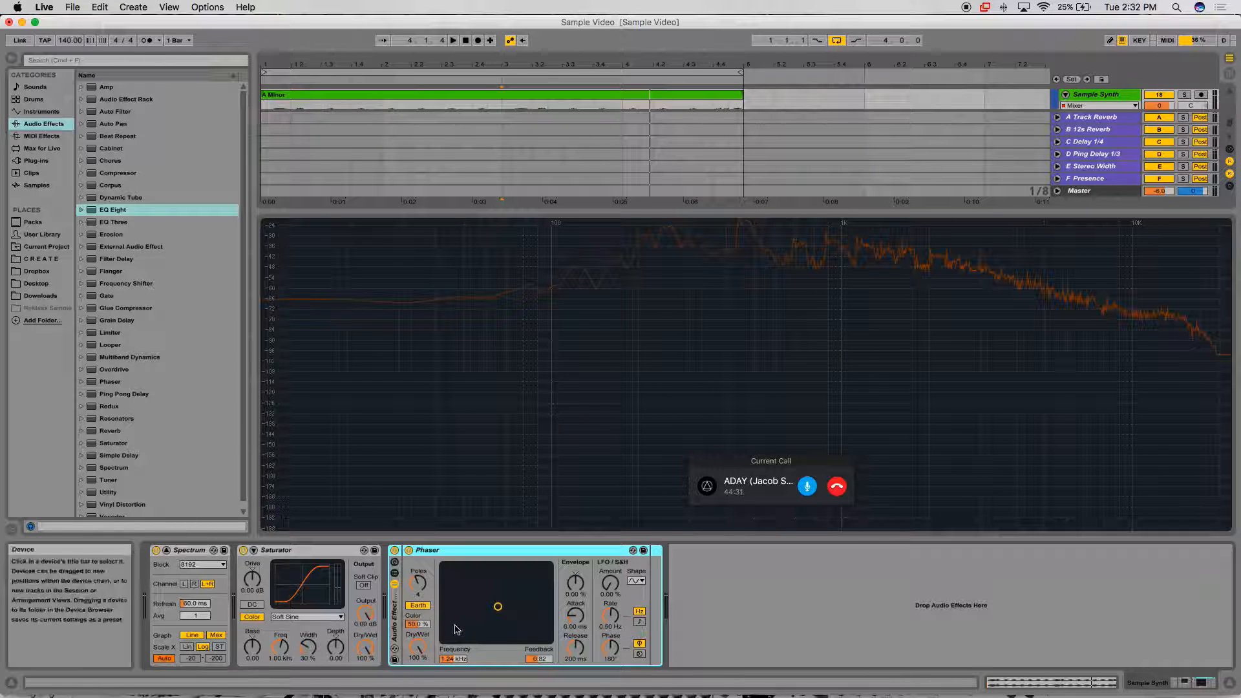
- Show the rack's macro controls and set the Phaser frequency to 70.0 Hz and its feedback to 0.00
{"action": "left_click", "coordinate": [394, 564]}
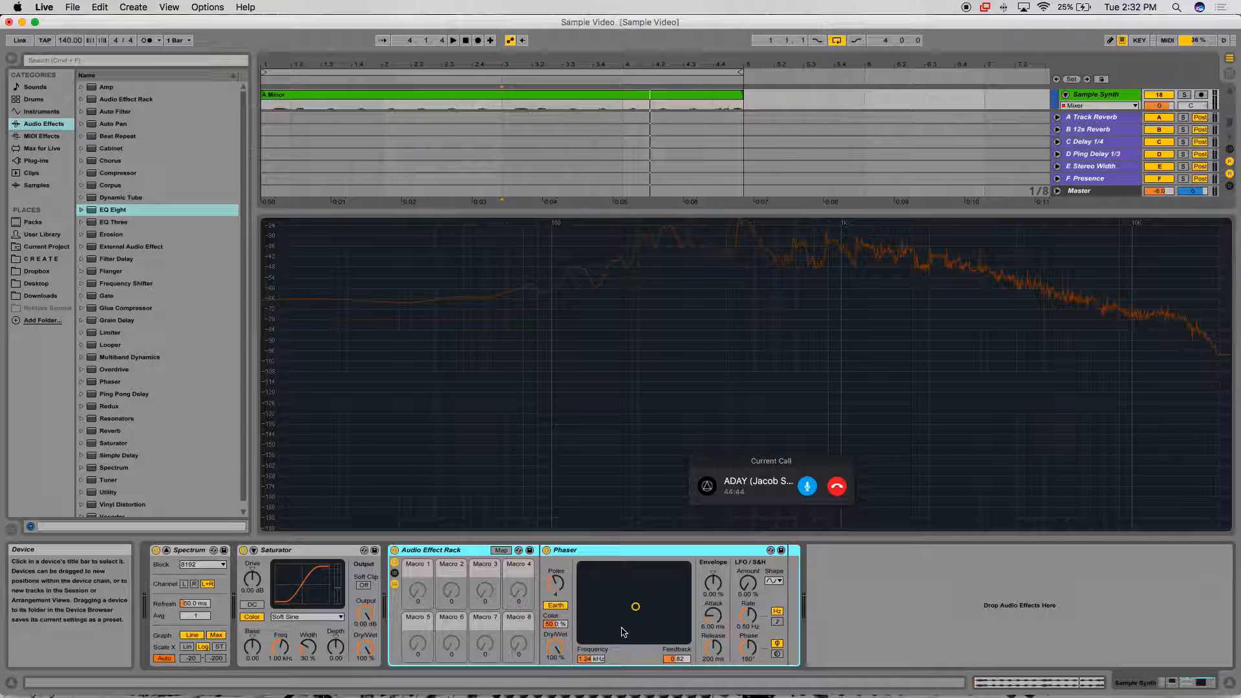
{"action": "left_click_drag", "start_coordinate": [585, 658], "coordinate": [585, 696]}
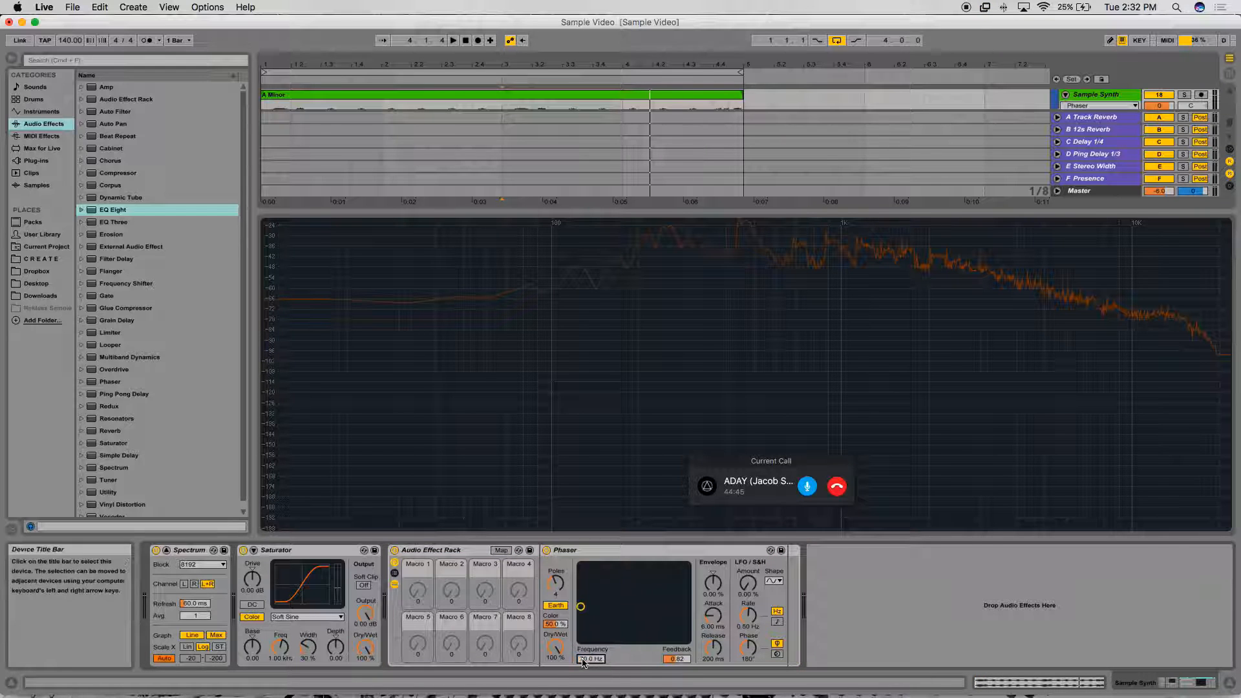
{"action": "left_click_drag", "start_coordinate": [675, 660], "coordinate": [676, 696]}
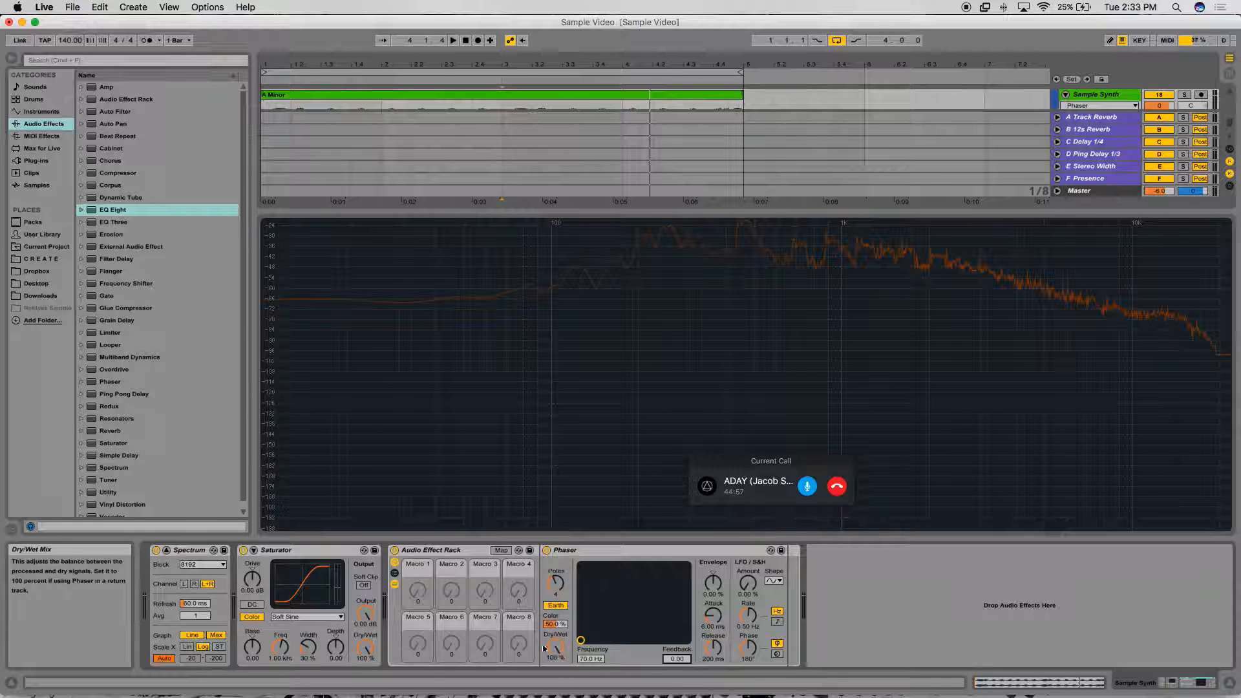
{"action": "left_click", "coordinate": [501, 551]}
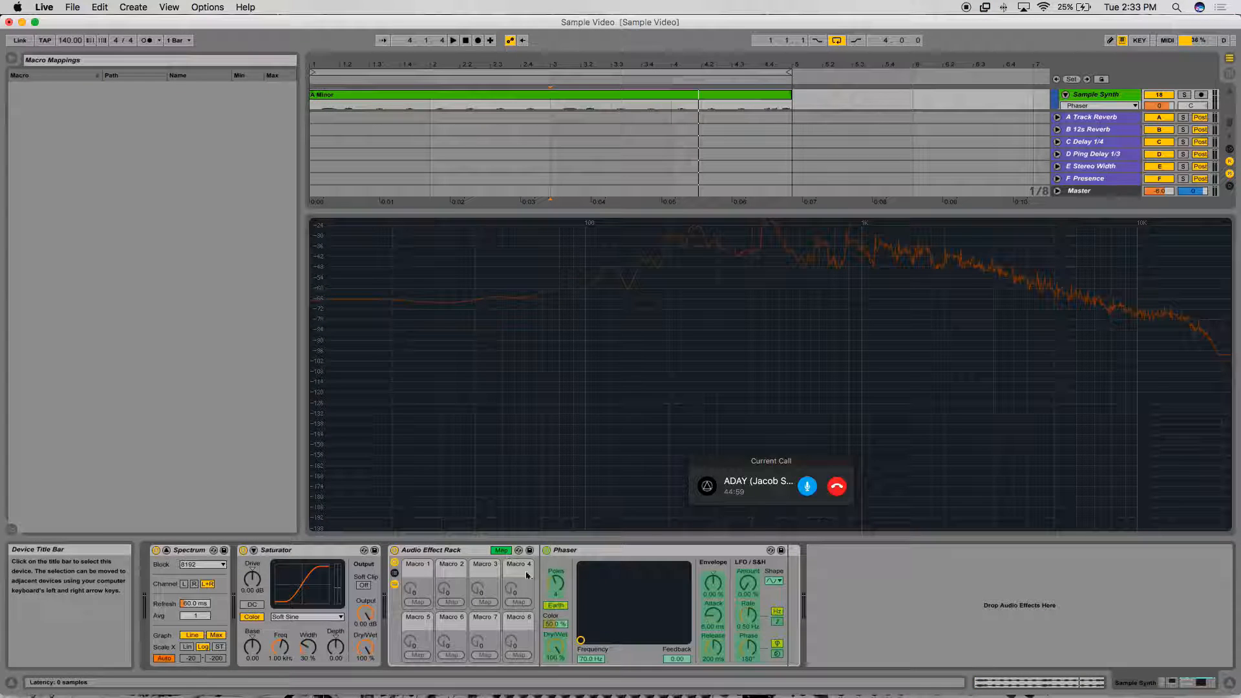
{"action": "left_click", "coordinate": [591, 659]}
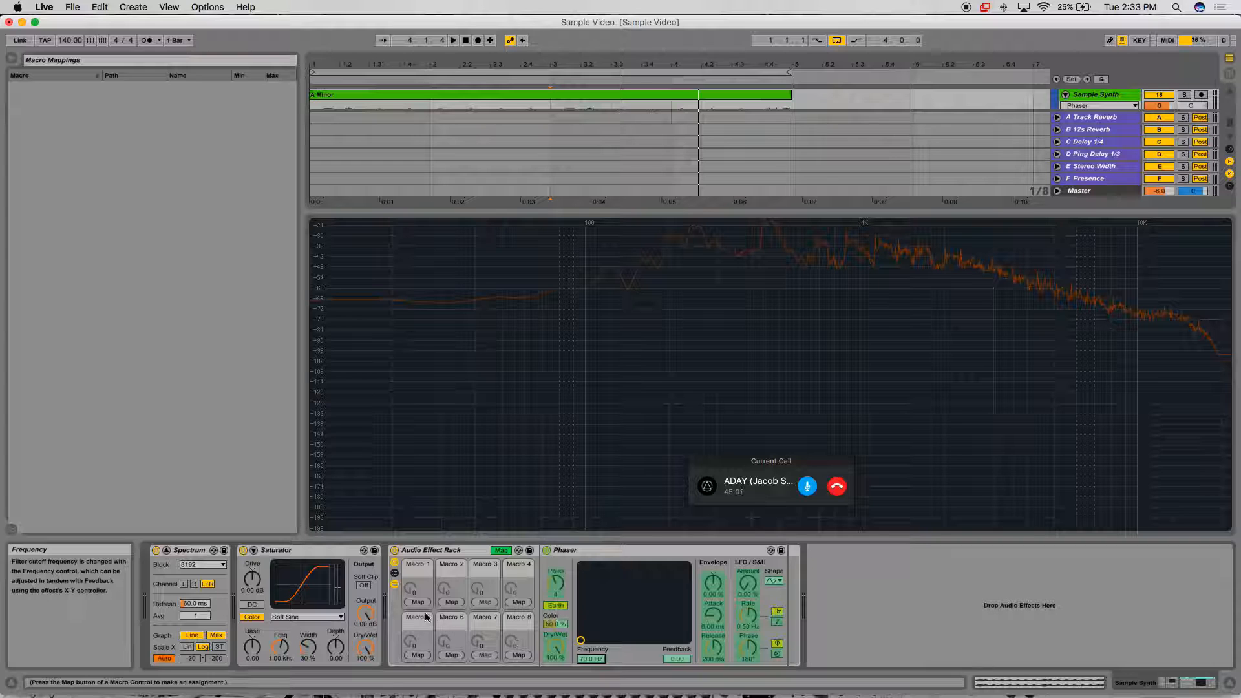
{"action": "left_click", "coordinate": [499, 571]}
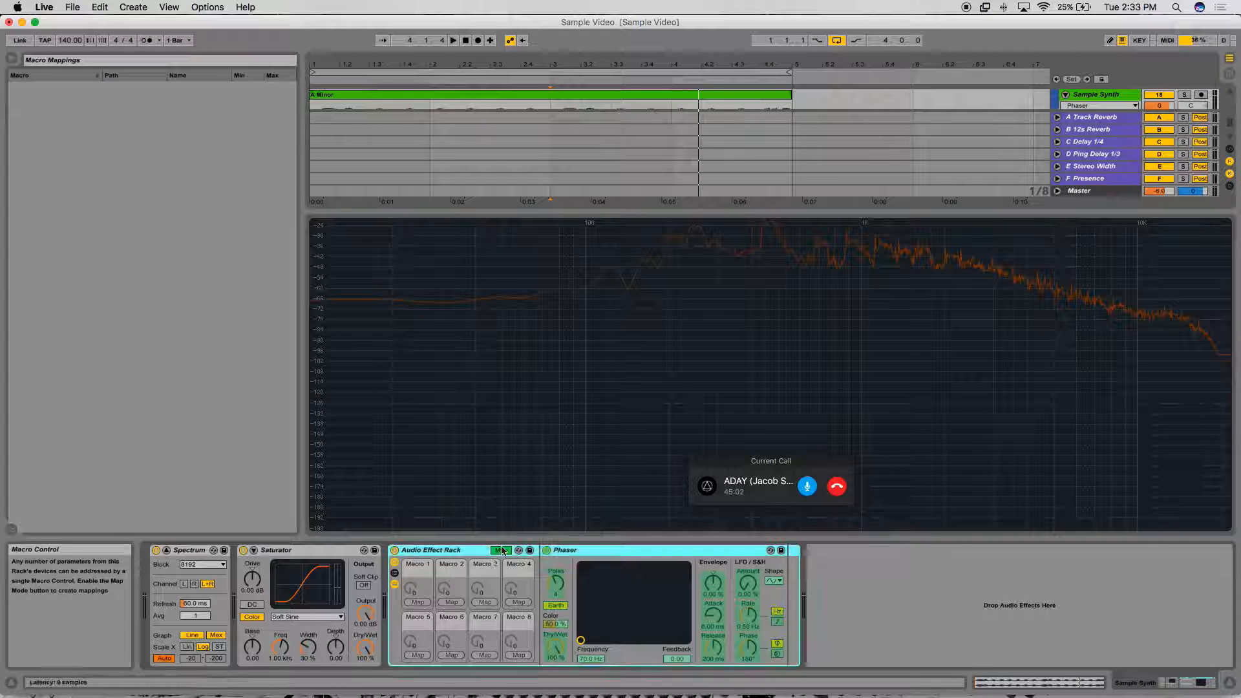
{"action": "left_click", "coordinate": [502, 550]}
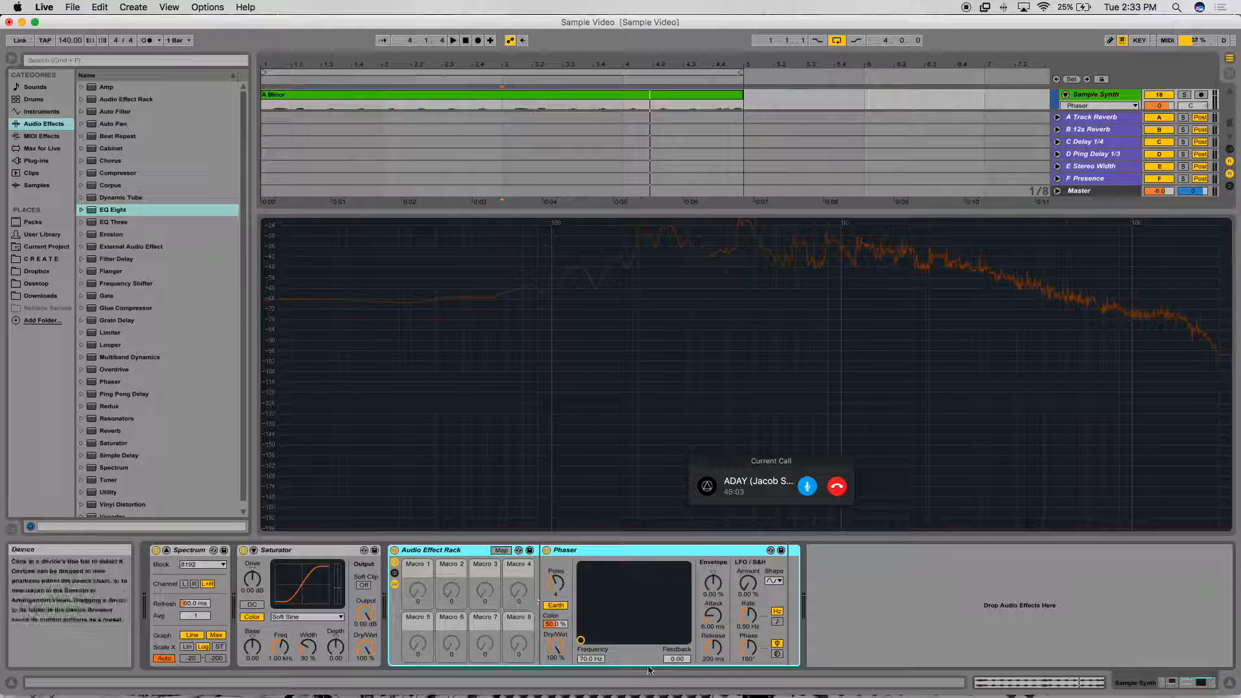
- Map the Phaser's Frequency to Macro 1 and its Feedback to Macro 2 of the rack
{"action": "right_click", "coordinate": [589, 660]}
{"action": "left_click", "coordinate": [629, 585]}
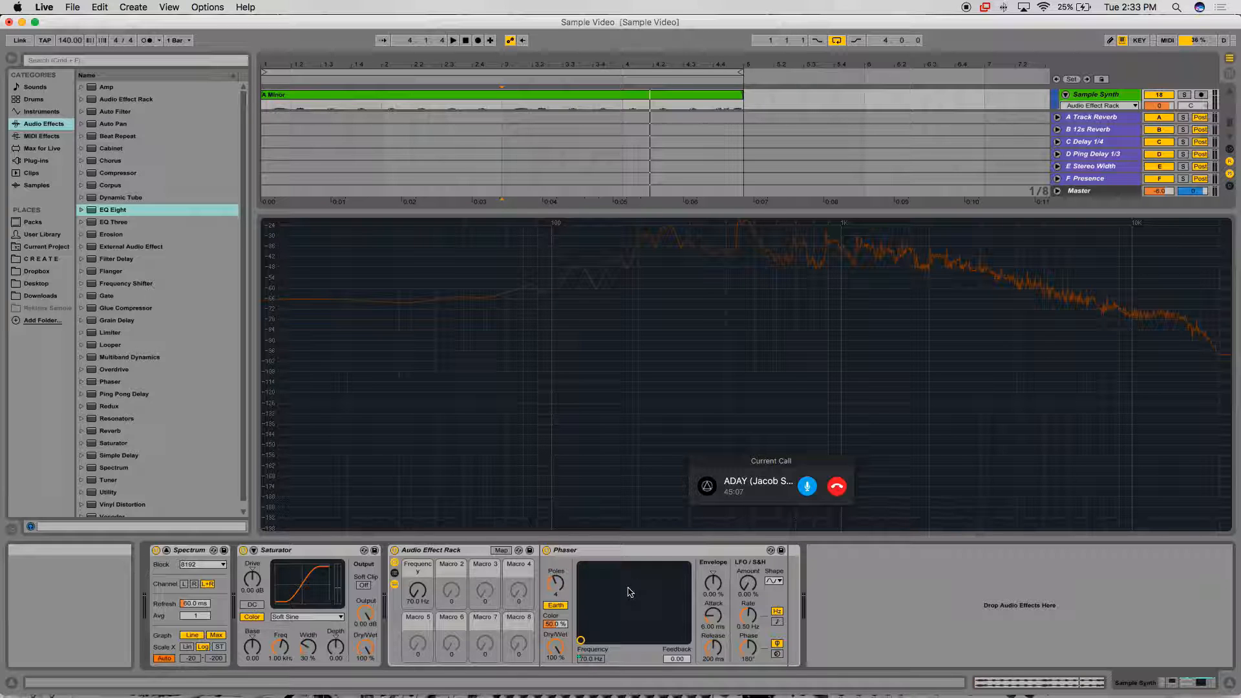
{"action": "right_click", "coordinate": [591, 658]}
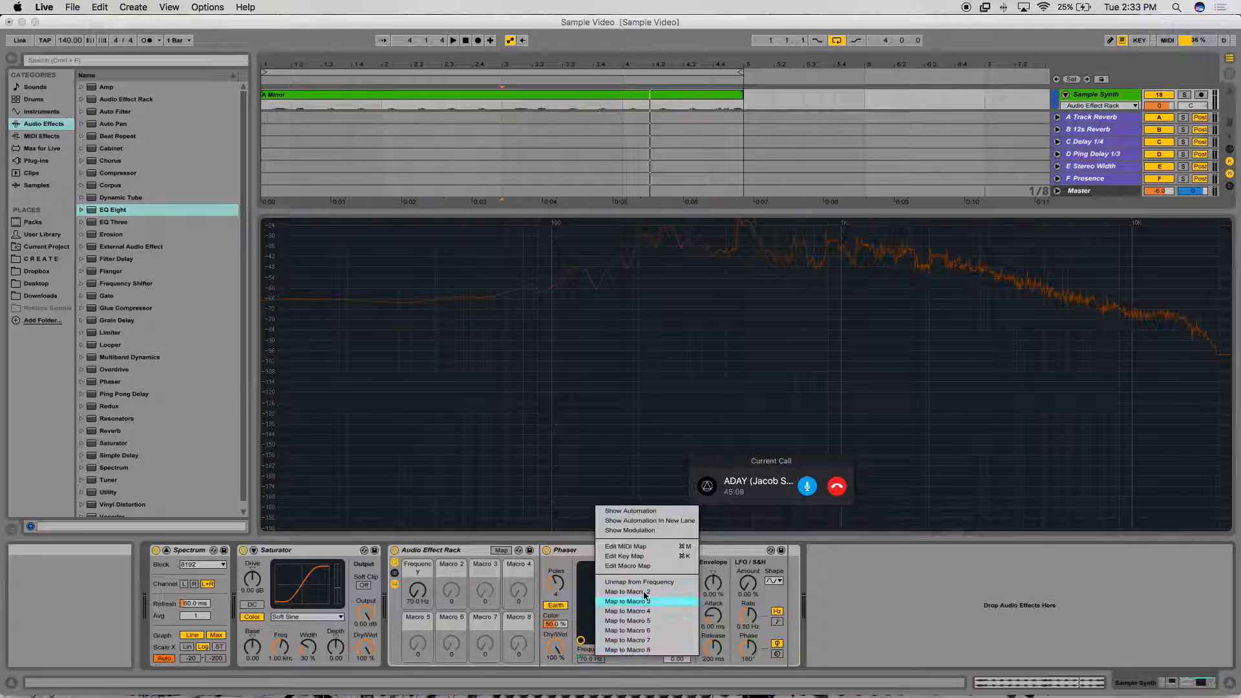
{"action": "left_click", "coordinate": [586, 655]}
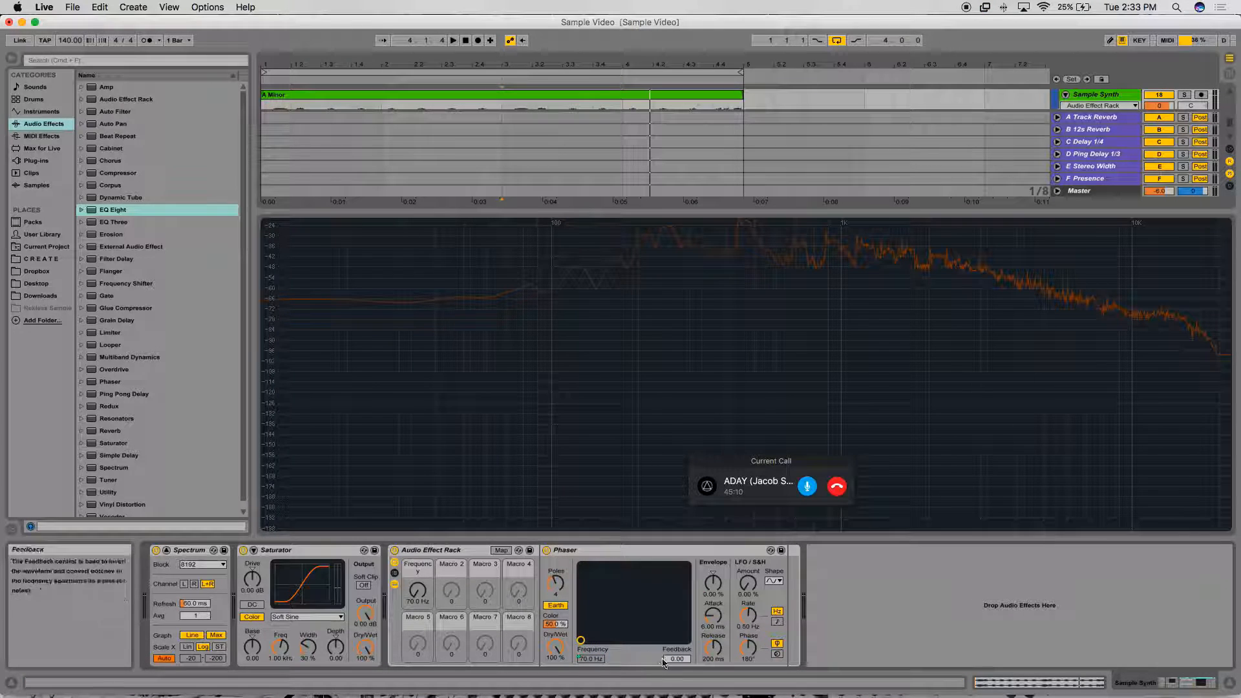
{"action": "right_click", "coordinate": [674, 659]}
{"action": "left_click", "coordinate": [706, 592]}
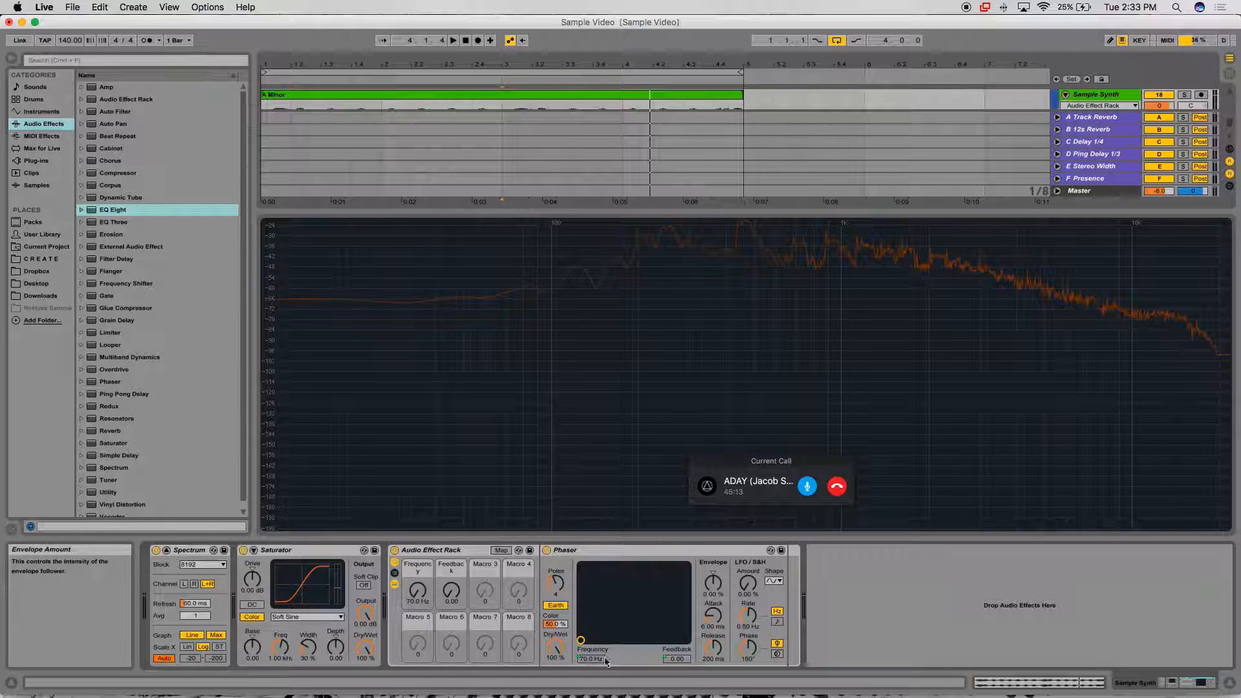
- Show the Audio Effect Rack's Frequency automation for the Sample Synth track in its own automation lane
{"action": "right_click", "coordinate": [417, 590]}
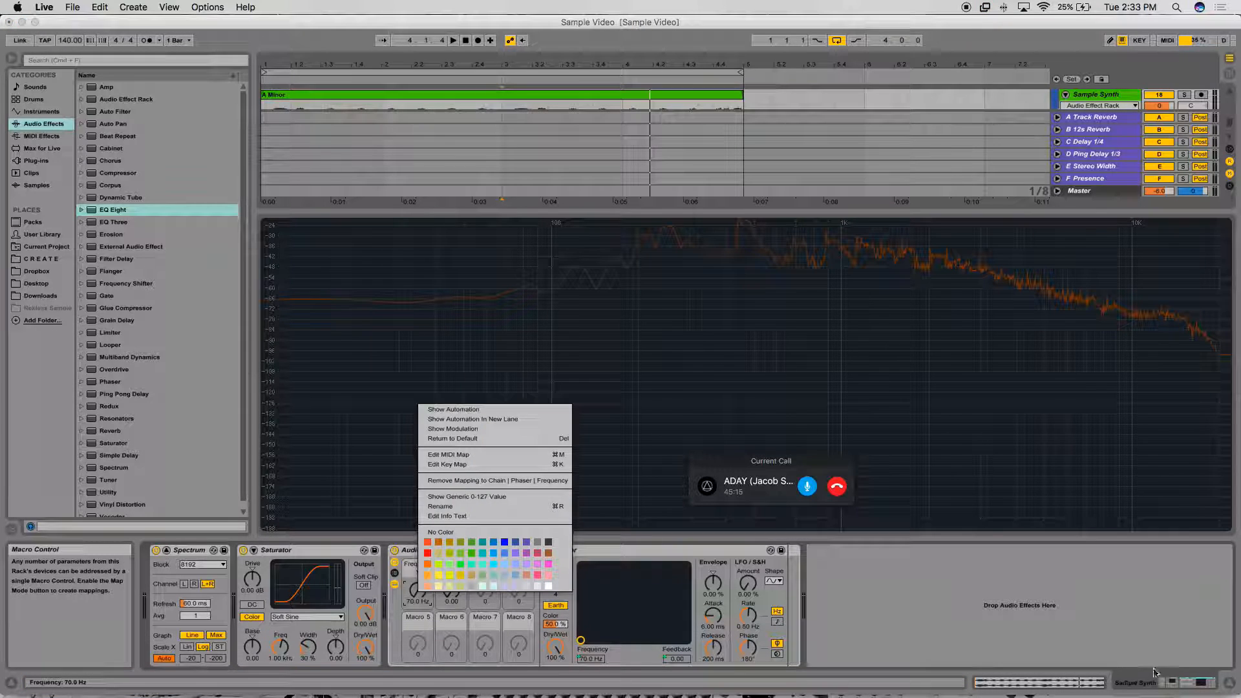
{"action": "left_click", "coordinate": [1219, 683]}
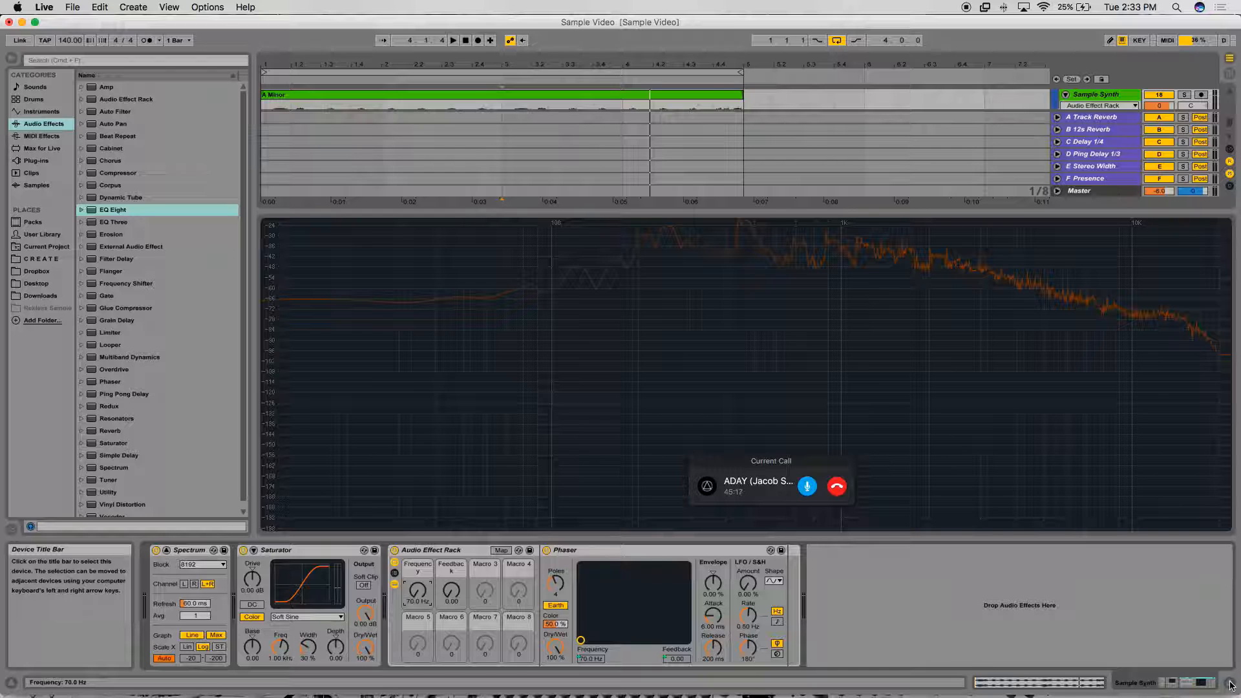
{"action": "left_click", "coordinate": [1229, 684]}
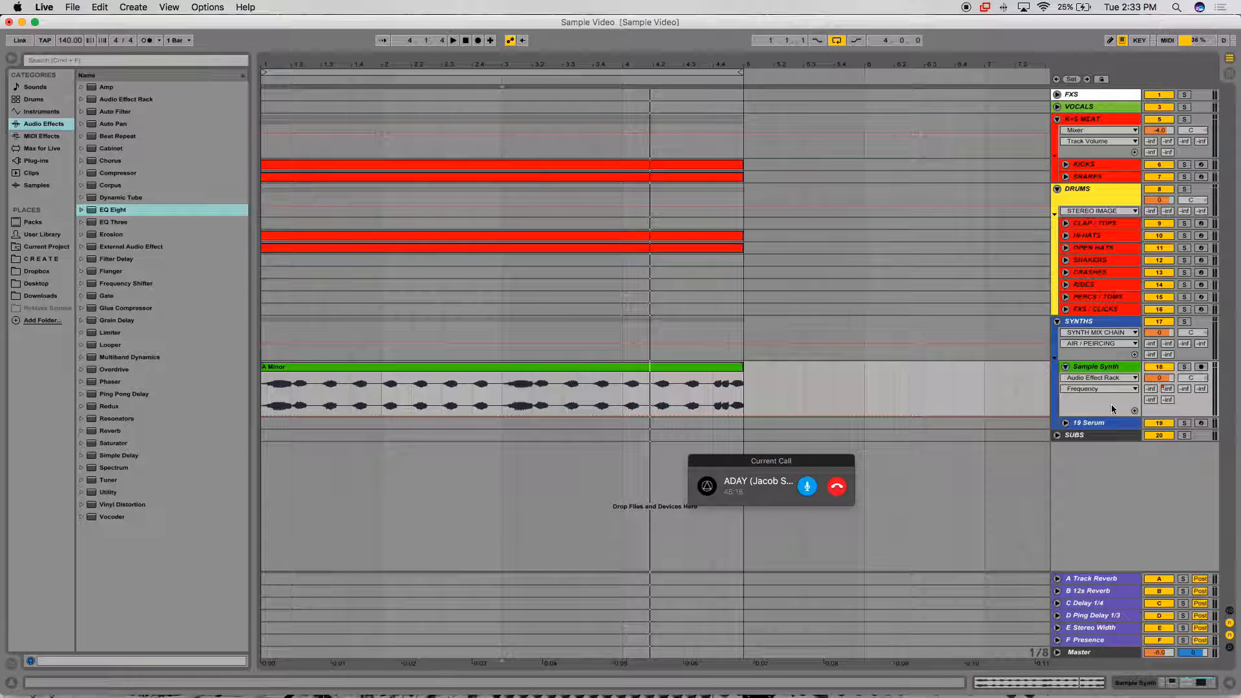
{"action": "left_click", "coordinate": [1111, 379]}
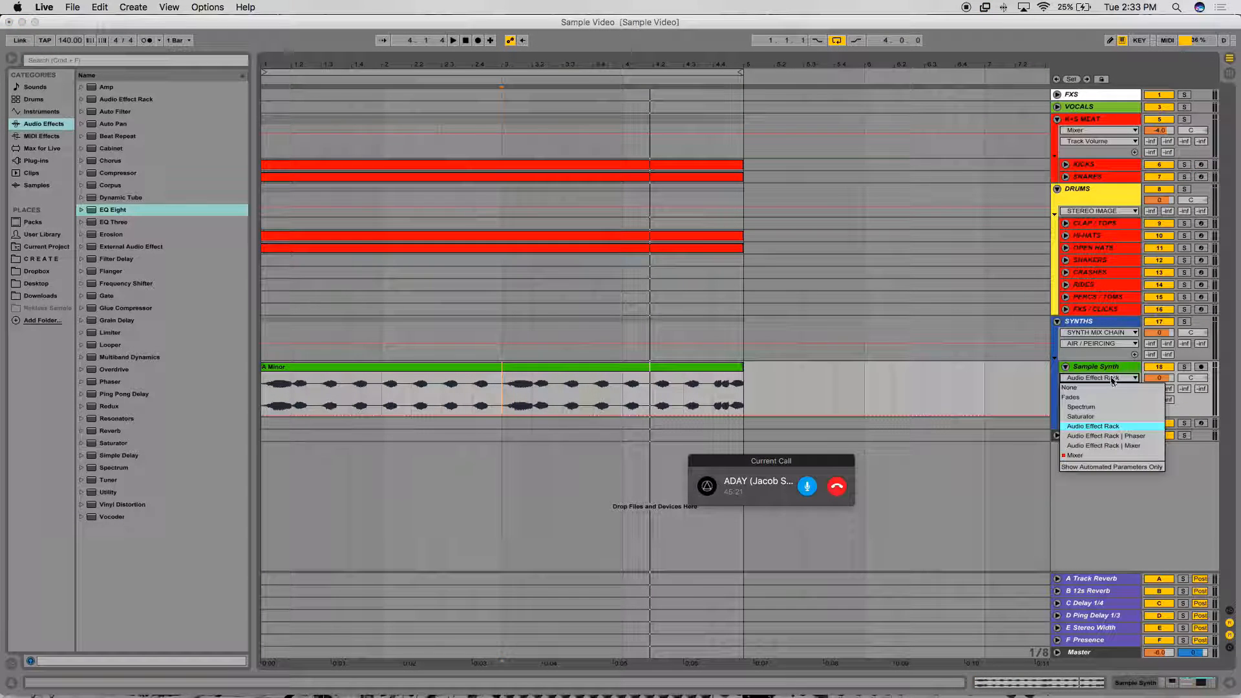
{"action": "left_click", "coordinate": [1104, 381]}
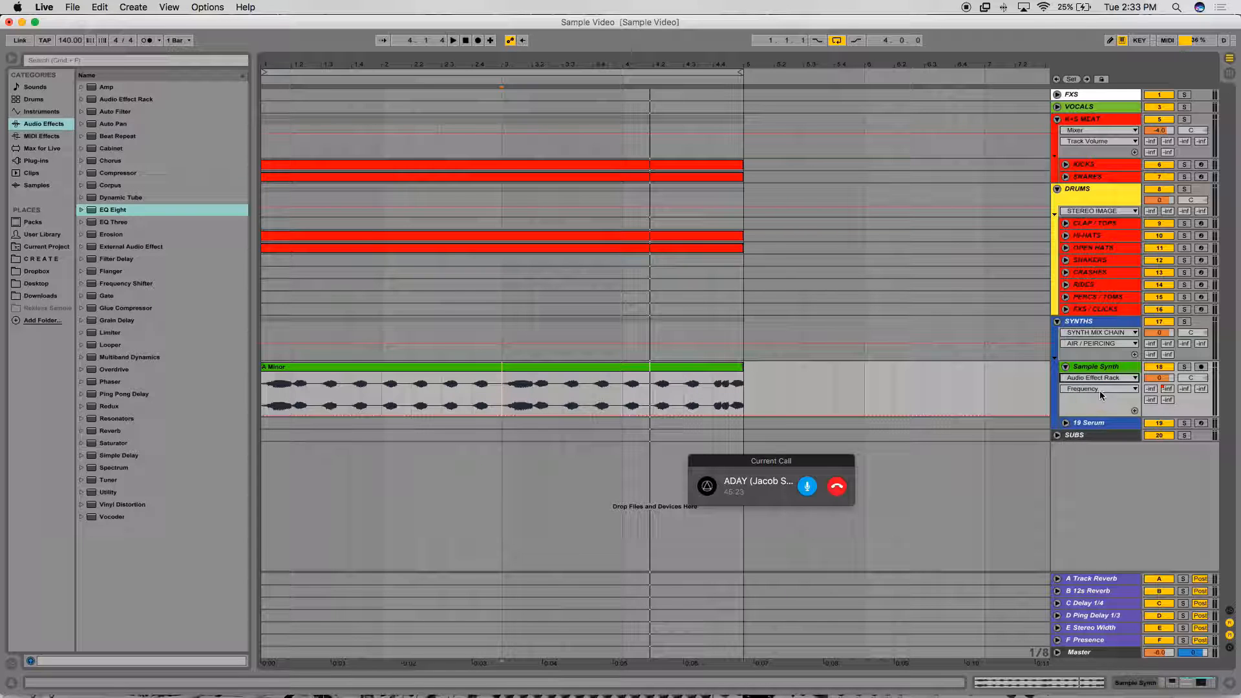
{"action": "left_click", "coordinate": [1099, 389]}
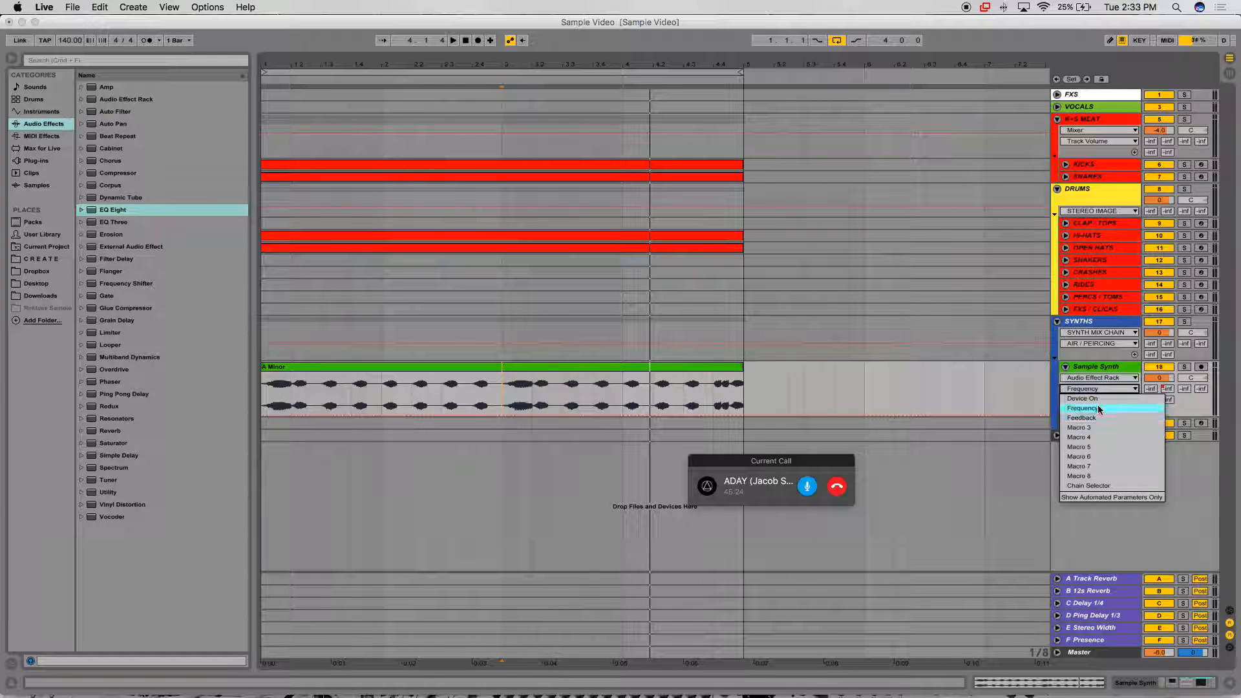
{"action": "left_click", "coordinate": [1097, 407]}
{"action": "left_click", "coordinate": [1135, 411]}
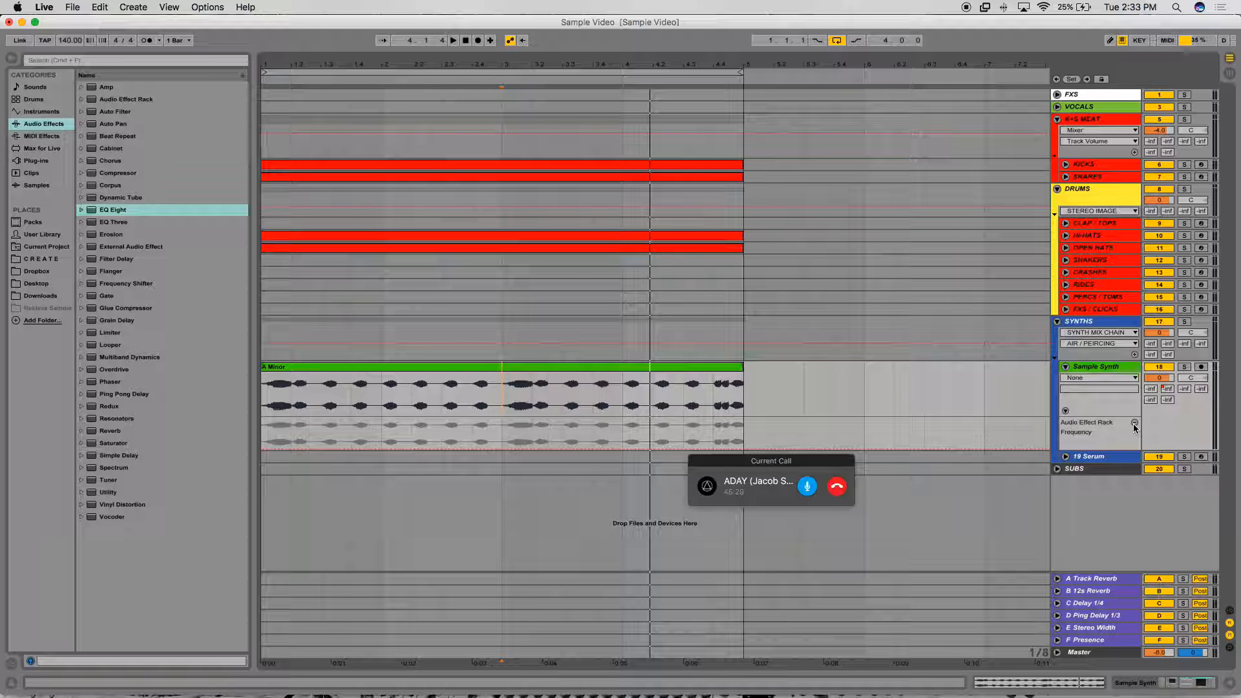
{"action": "left_click", "coordinate": [1095, 374]}
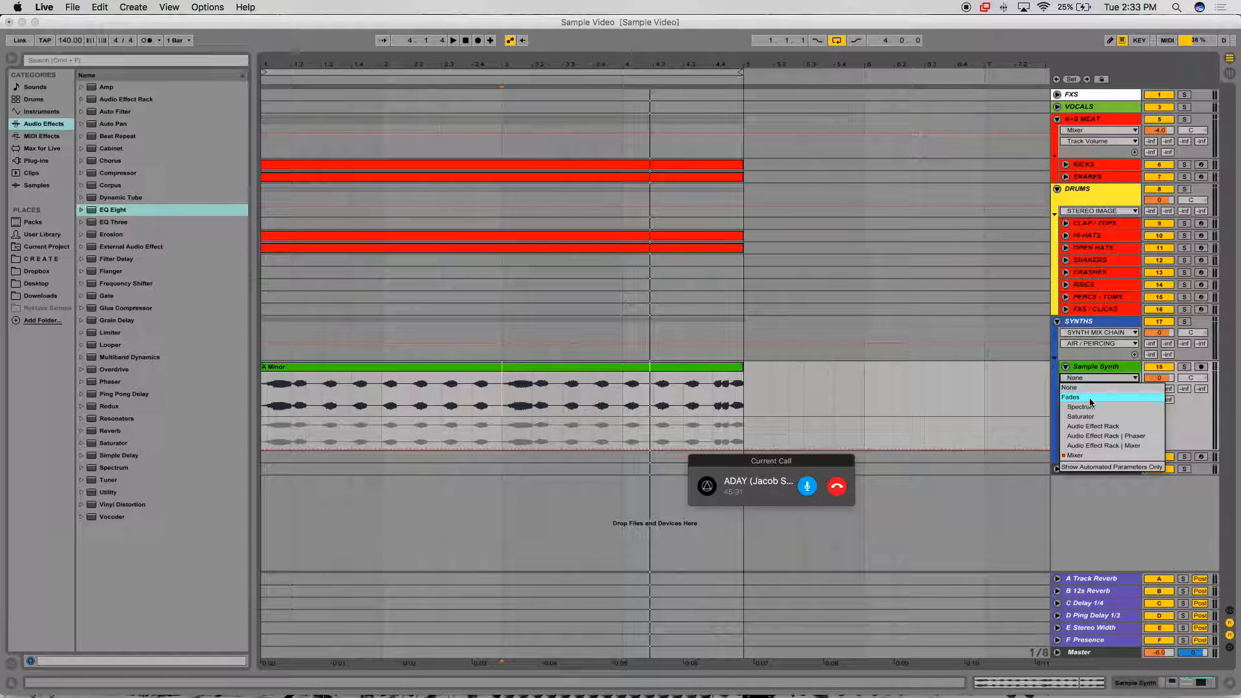
{"action": "left_click", "coordinate": [1082, 456]}
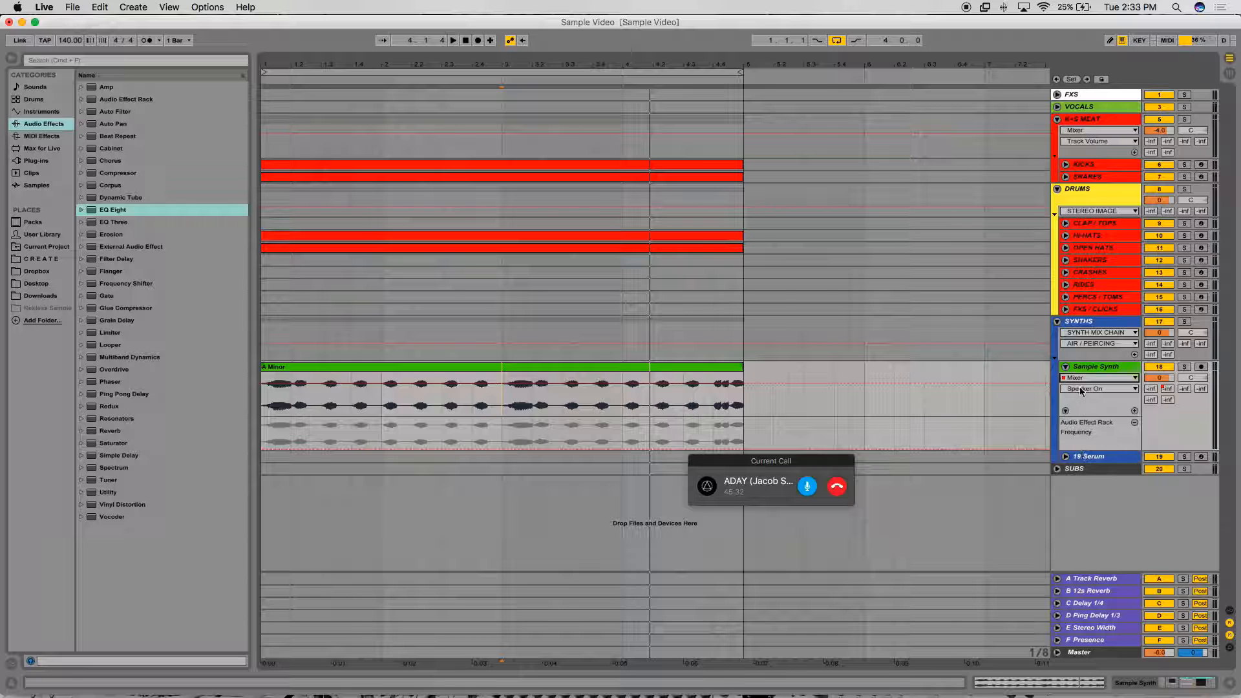
{"action": "left_click", "coordinate": [1083, 388]}
{"action": "left_click", "coordinate": [1083, 378]}
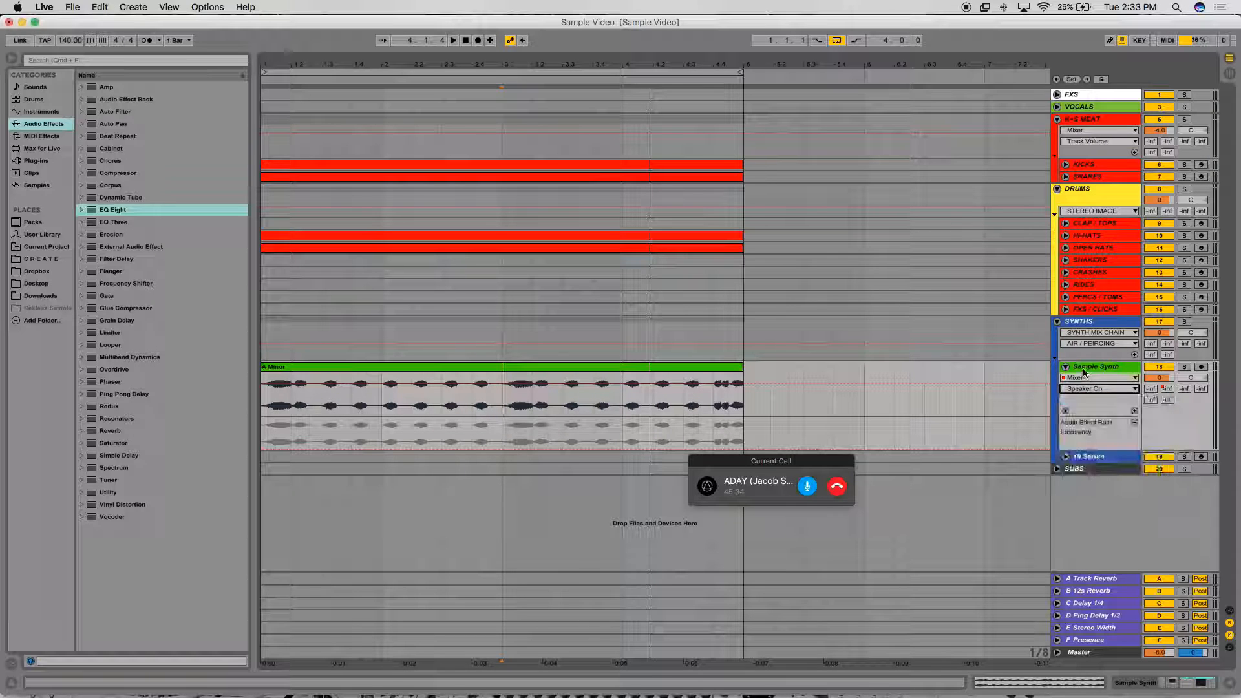
- Add a separate automation lane for the Audio Effect Rack's Feedback on the Sample Synth track
{"action": "left_click", "coordinate": [1083, 378]}
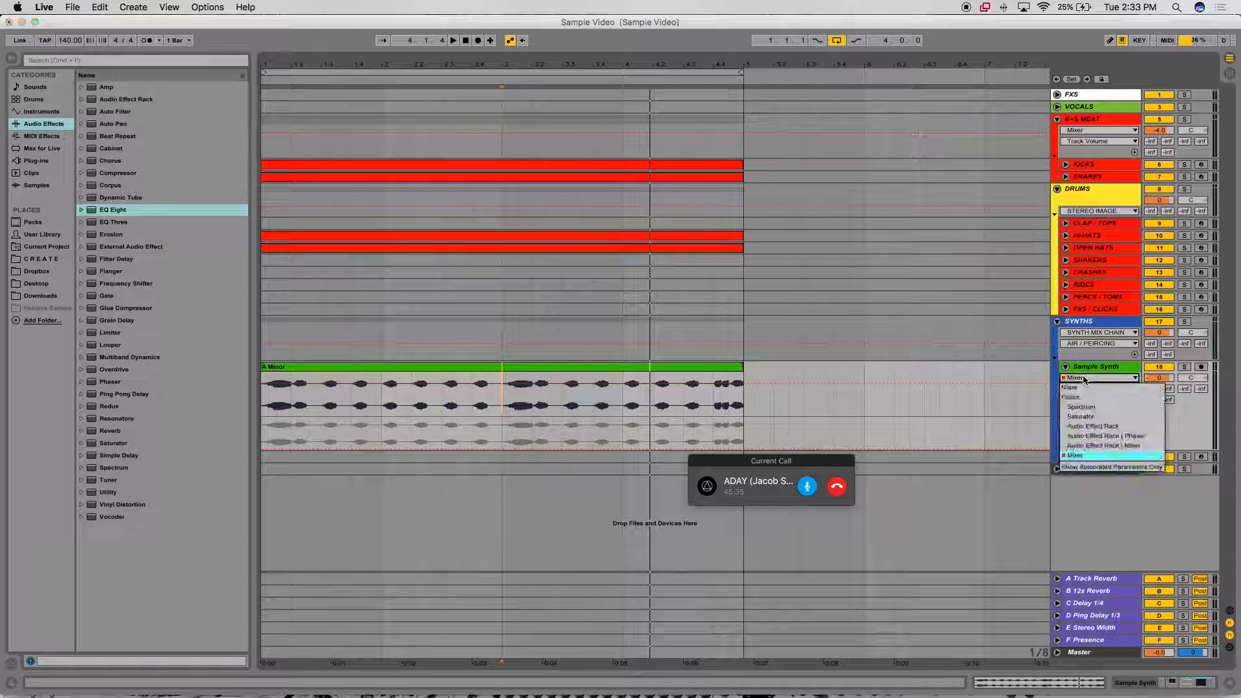
{"action": "left_click", "coordinate": [1089, 426]}
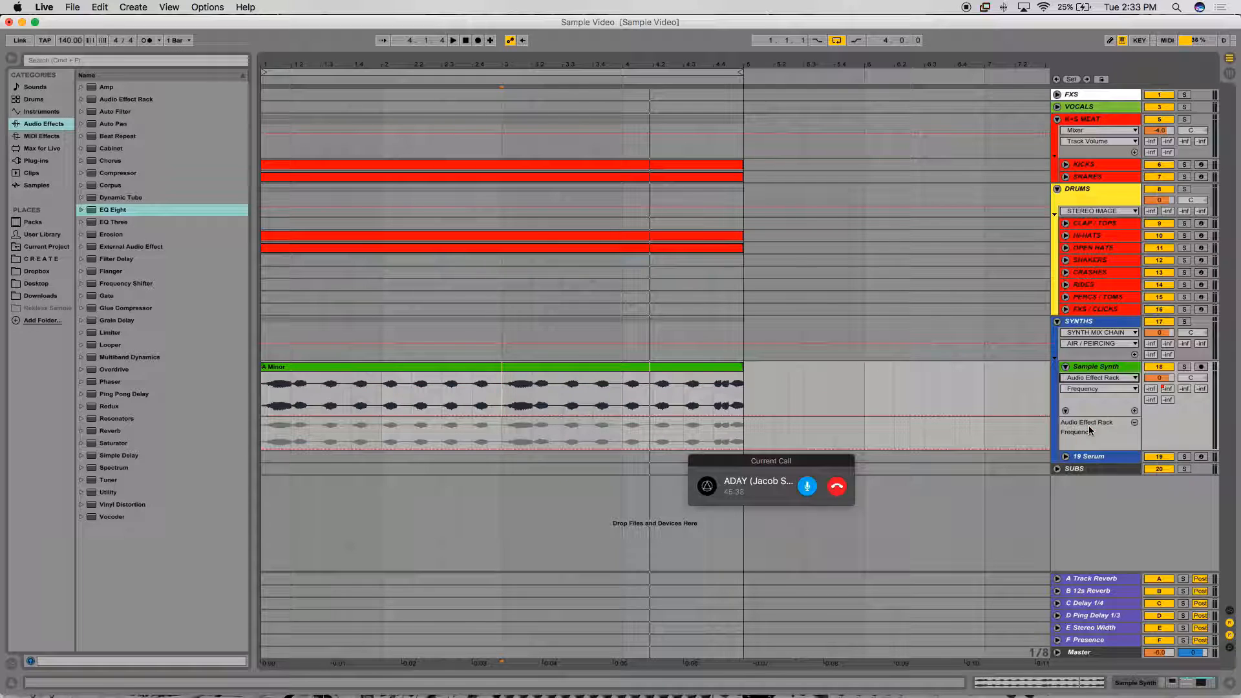
{"action": "left_click", "coordinate": [1091, 388]}
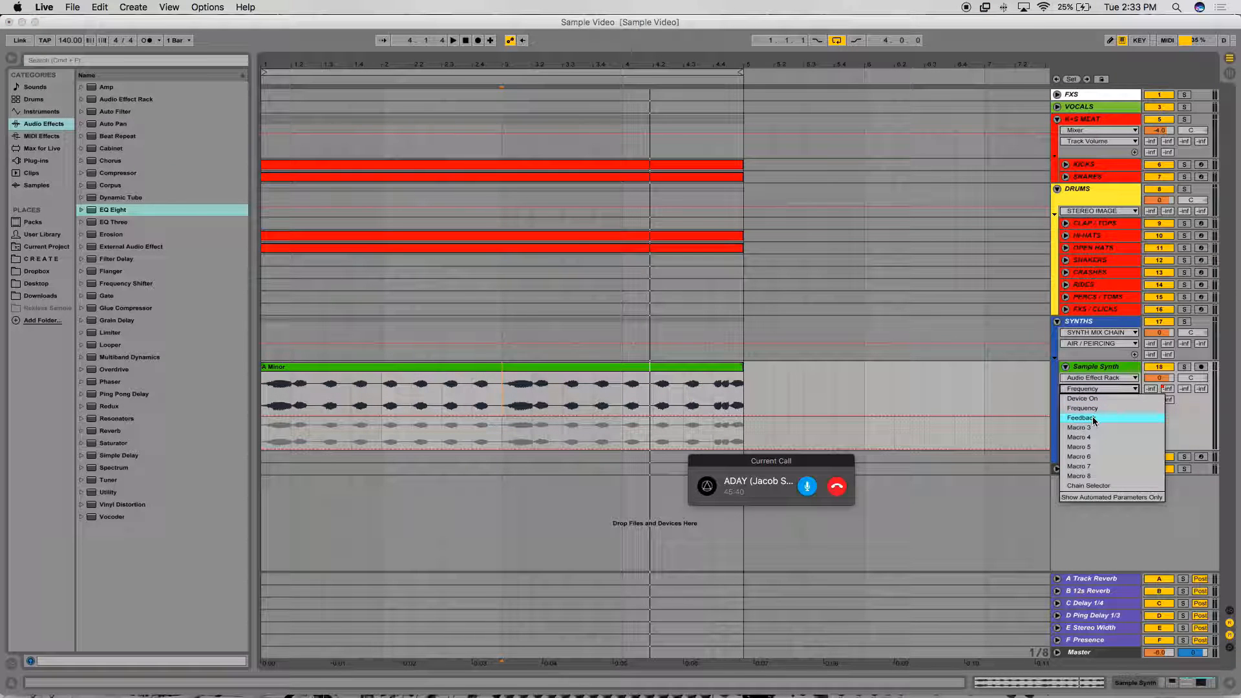
{"action": "left_click", "coordinate": [1092, 417]}
{"action": "left_click", "coordinate": [1134, 399]}
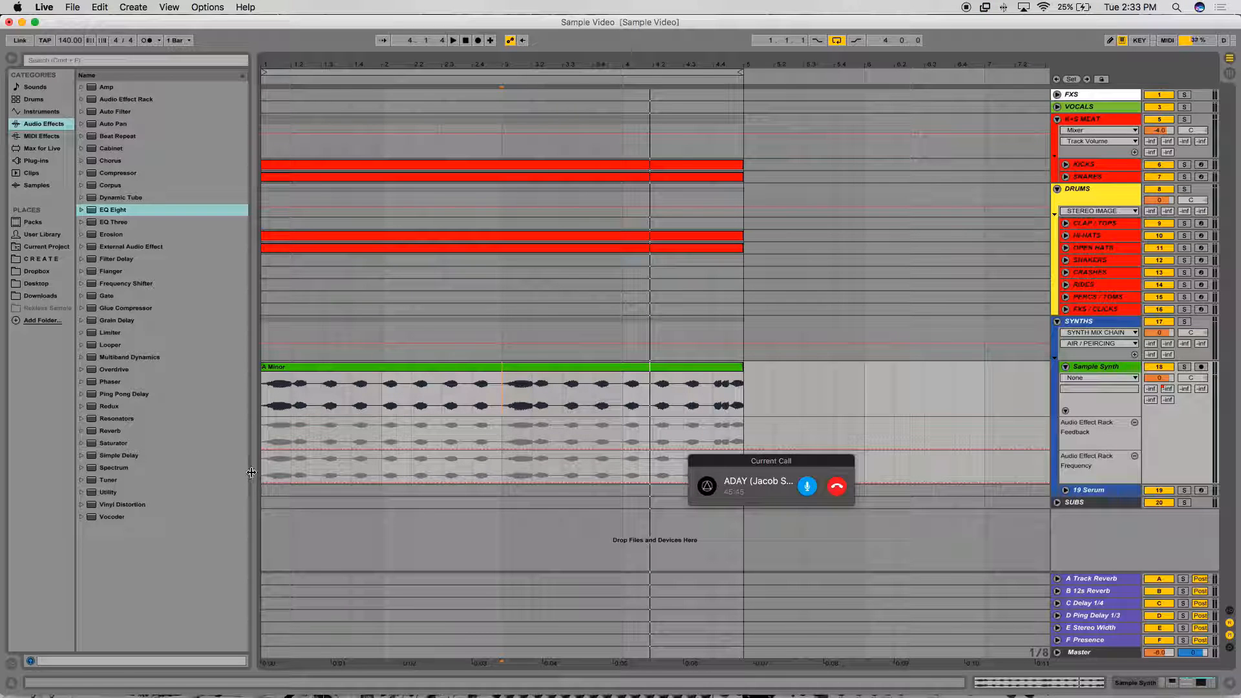
- Draw a falling Frequency automation ramp across the Sample Synth clip's first beat and play it from the start
{"action": "left_click_drag", "start_coordinate": [263, 474], "coordinate": [290, 478]}
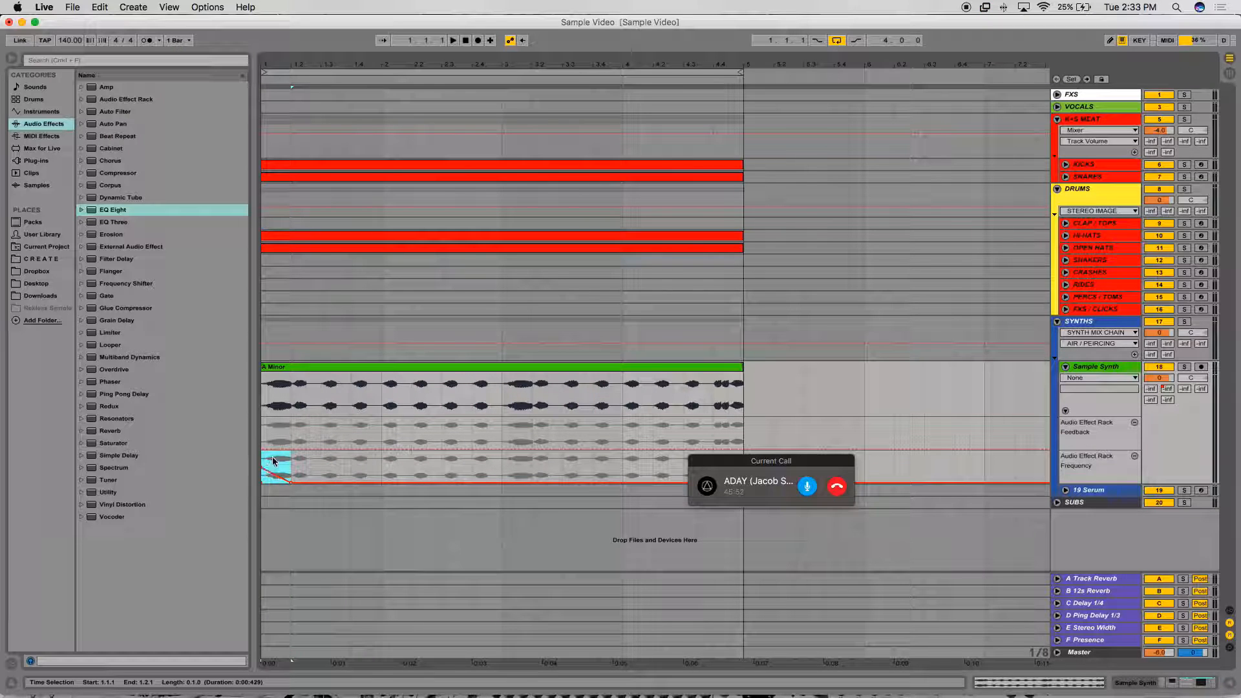
{"action": "left_click", "coordinate": [269, 463]}
{"action": "key", "text": "space"}
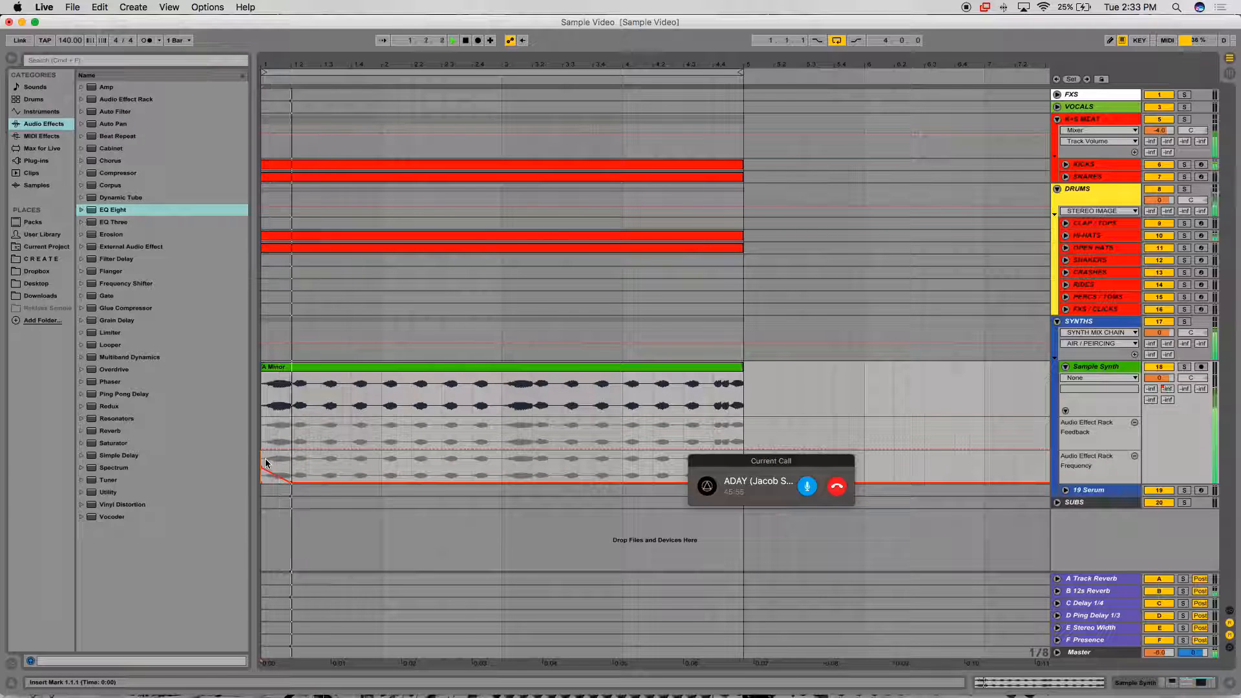
- Reshape the Frequency automation into a peak of about 1.07 kHz within the first beat and undo the accidental Feedback level change
{"action": "left_click_drag", "start_coordinate": [280, 463], "coordinate": [293, 473]}
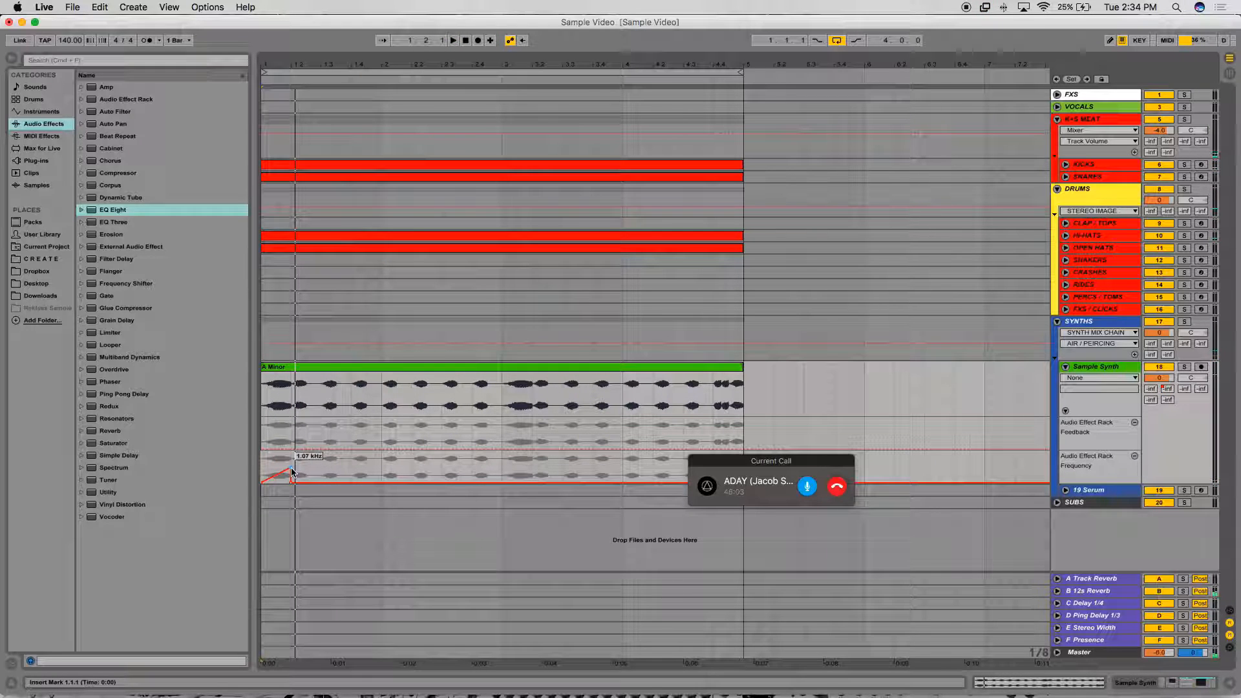
{"action": "key", "text": "XF86AudioLowerVolume"}
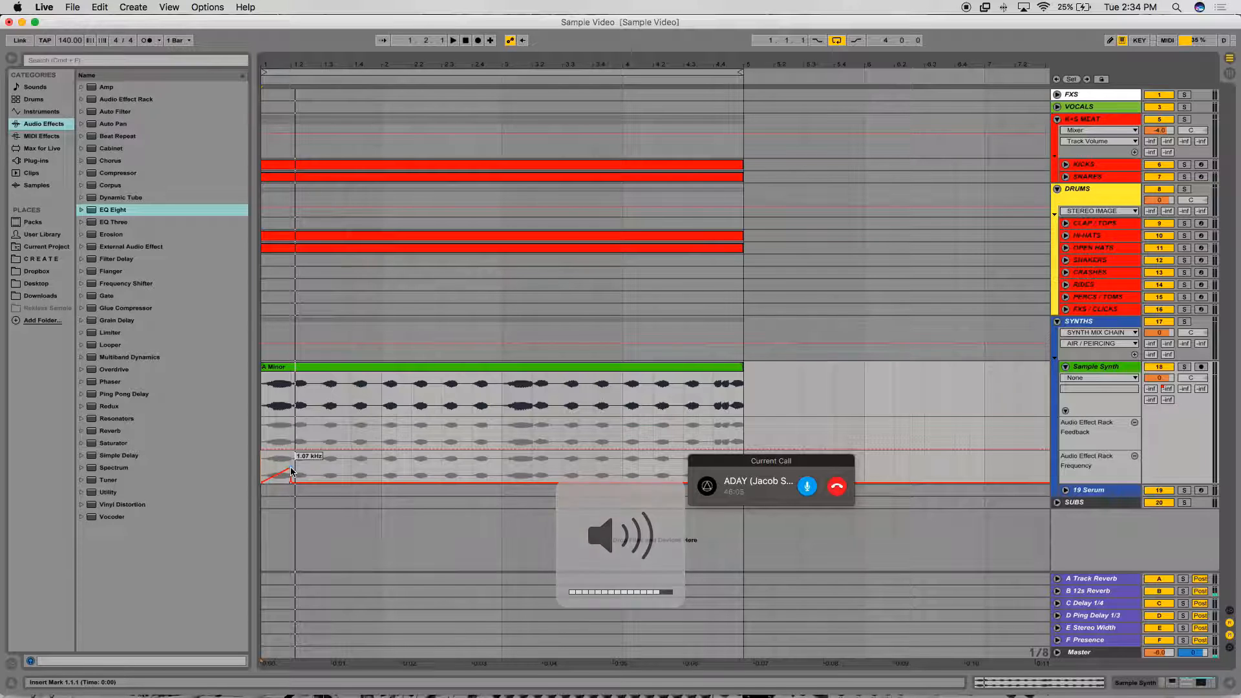
{"action": "left_click_drag", "start_coordinate": [290, 468], "coordinate": [278, 441]}
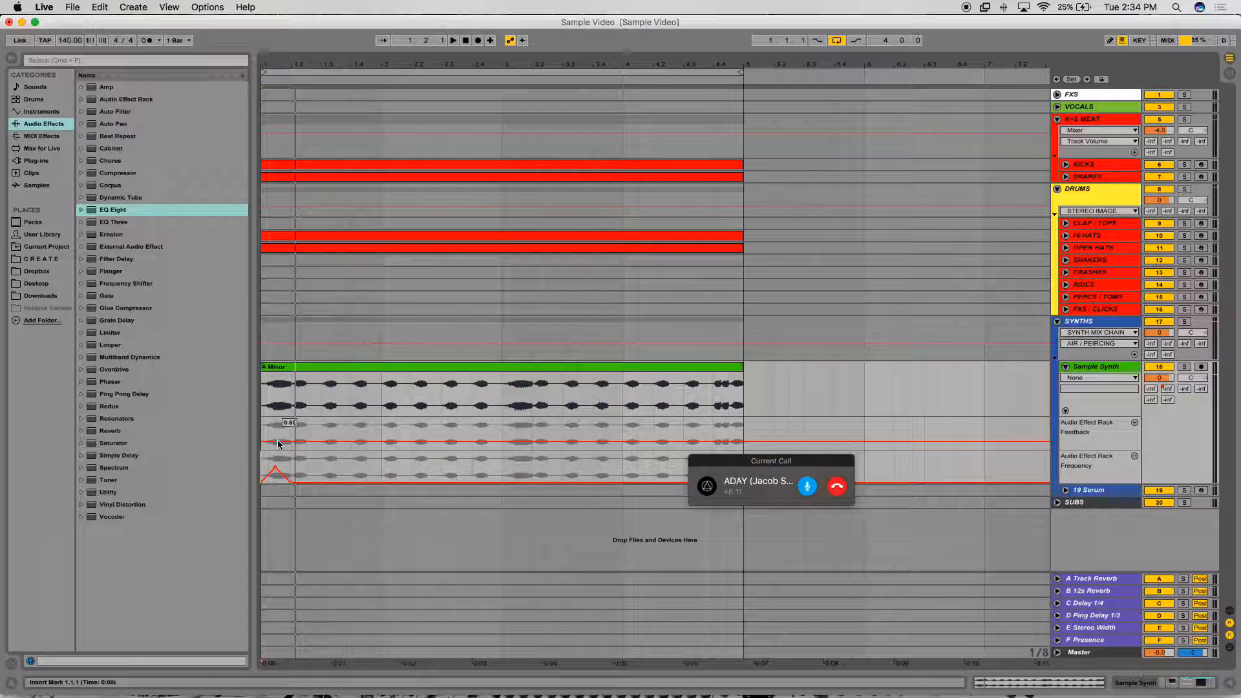
{"action": "key", "text": "super+z"}
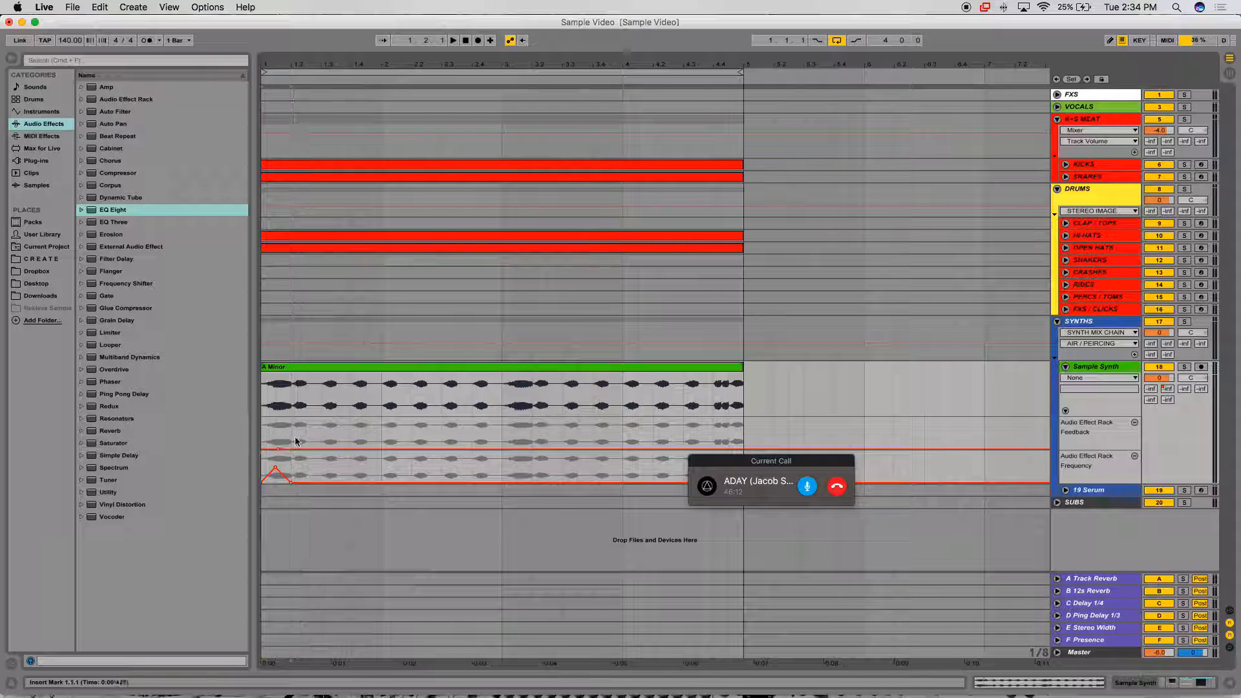
- Draw Feedback automation over the first beat, shape it into an early peak, and audition it with the Frequency curve
{"action": "mouse_move", "coordinate": [277, 440]}
{"action": "left_mouse_down"}
{"action": "mouse_move", "coordinate": [256, 442]}
{"action": "mouse_move", "coordinate": [288, 444]}
{"action": "left_mouse_up"}
{"action": "left_click", "coordinate": [276, 443]}
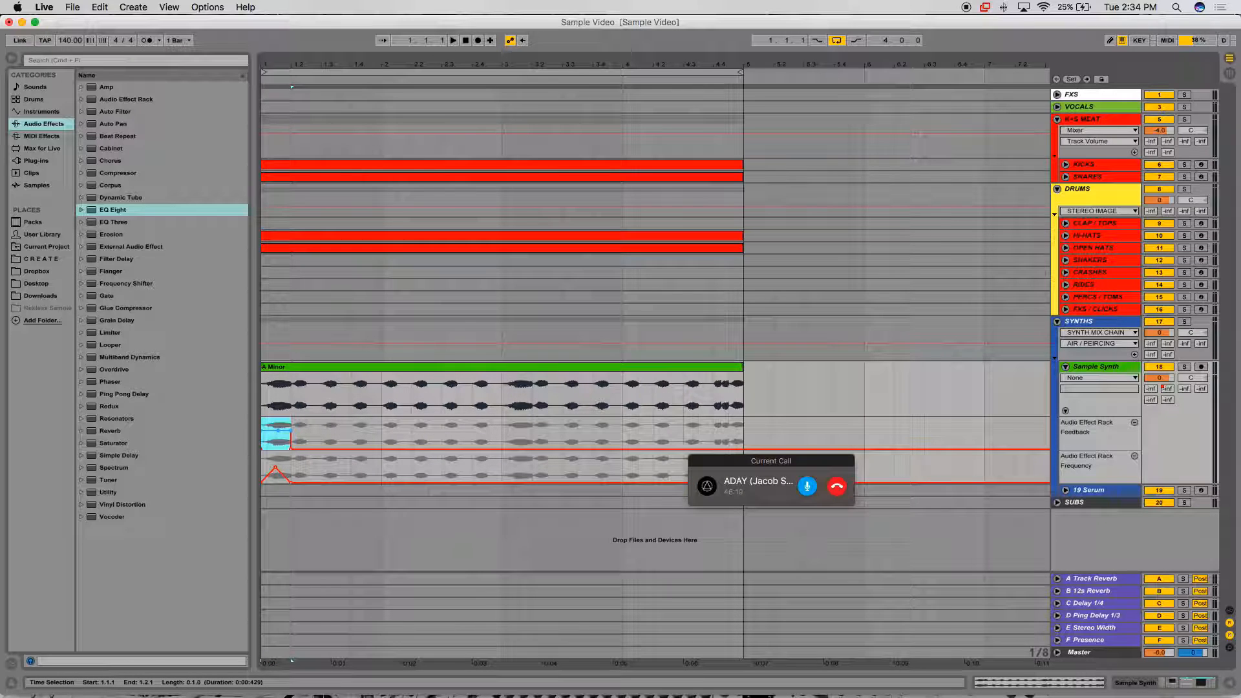
{"action": "left_click", "coordinate": [263, 434]}
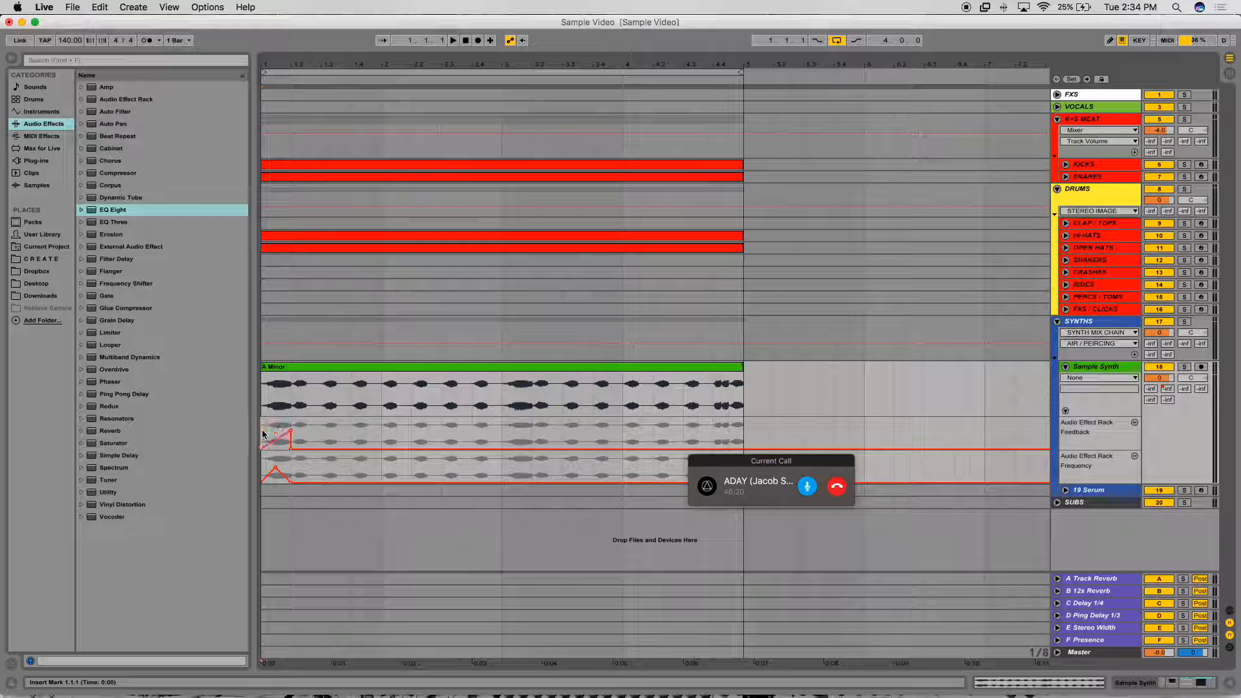
{"action": "left_click", "coordinate": [278, 433]}
{"action": "left_click_drag", "start_coordinate": [294, 434], "coordinate": [269, 430]}
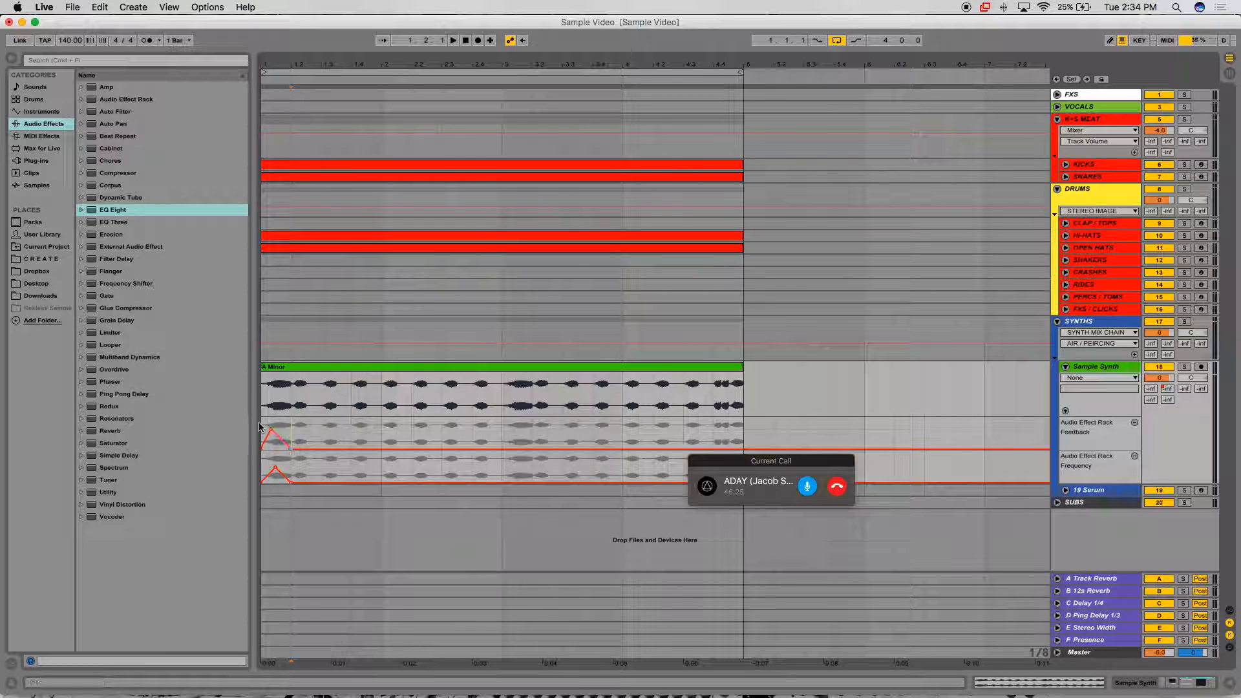
{"action": "key", "text": "space"}
{"action": "key", "text": "space"}
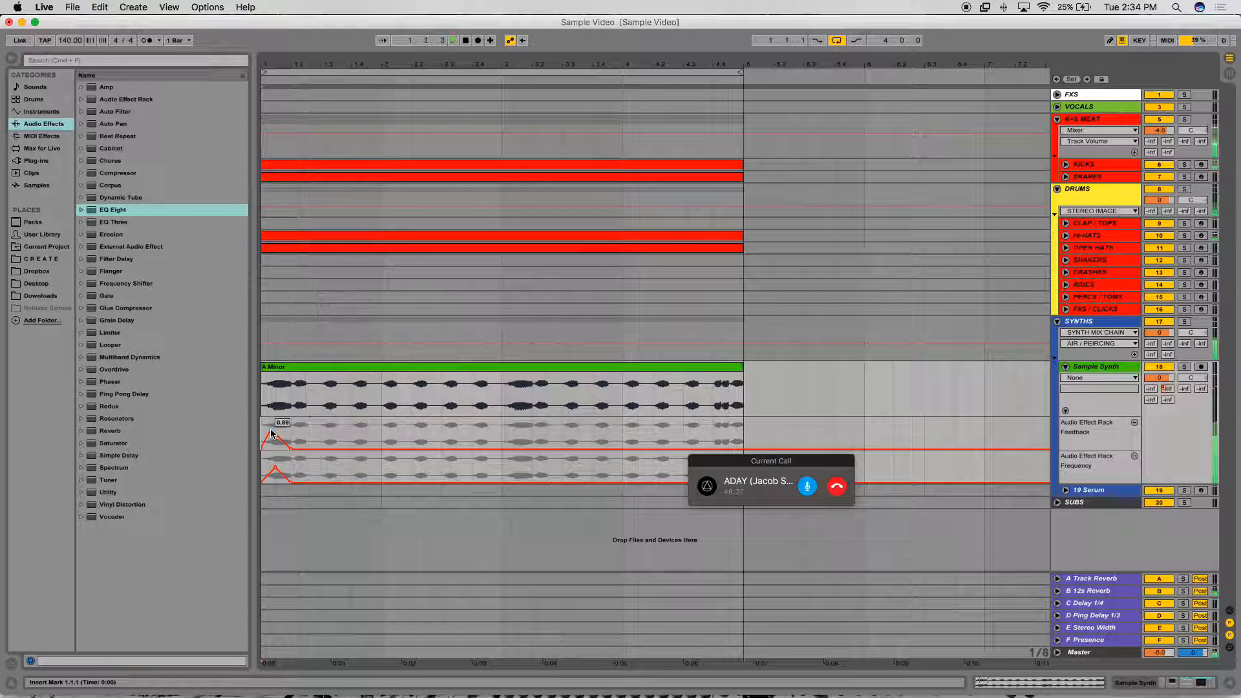
{"action": "key", "text": "space"}
{"action": "key", "text": "space"}
{"action": "key", "text": "space"}
- Change the Frequency curve to a rise peaking at the first beat's end, pull the Feedback peak earlier, and audition repeatedly
{"action": "left_click_drag", "start_coordinate": [271, 431], "coordinate": [291, 463]}
{"action": "key", "text": "space"}
{"action": "key", "text": "space"}
{"action": "key", "text": "space"}
{"action": "key", "text": "space"}
{"action": "key", "text": "space"}
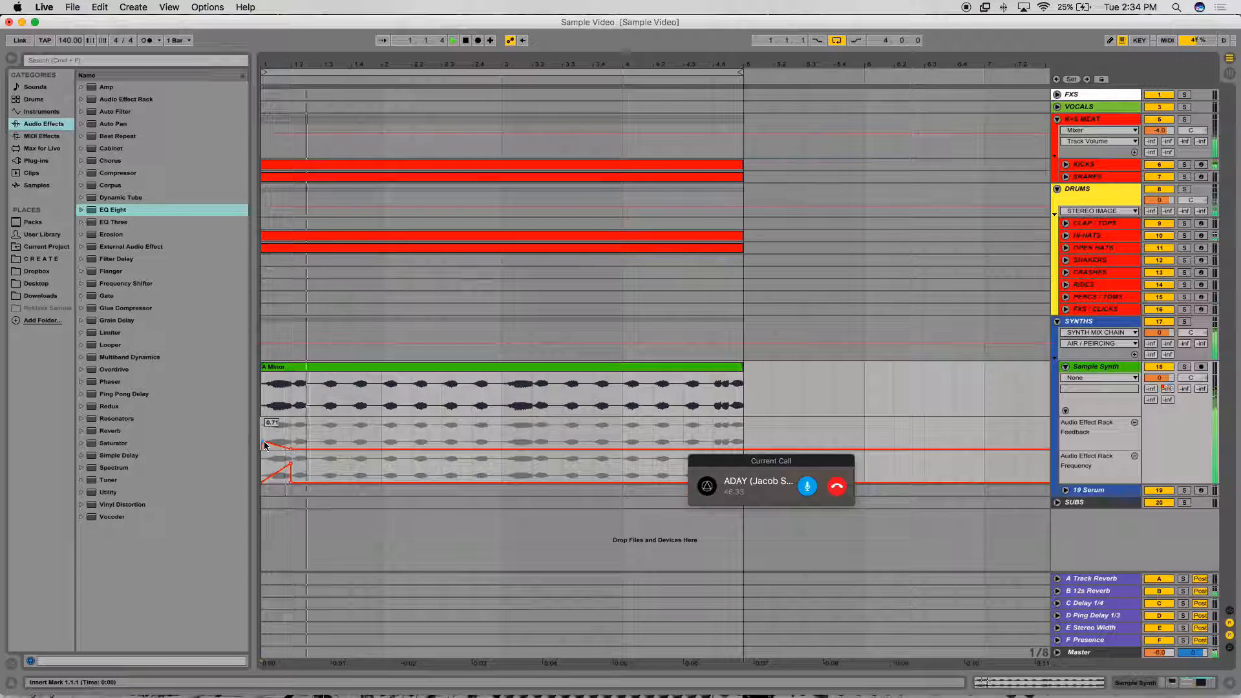
{"action": "key", "text": "space"}
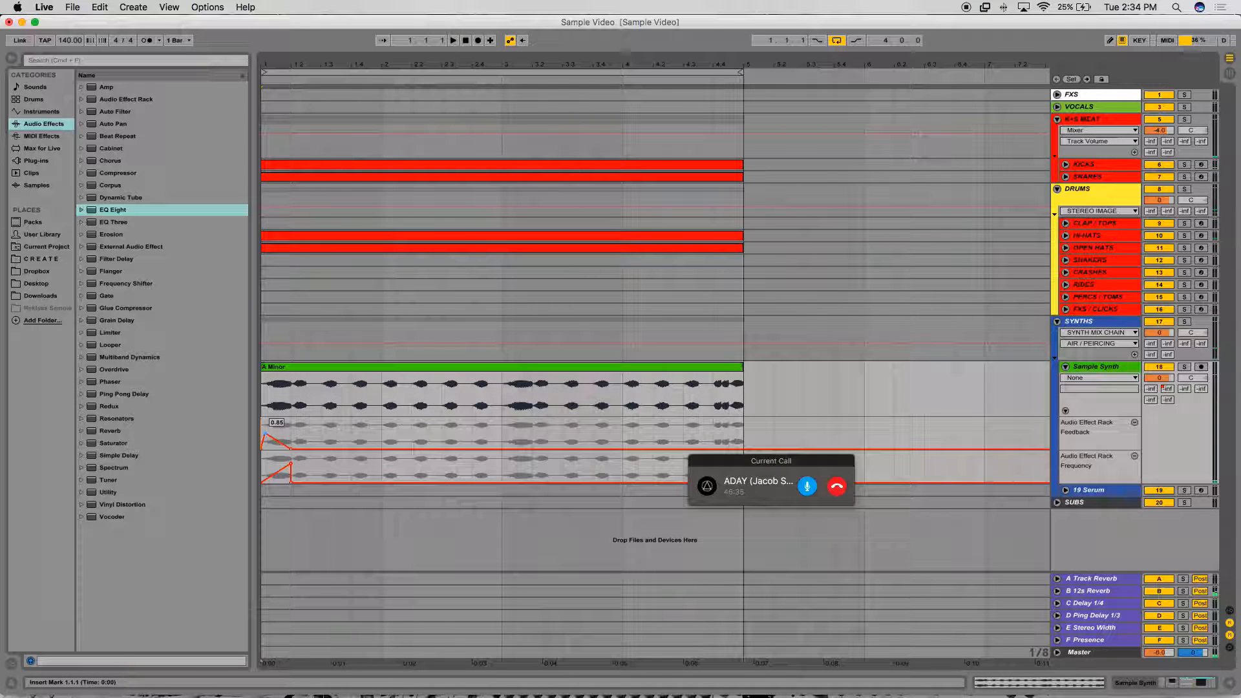
{"action": "key", "text": "space"}
- Move the Feedback peak to the first beat's end, audition it, and clear the automation from both lanes
{"action": "left_click_drag", "start_coordinate": [264, 434], "coordinate": [291, 434]}
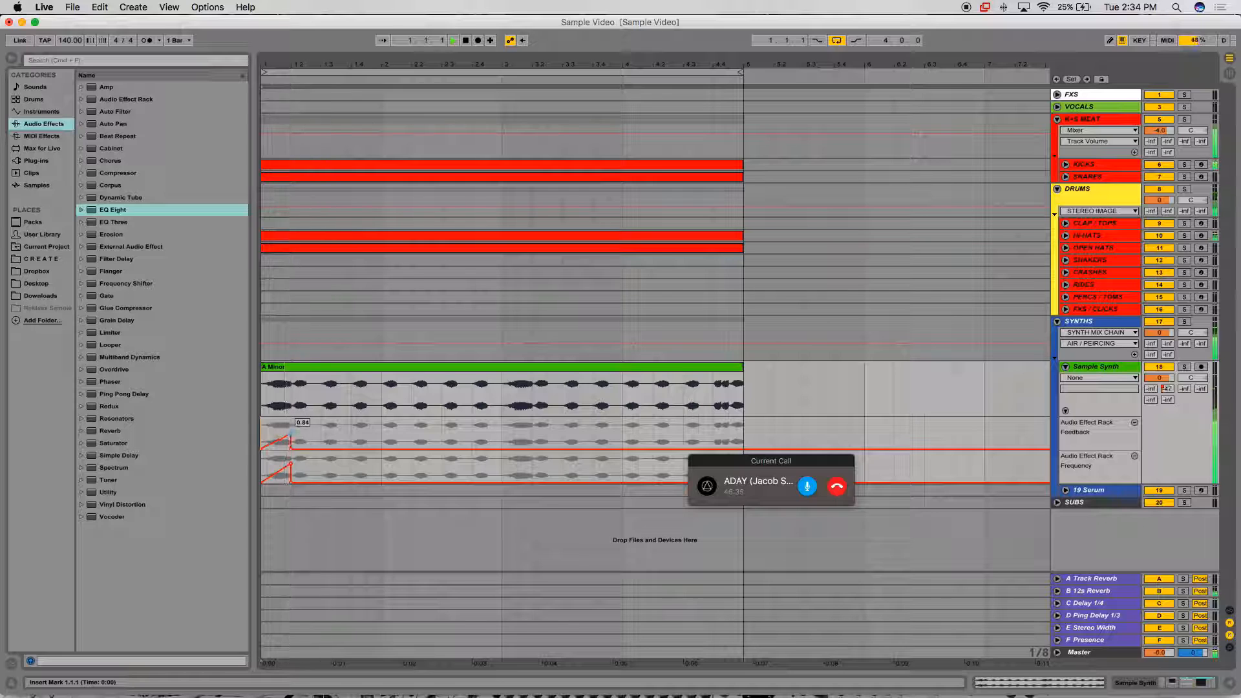
{"action": "key", "text": "space"}
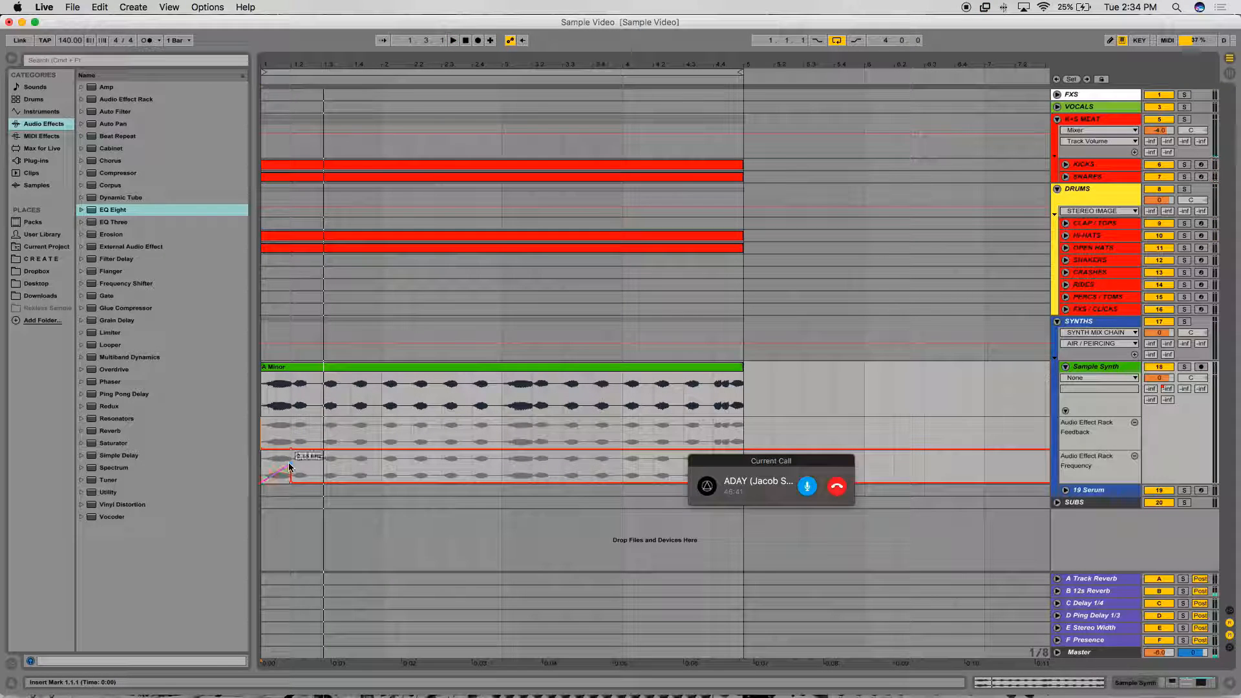
{"action": "key", "text": "XF86AudioRaiseVolume"}
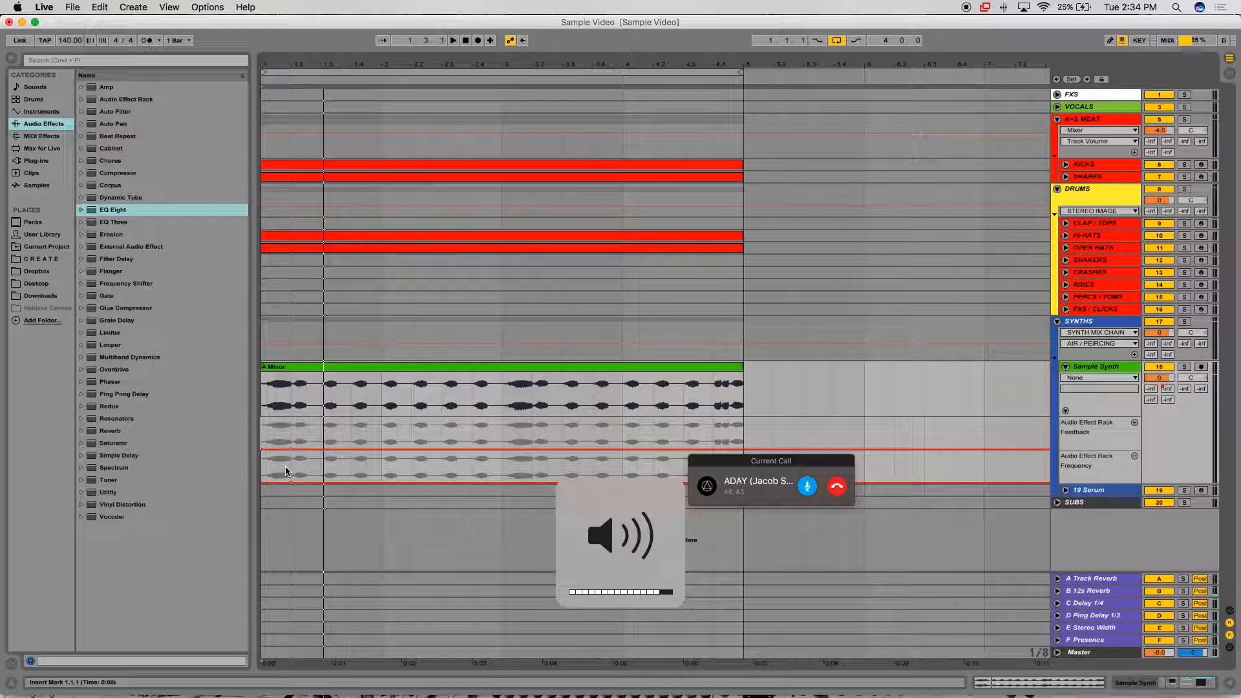
- Draw a rising Frequency automation ramp between 1.3.1 and 1.3.3 and audition it repeatedly
{"action": "left_click_drag", "start_coordinate": [331, 477], "coordinate": [333, 480]}
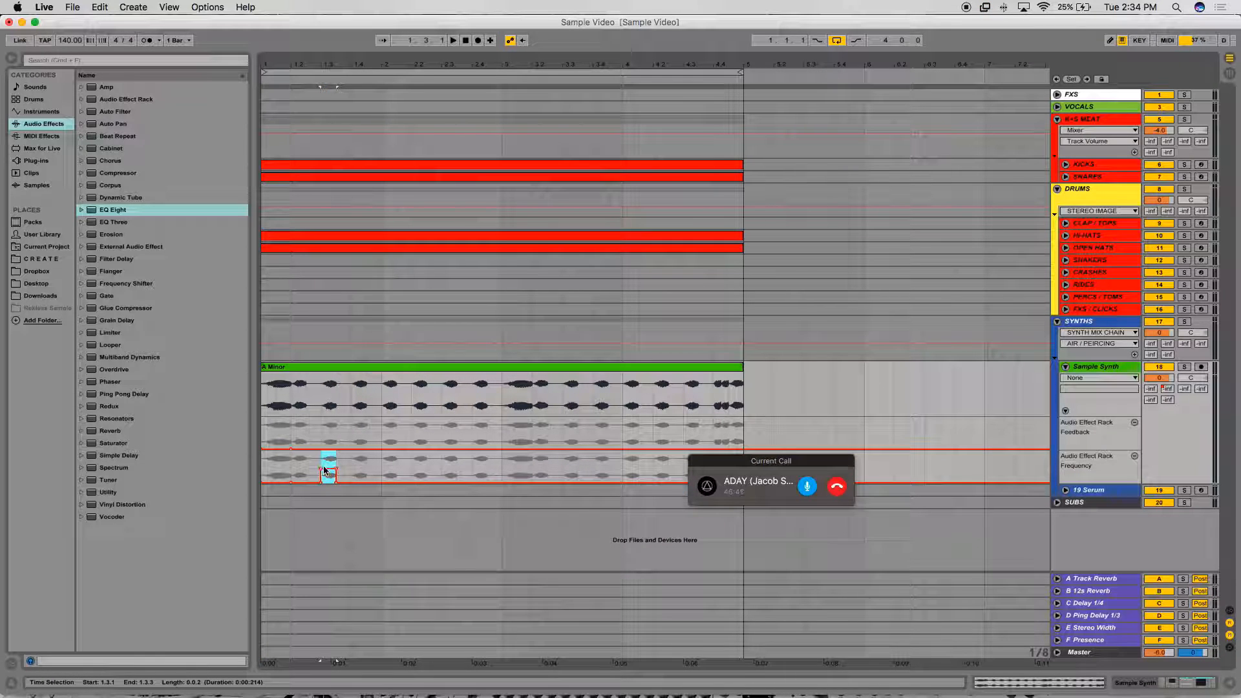
{"action": "key", "text": "space"}
{"action": "mouse_move", "coordinate": [321, 468]}
{"action": "left_mouse_down"}
{"action": "mouse_move", "coordinate": [321, 482]}
{"action": "mouse_move", "coordinate": [336, 482]}
{"action": "mouse_move", "coordinate": [322, 454]}
{"action": "mouse_move", "coordinate": [321, 482]}
{"action": "mouse_move", "coordinate": [336, 479]}
{"action": "left_mouse_up"}
{"action": "key", "text": "space"}
{"action": "key", "text": "space"}
{"action": "key", "text": "space"}
{"action": "key", "text": "space"}
{"action": "key", "text": "space"}
{"action": "key", "text": "space"}
{"action": "key", "text": "space"}
{"action": "key", "text": "space"}
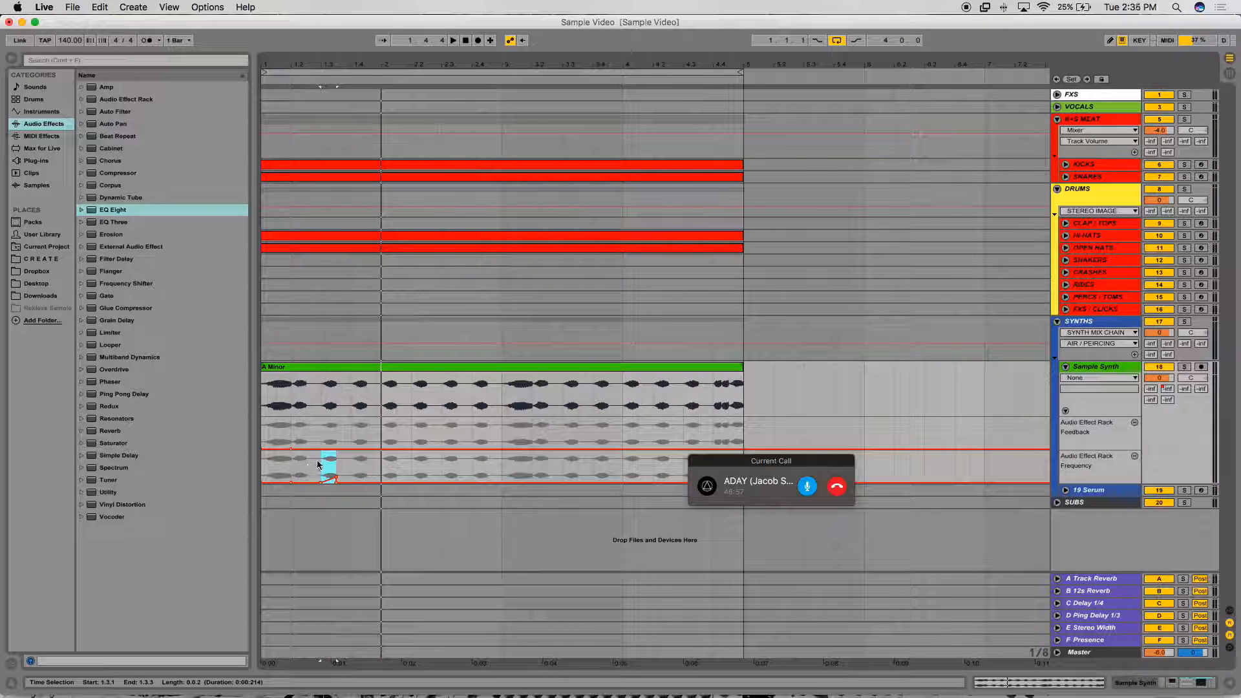
- Undo the Frequency automation drawn between 1.3.1 and 1.3.3
{"action": "key", "text": "super+z"}
{"action": "key", "text": "super+z"}
{"action": "key", "text": "super+z"}
{"action": "key", "text": "super+z"}
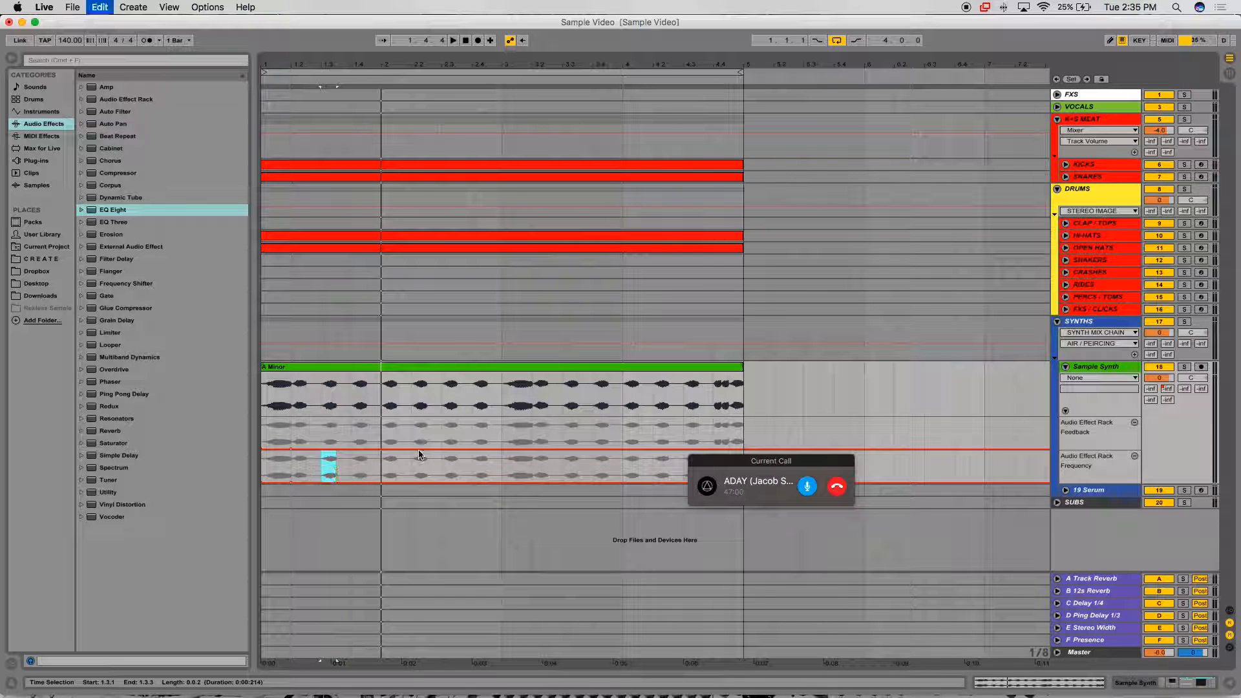
- Move the call window off the automation lanes, draw a falling Frequency ramp from 1.1.1 to 1.2.1, and play it
{"action": "left_click_drag", "start_coordinate": [704, 460], "coordinate": [703, 539]}
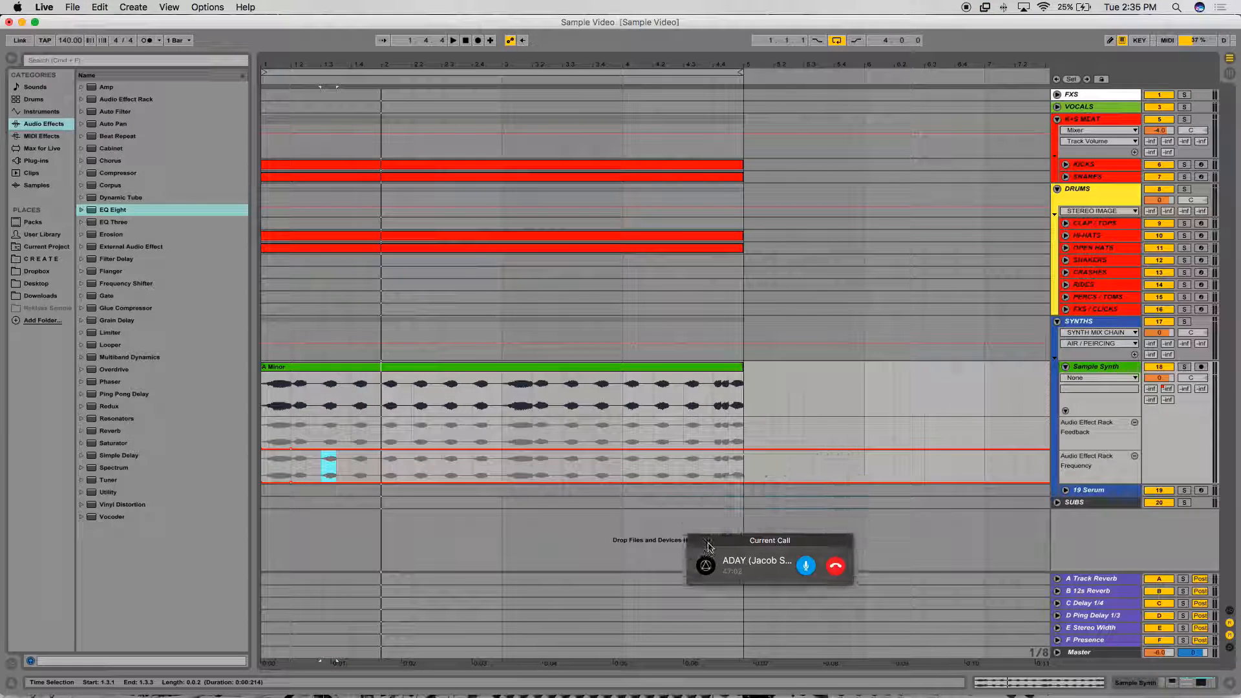
{"action": "mouse_move", "coordinate": [280, 491]}
{"action": "left_mouse_down"}
{"action": "mouse_move", "coordinate": [268, 489]}
{"action": "mouse_move", "coordinate": [281, 460]}
{"action": "mouse_move", "coordinate": [281, 483]}
{"action": "left_mouse_up"}
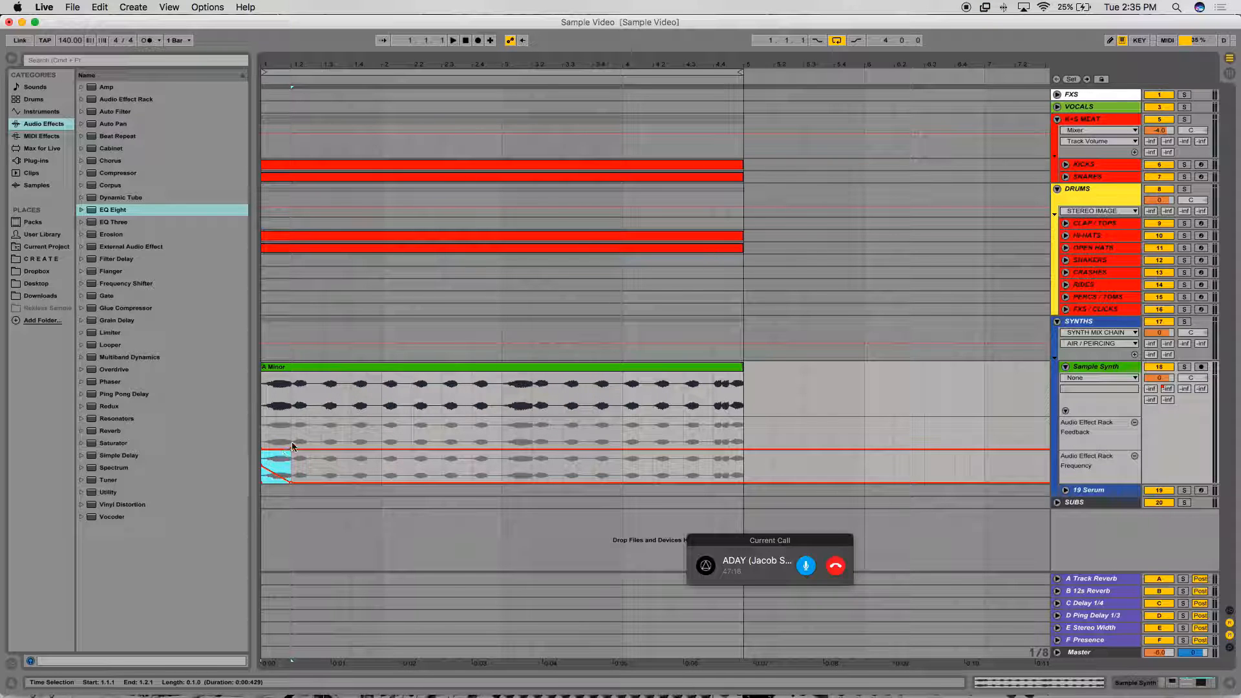
{"action": "key", "text": "space"}
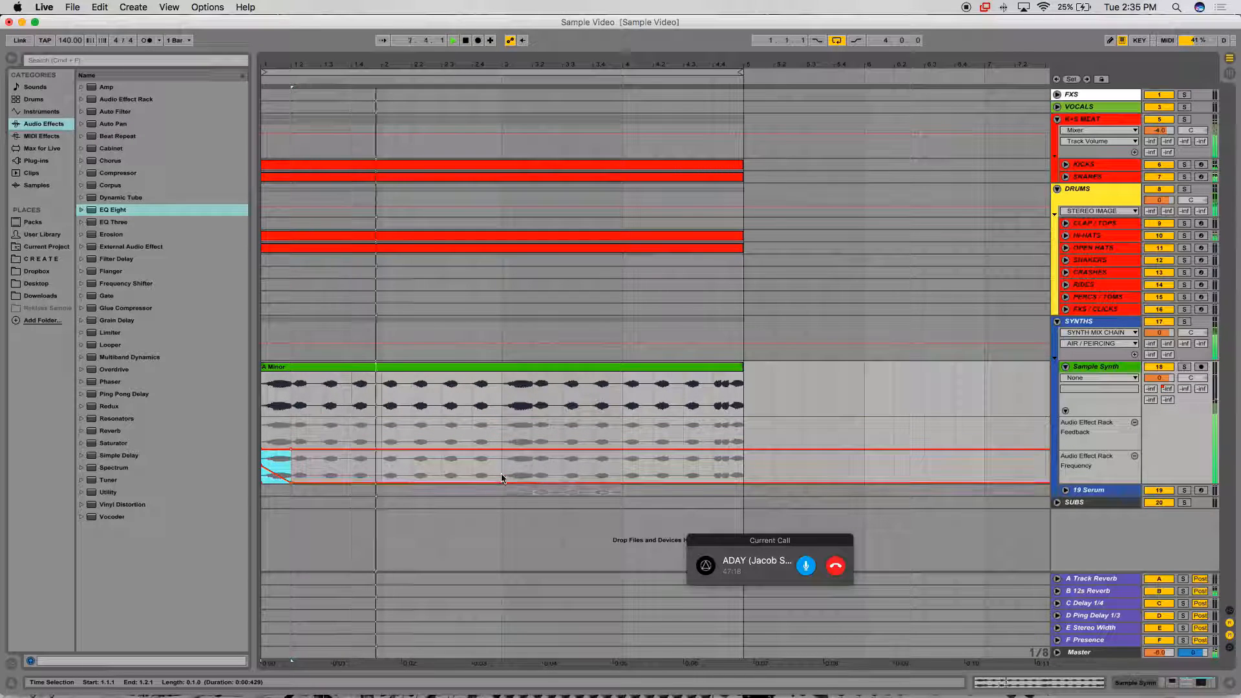
- Stop playback and draw a rising Frequency ramp from 1.2.1 to 1.2.3 that drops back at its end
{"action": "left_click_drag", "start_coordinate": [502, 477], "coordinate": [228, 484]}
{"action": "key", "text": "space"}
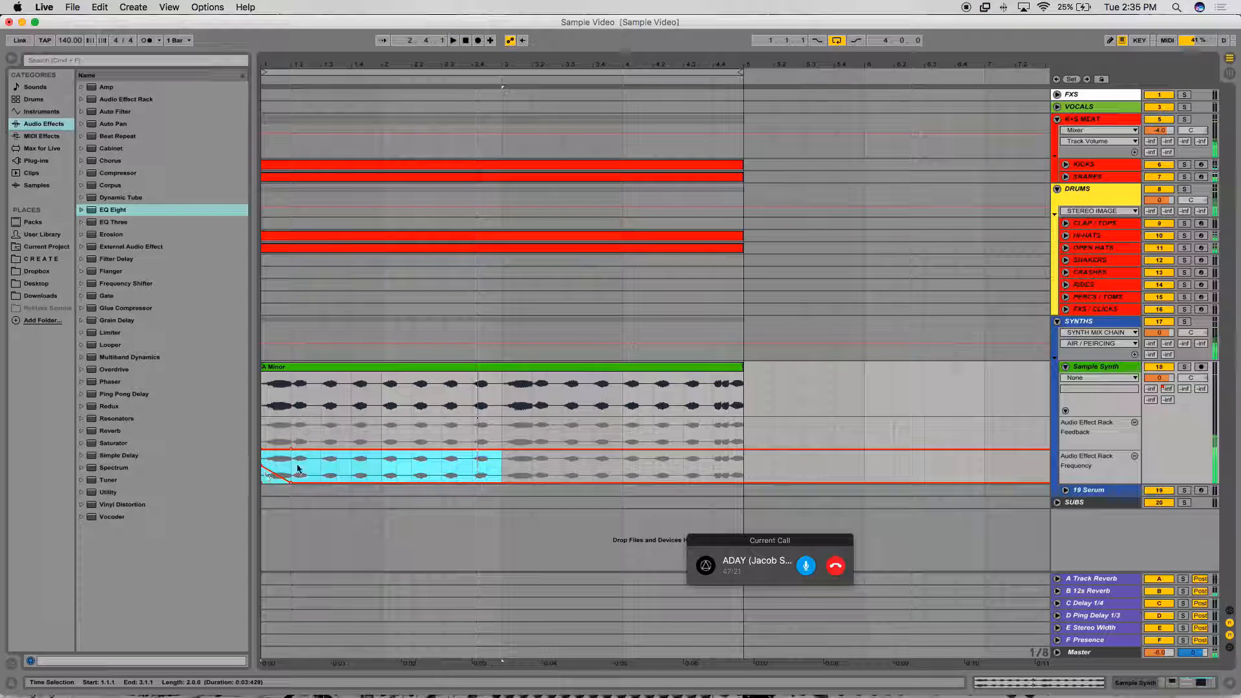
{"action": "left_click", "coordinate": [312, 464]}
{"action": "left_click", "coordinate": [301, 476]}
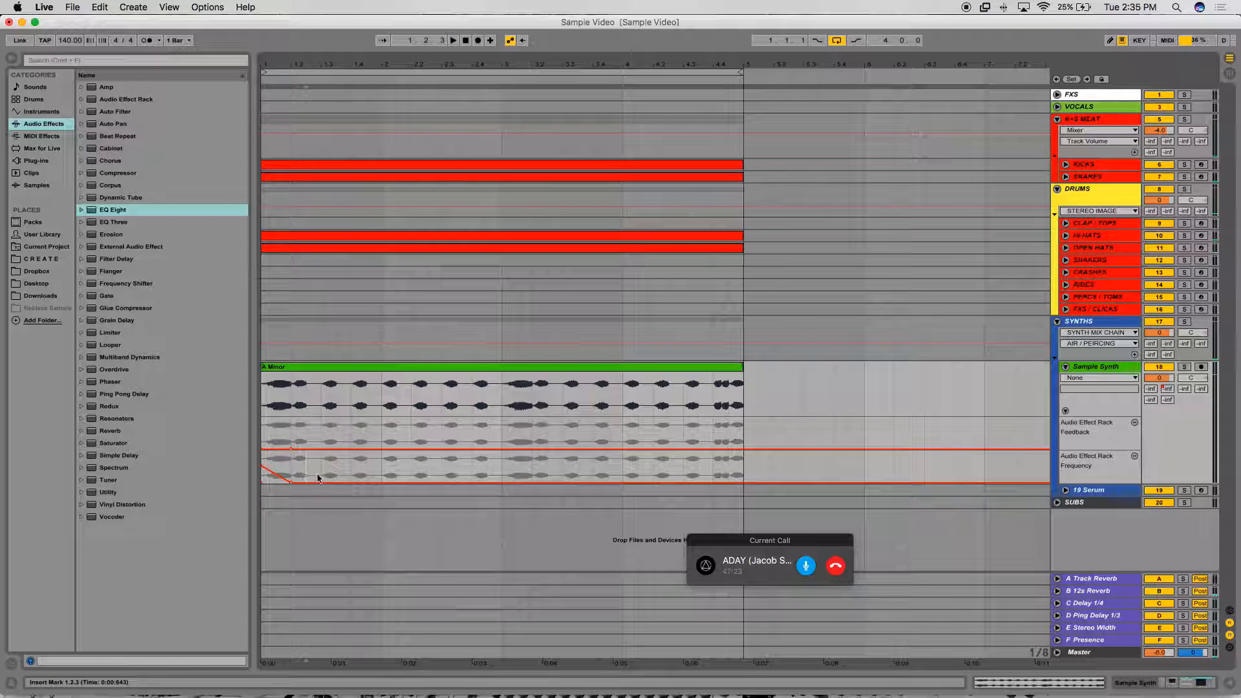
{"action": "left_click_drag", "start_coordinate": [293, 477], "coordinate": [301, 471]}
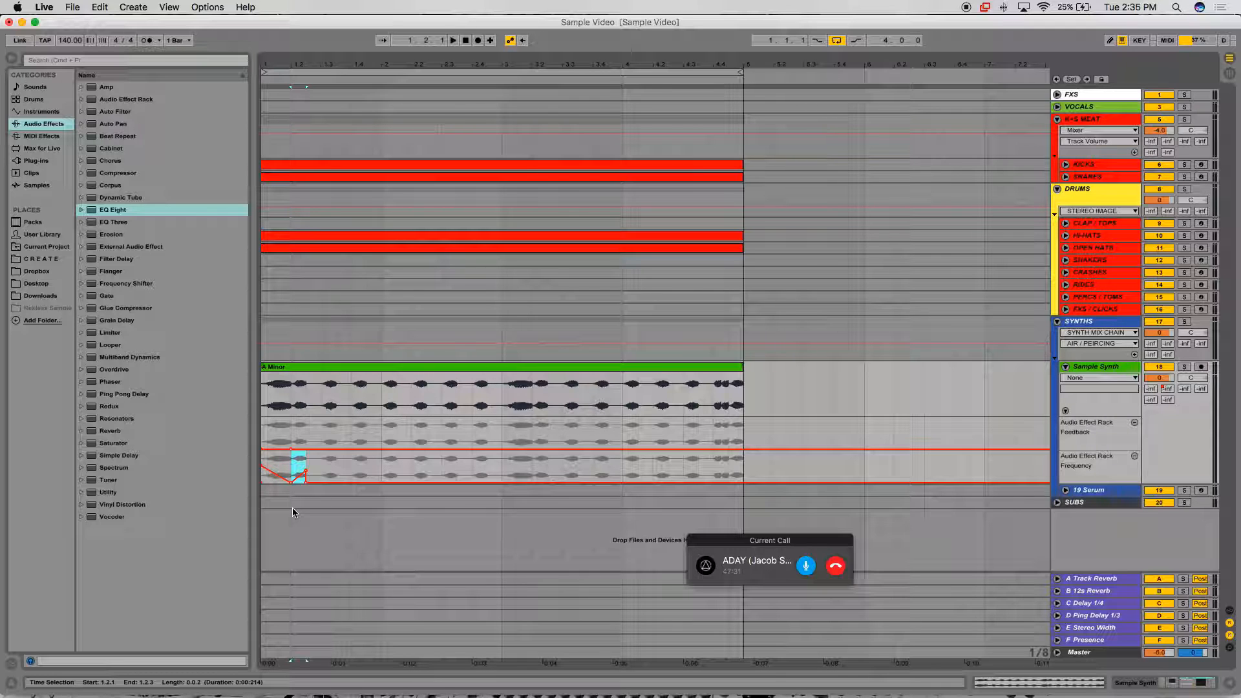
- Duplicate the one-beat Frequency shape at 1.2.1–1.3.1 six times so it repeats up to 3.1.1
{"action": "left_click_drag", "start_coordinate": [294, 464], "coordinate": [320, 462]}
{"action": "key", "text": "super+d"}
{"action": "key", "text": "super+d"}
{"action": "key", "text": "super+d"}
{"action": "key", "text": "super+d"}
{"action": "key", "text": "super+d"}
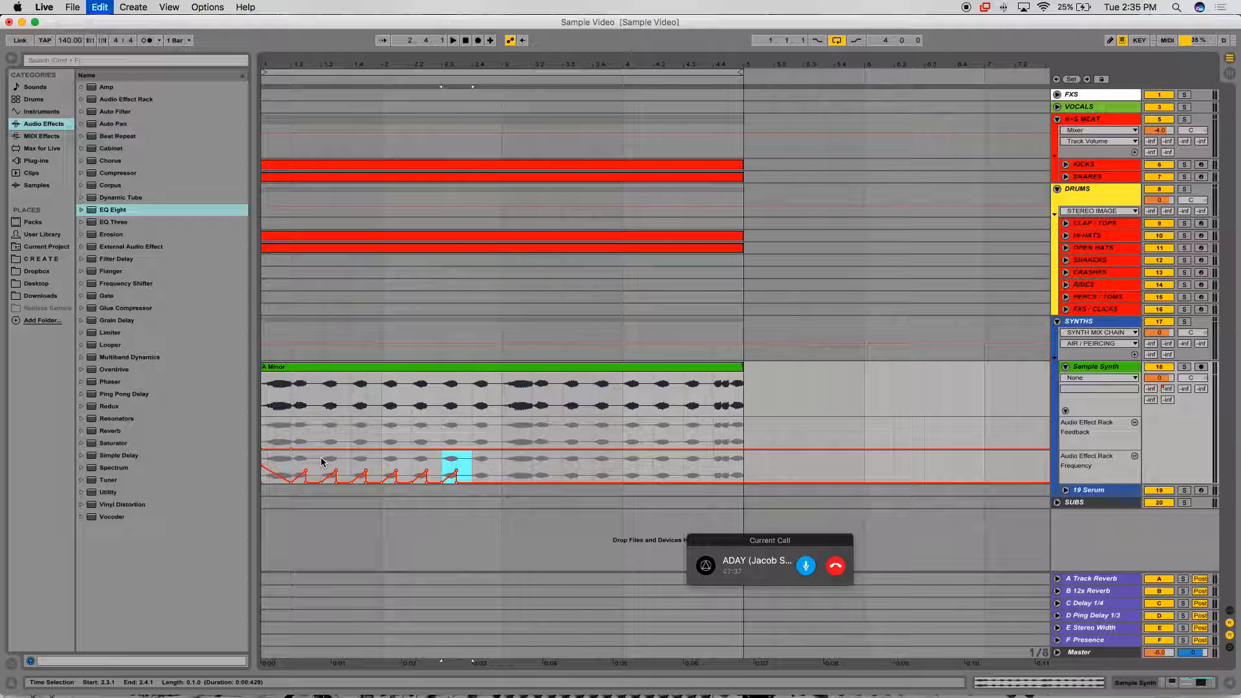
{"action": "key", "text": "super+d"}
- Duplicate the Frequency automation from 1.1.1–3.1.1 into the following two bars, up to the clip's end
{"action": "left_click_drag", "start_coordinate": [505, 465], "coordinate": [262, 420]}
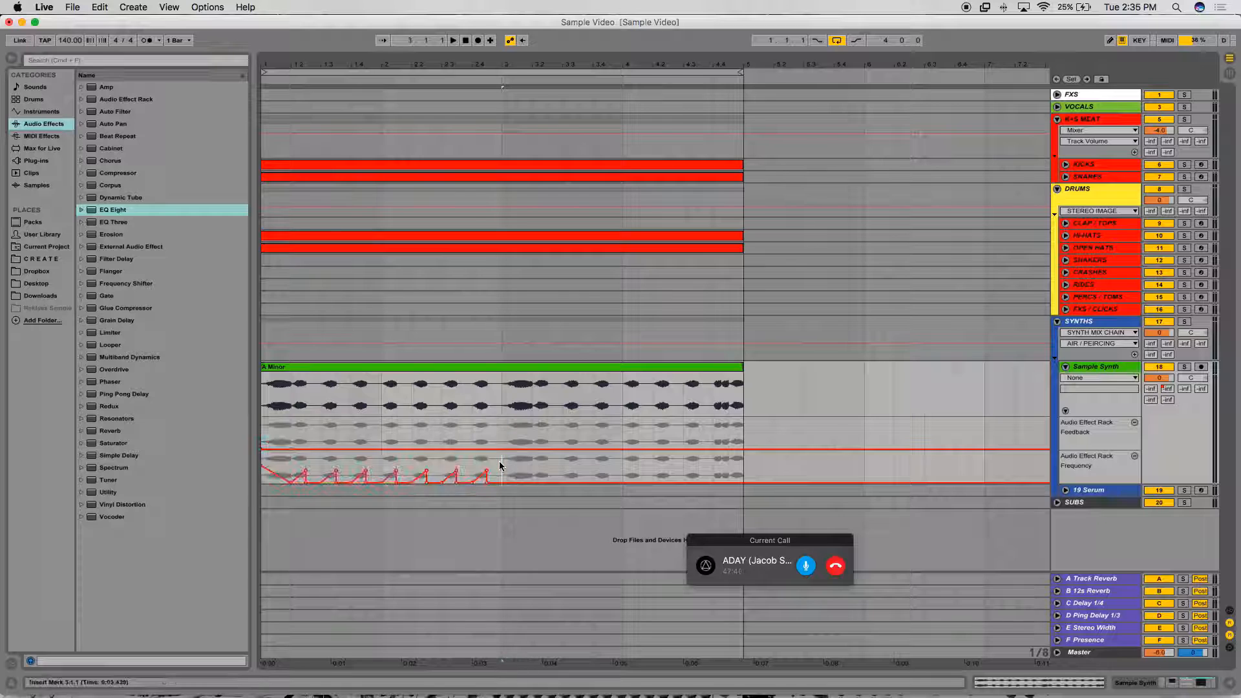
{"action": "left_click_drag", "start_coordinate": [499, 460], "coordinate": [264, 472]}
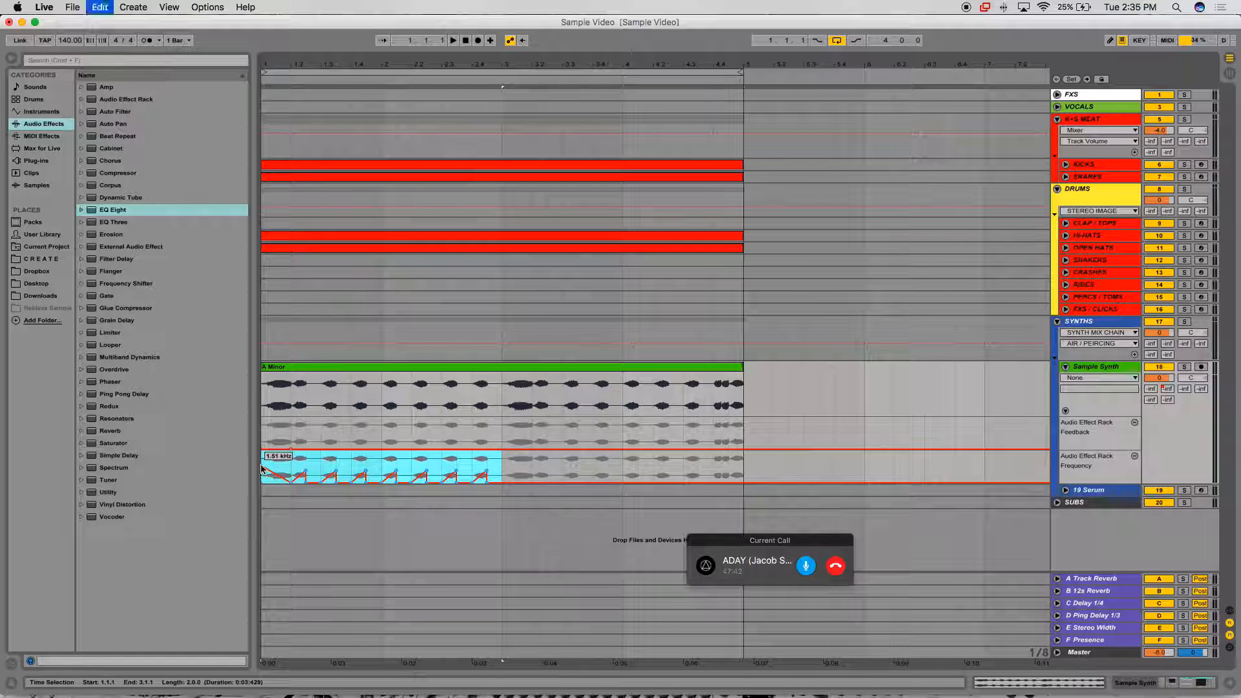
{"action": "key", "text": "super+d"}
{"action": "left_click", "coordinate": [709, 501]}
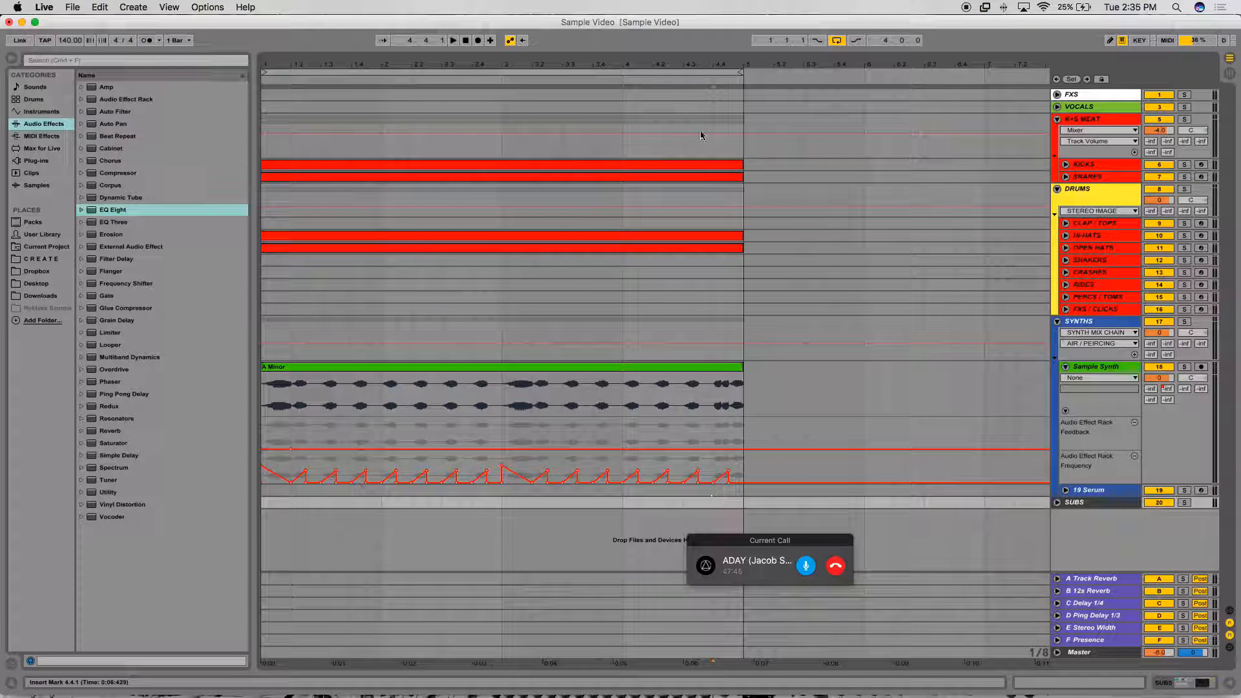
- Duplicate the short Frequency segment at 4.4.1–4.4.2 twice to make faster ramps up to 4.4.4
{"action": "left_click_drag", "start_coordinate": [730, 66], "coordinate": [737, 109]}
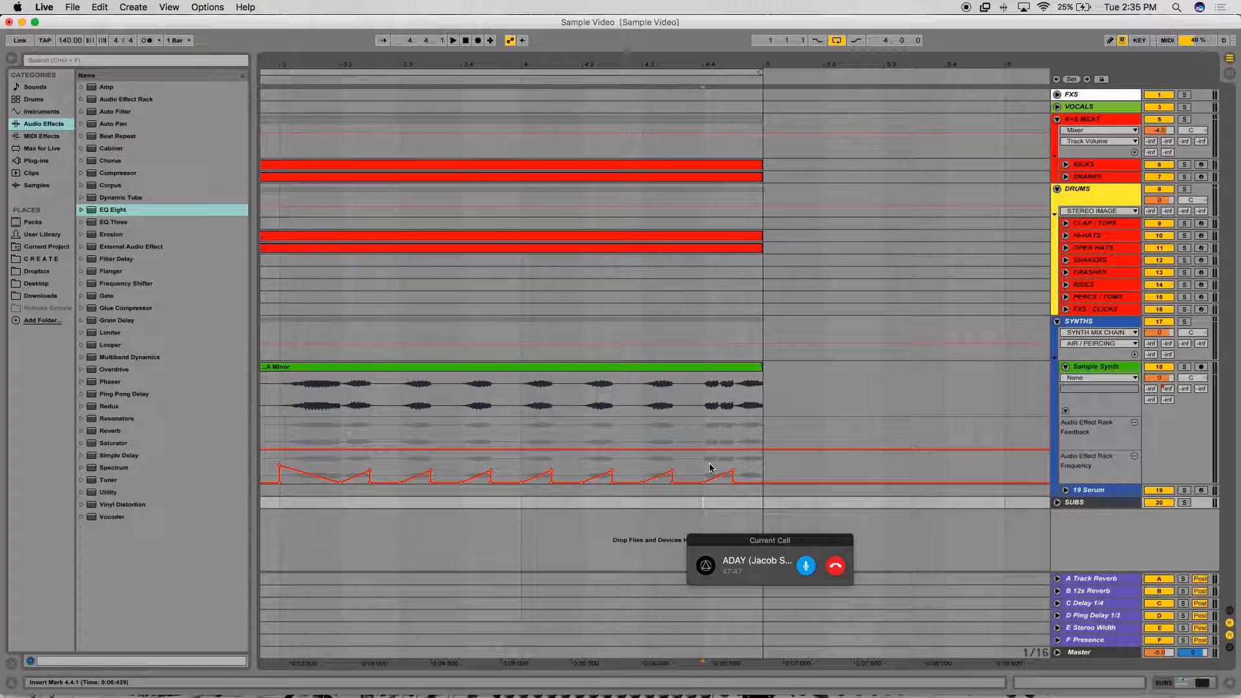
{"action": "left_click_drag", "start_coordinate": [708, 468], "coordinate": [717, 469]}
{"action": "key", "text": "super+d"}
{"action": "key", "text": "super+d"}
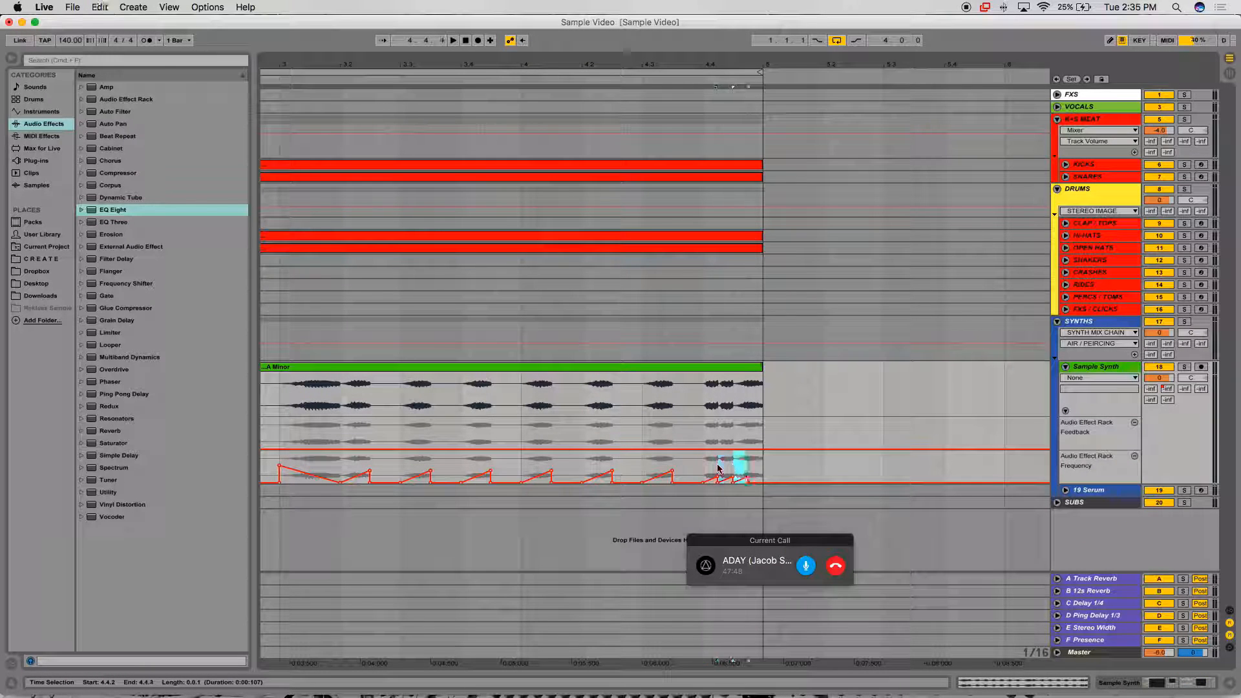
{"action": "left_click", "coordinate": [745, 481]}
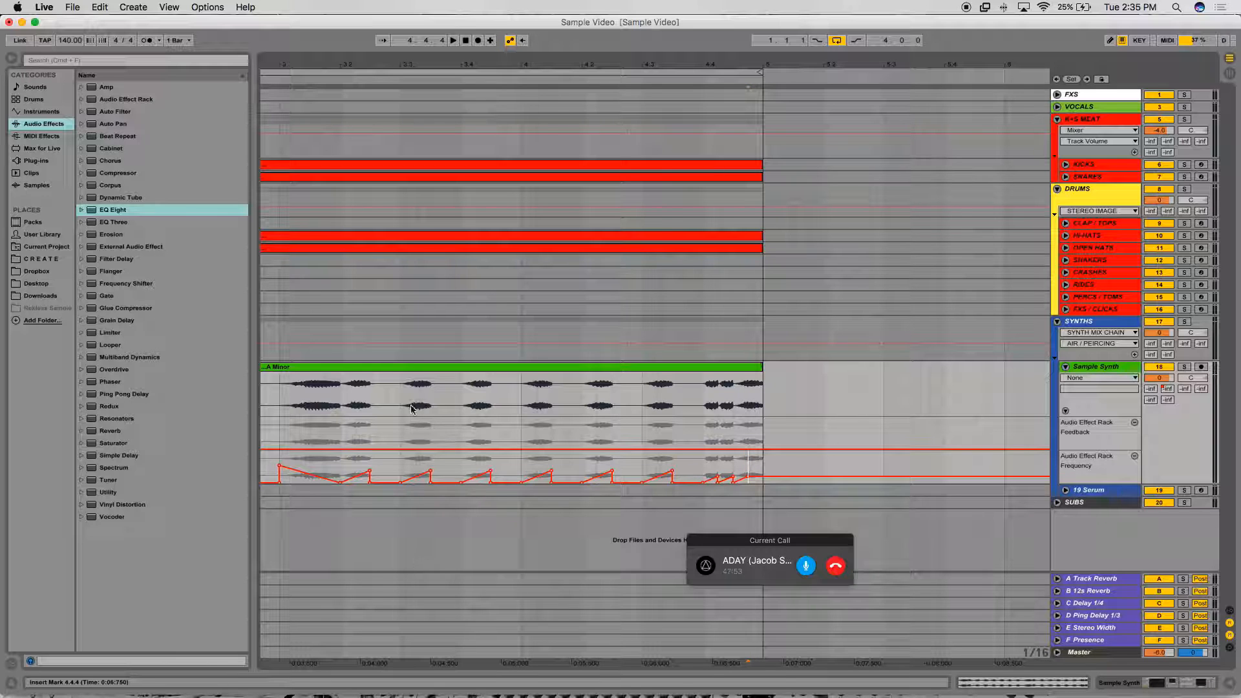
- Play the arrangement from 1.1.1 to audition the repeating Frequency automation
{"action": "left_click_drag", "start_coordinate": [447, 65], "coordinate": [447, 33]}
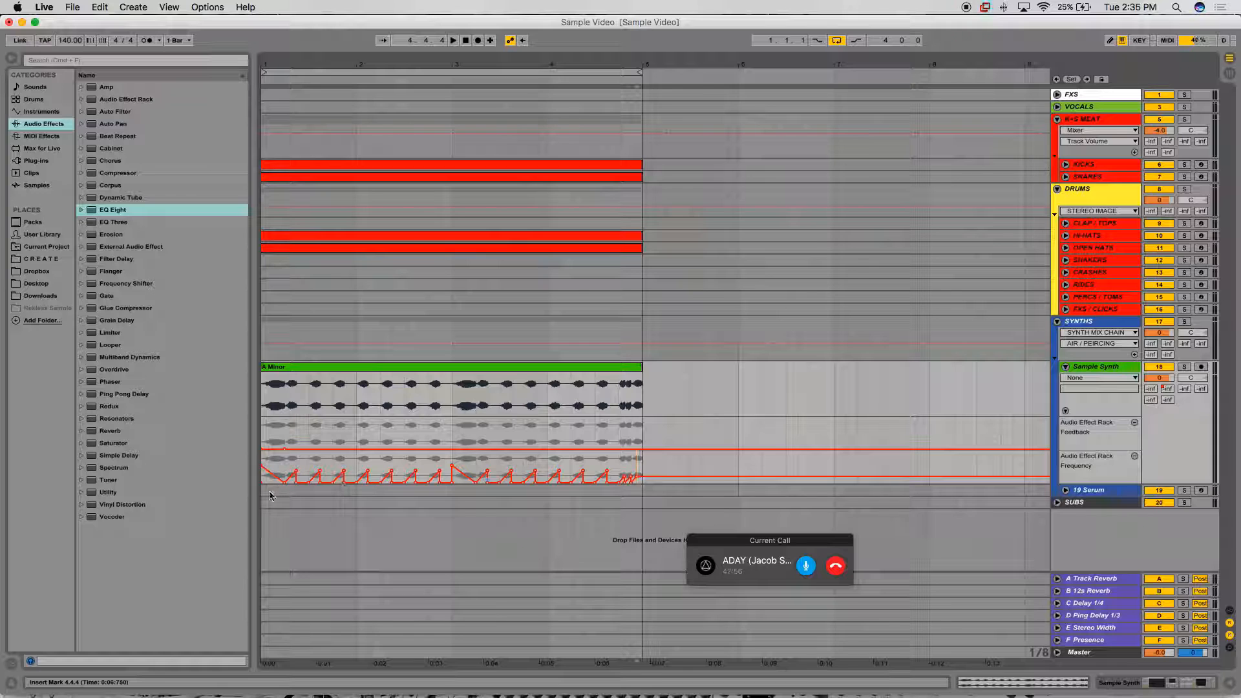
{"action": "left_click", "coordinate": [262, 504]}
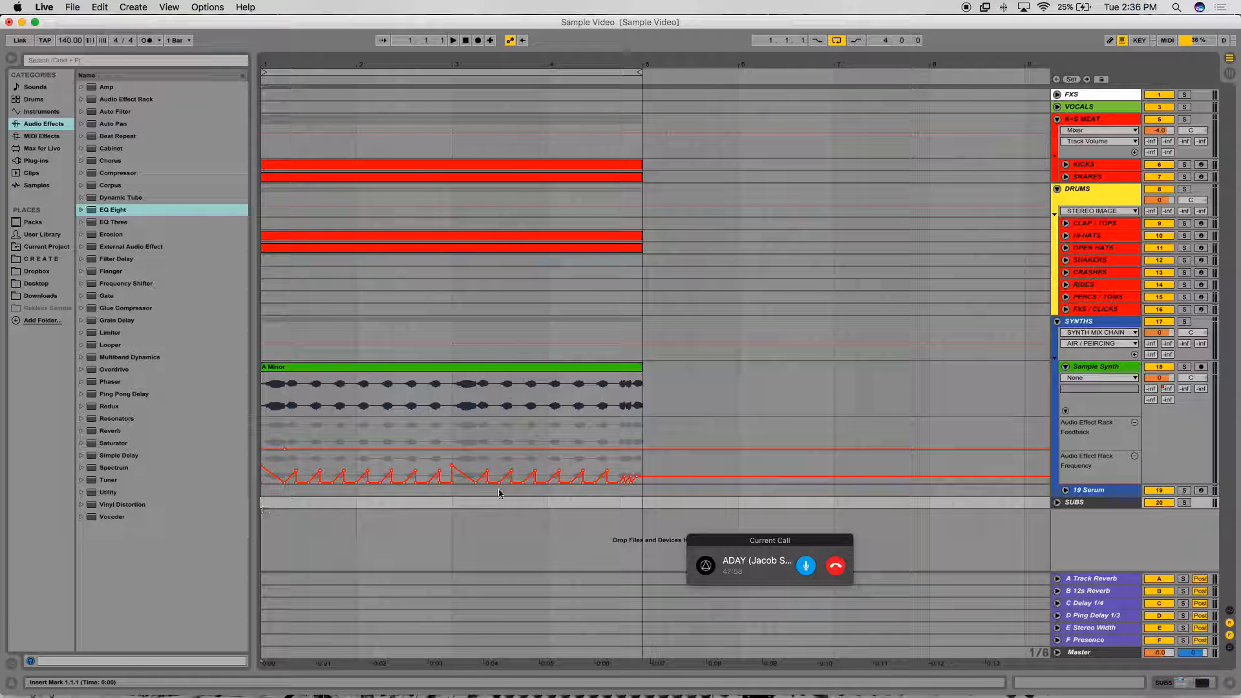
{"action": "key", "text": "space"}
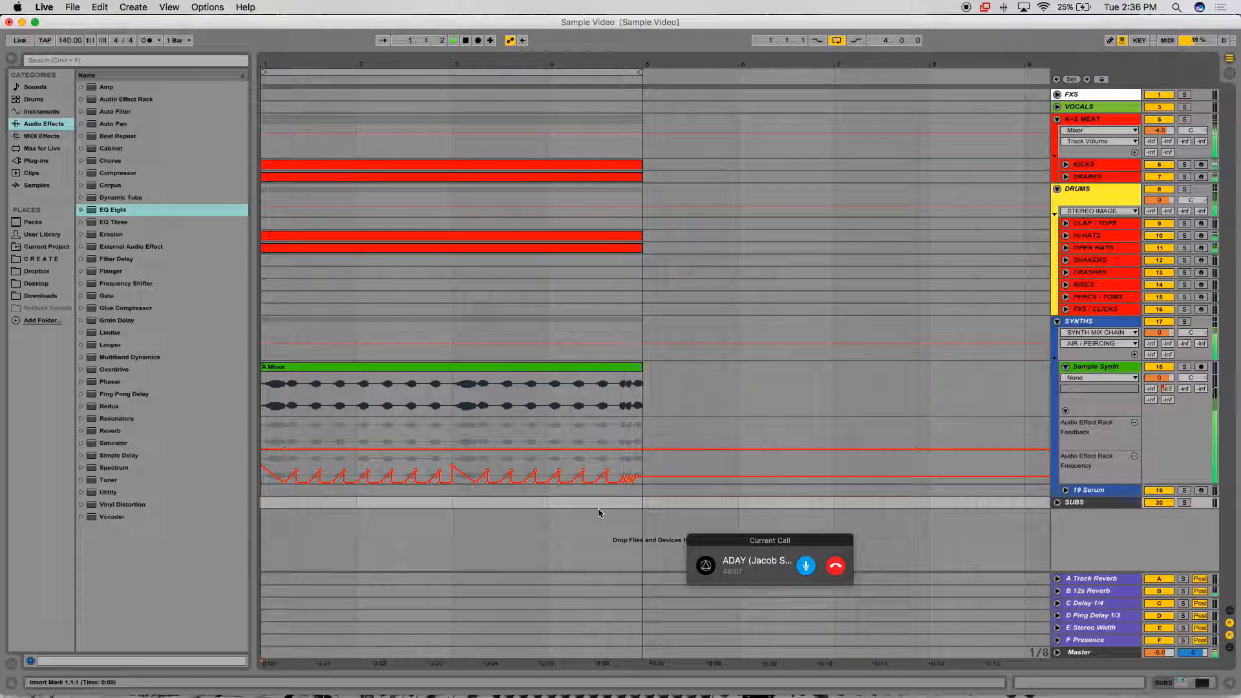
{"action": "key", "text": "space"}
- Reshape the last beat's Frequency automation into a high peak at 4.4.3 falling toward 5.1.1, and audition it from 4.4.1
{"action": "left_click", "coordinate": [623, 503]}
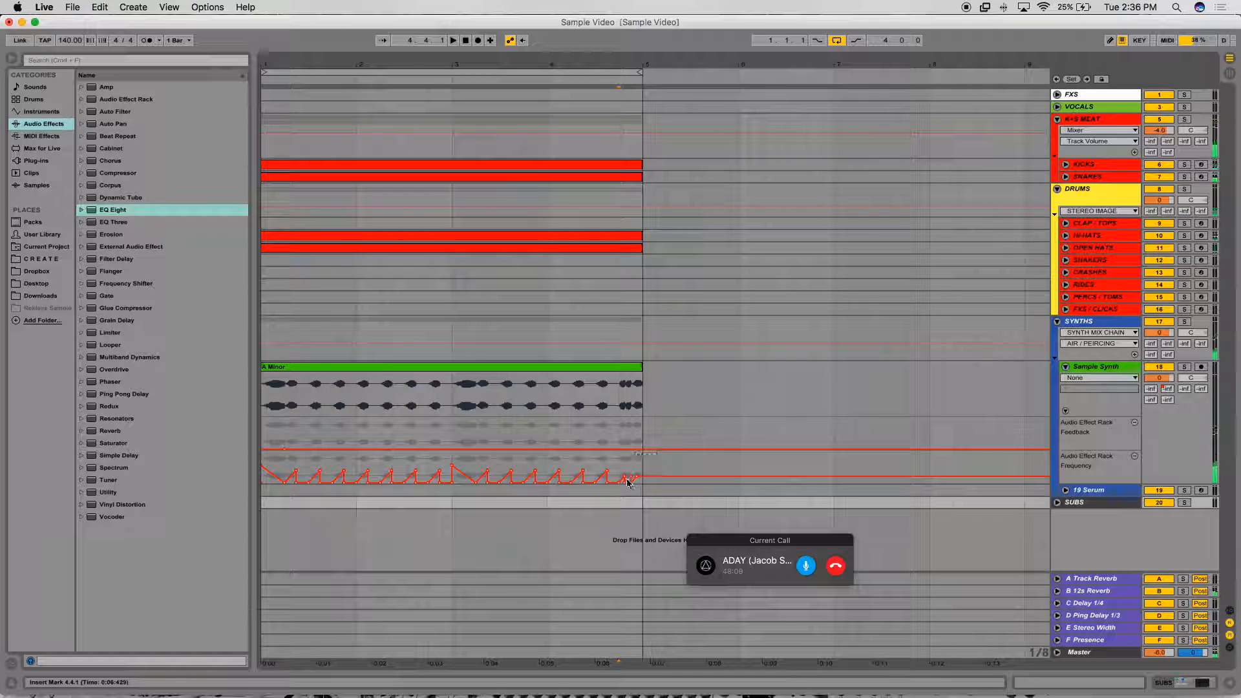
{"action": "left_click", "coordinate": [626, 481]}
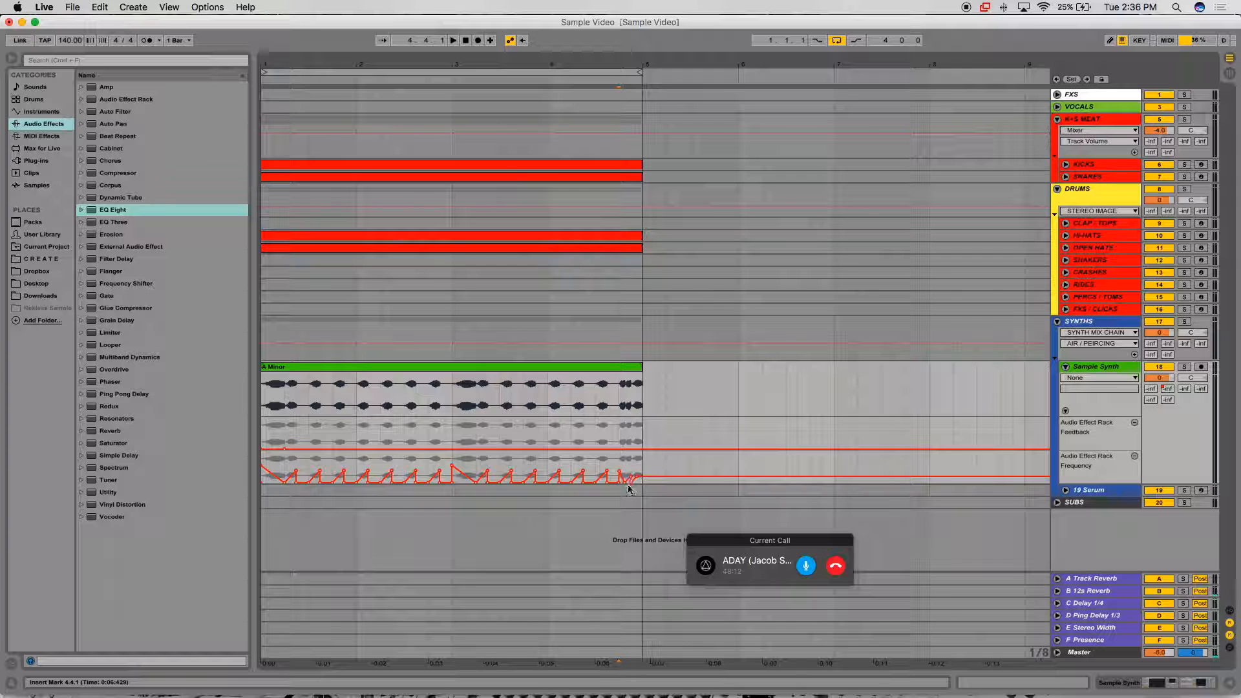
{"action": "left_click_drag", "start_coordinate": [631, 479], "coordinate": [639, 490]}
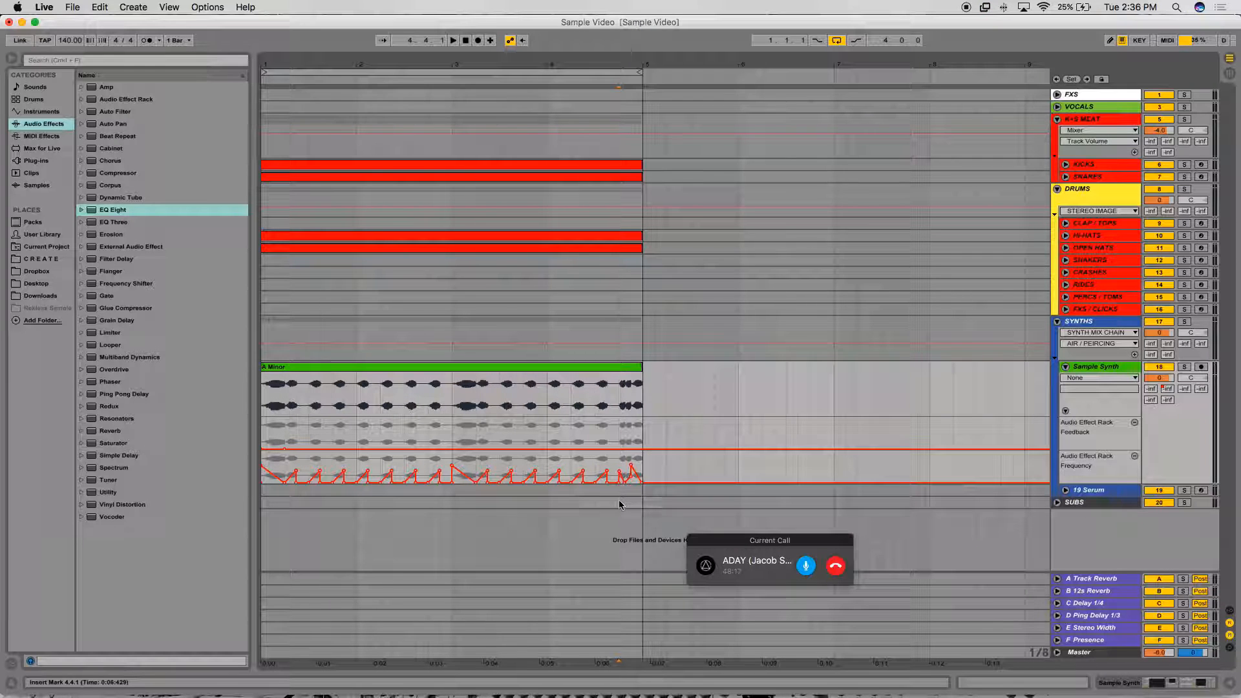
{"action": "left_click", "coordinate": [619, 501]}
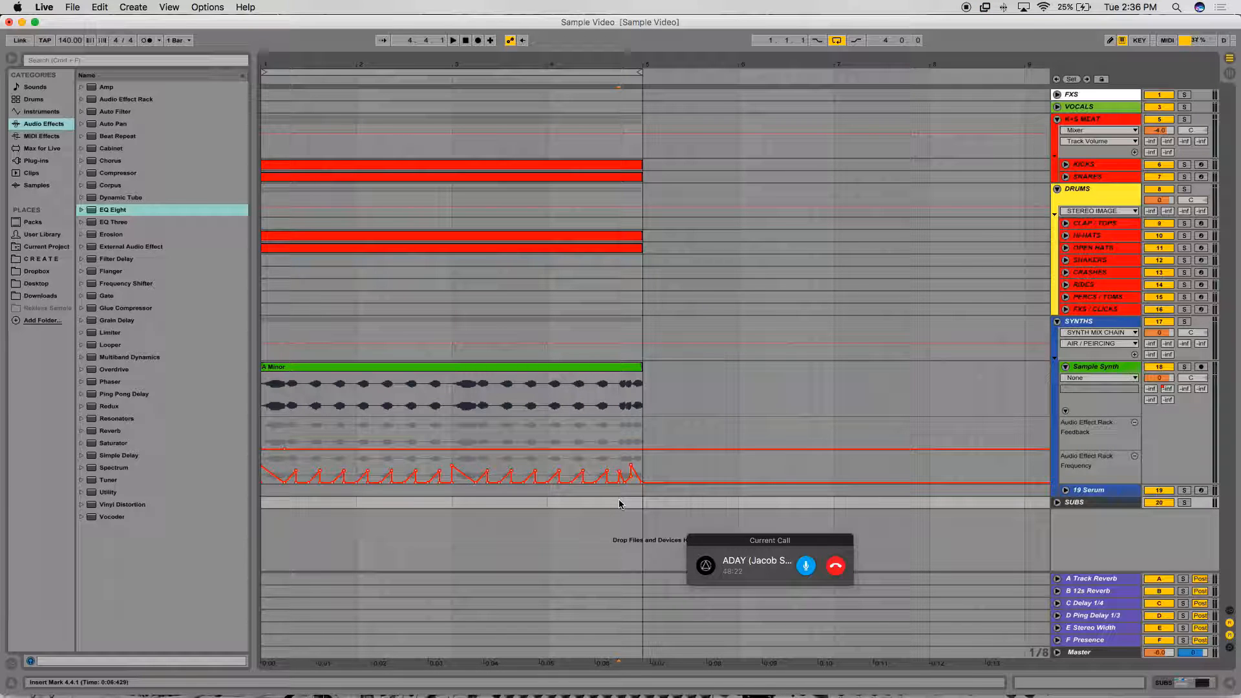
{"action": "key", "text": "space"}
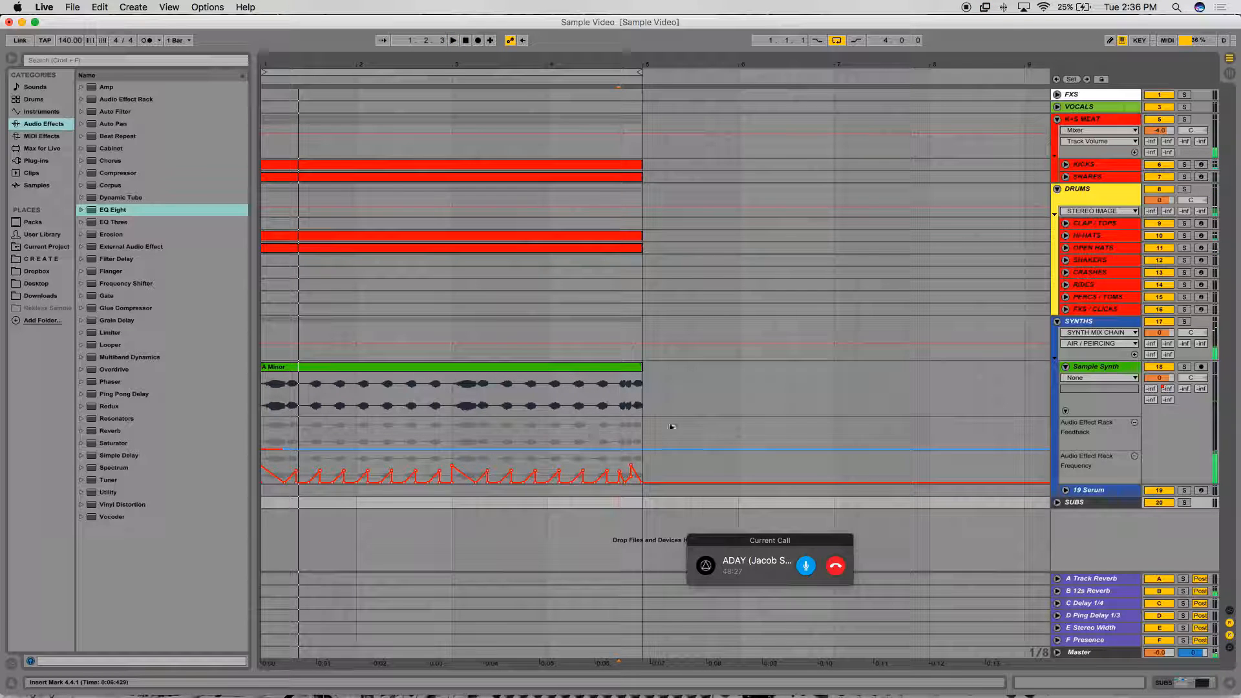
- Try a Feedback ramp rising to the clip's end and audition it from 3.1.1
{"action": "left_click_drag", "start_coordinate": [641, 448], "coordinate": [640, 428]}
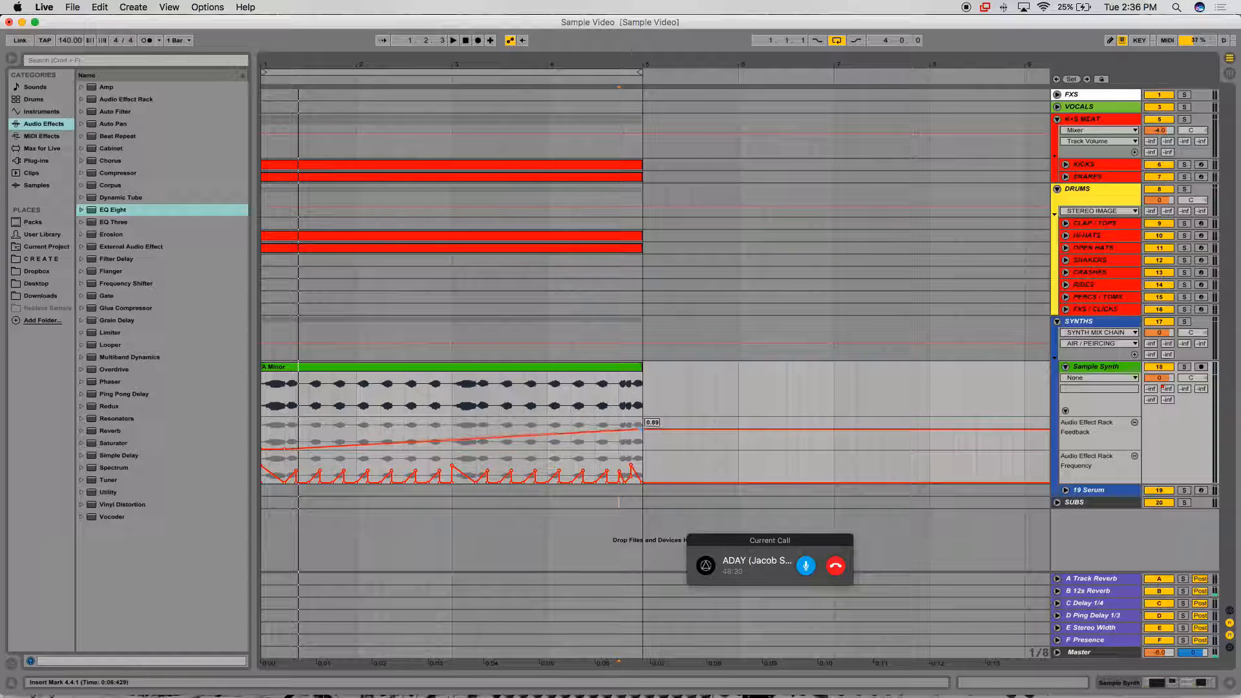
{"action": "left_click", "coordinate": [453, 450]}
{"action": "key", "text": "space"}
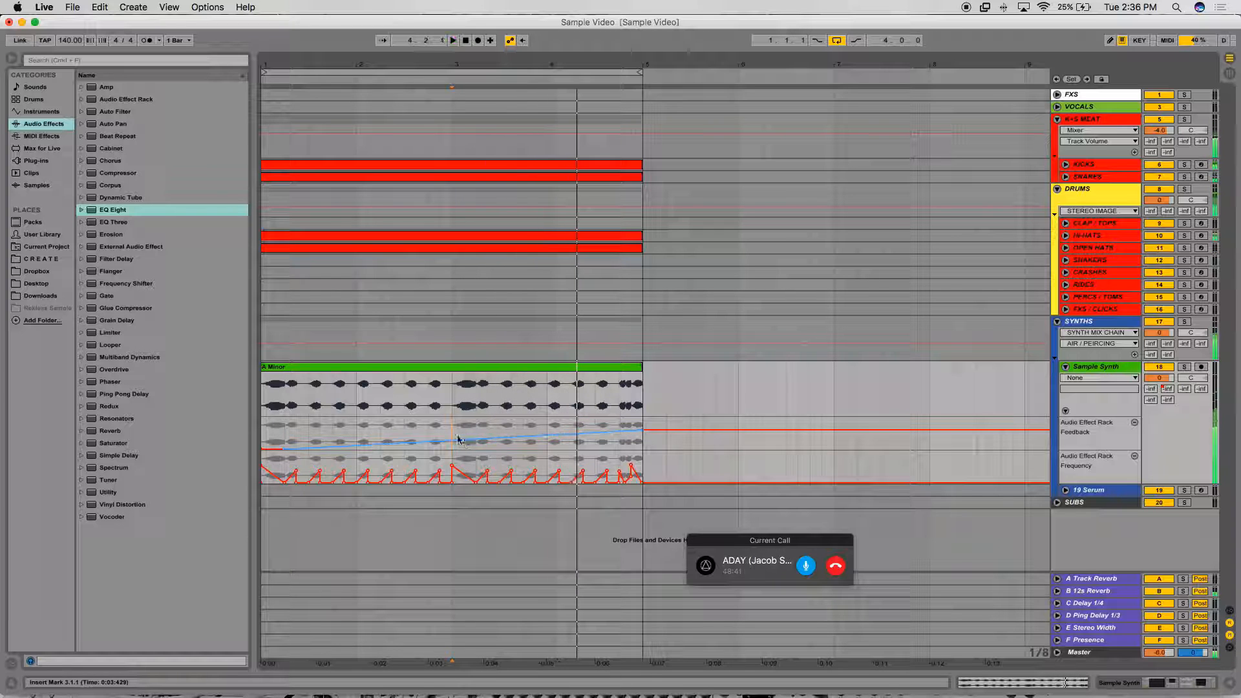
{"action": "left_click", "coordinate": [642, 431]}
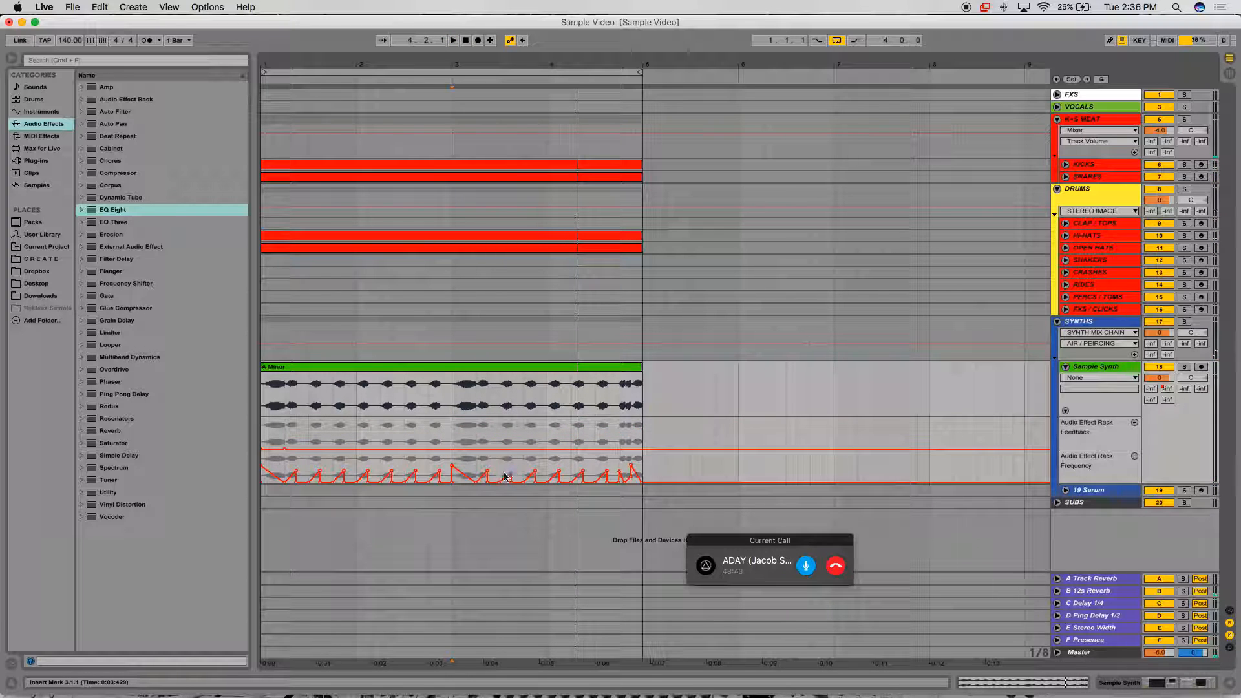
- Copy the Frequency automation from 1.1.1–5.1.1 into the Feedback lane at 1.1.1 and briefly play it
{"action": "left_click_drag", "start_coordinate": [640, 467], "coordinate": [261, 480]}
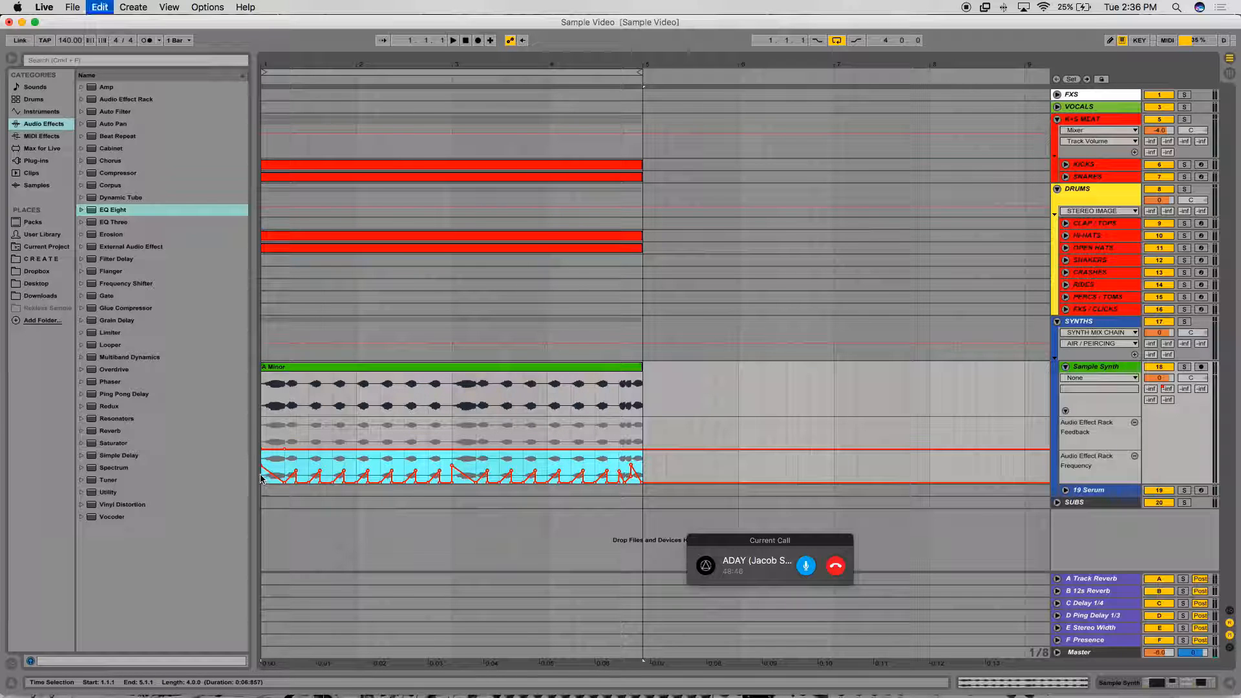
{"action": "left_click", "coordinate": [264, 436]}
{"action": "key", "text": "super+v"}
{"action": "key", "text": "space"}
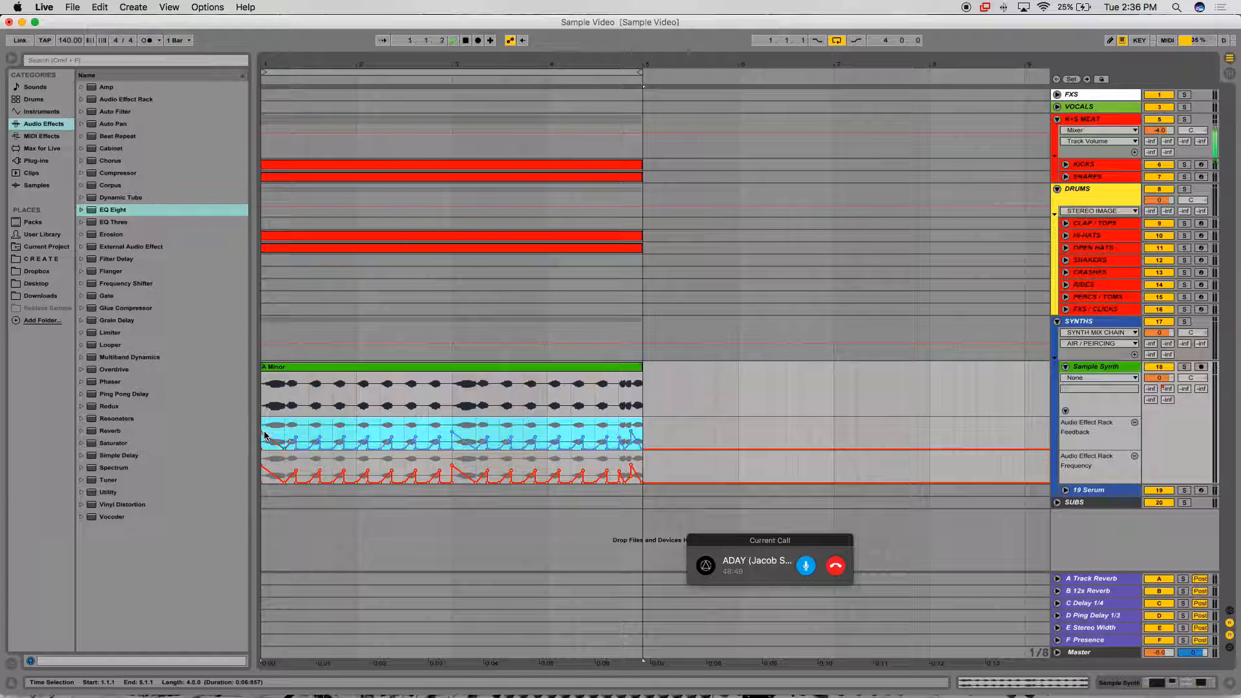
{"action": "key", "text": "space"}
- Raise the Feedback automation at 1.2.1 and duplicate the 1.2.1–1.4.1 pattern three times, up to 3.2.1
{"action": "left_click", "coordinate": [369, 465]}
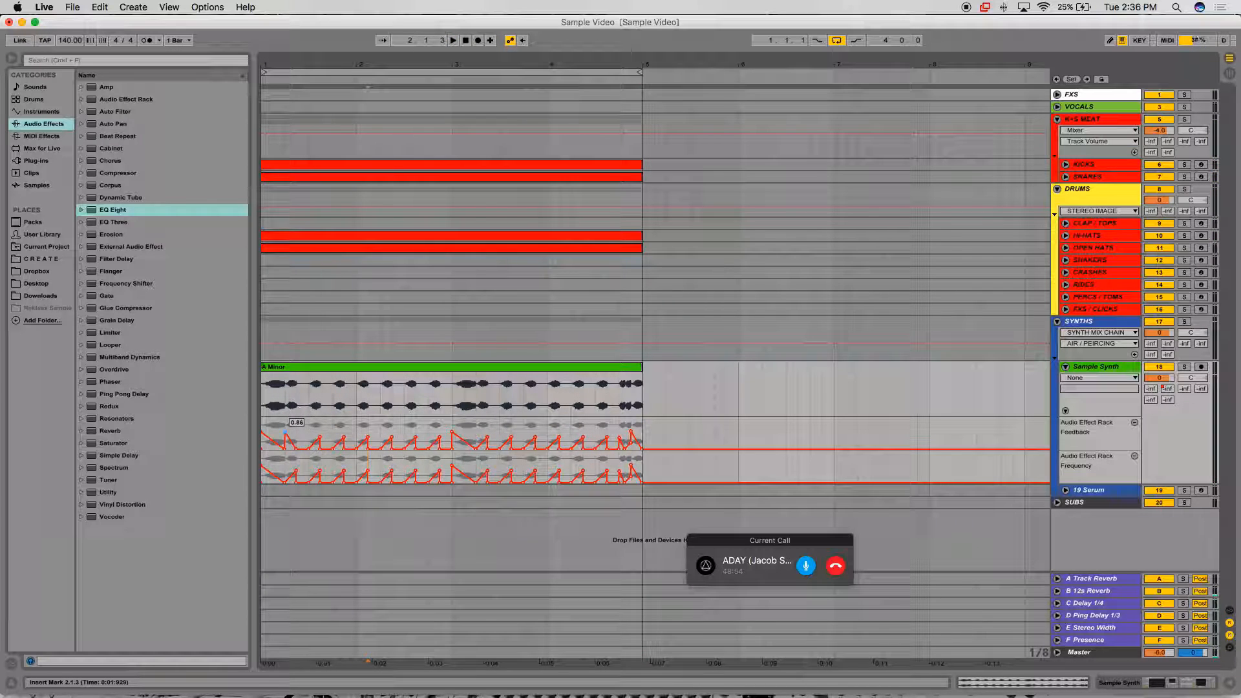
{"action": "left_click_drag", "start_coordinate": [331, 430], "coordinate": [283, 433]}
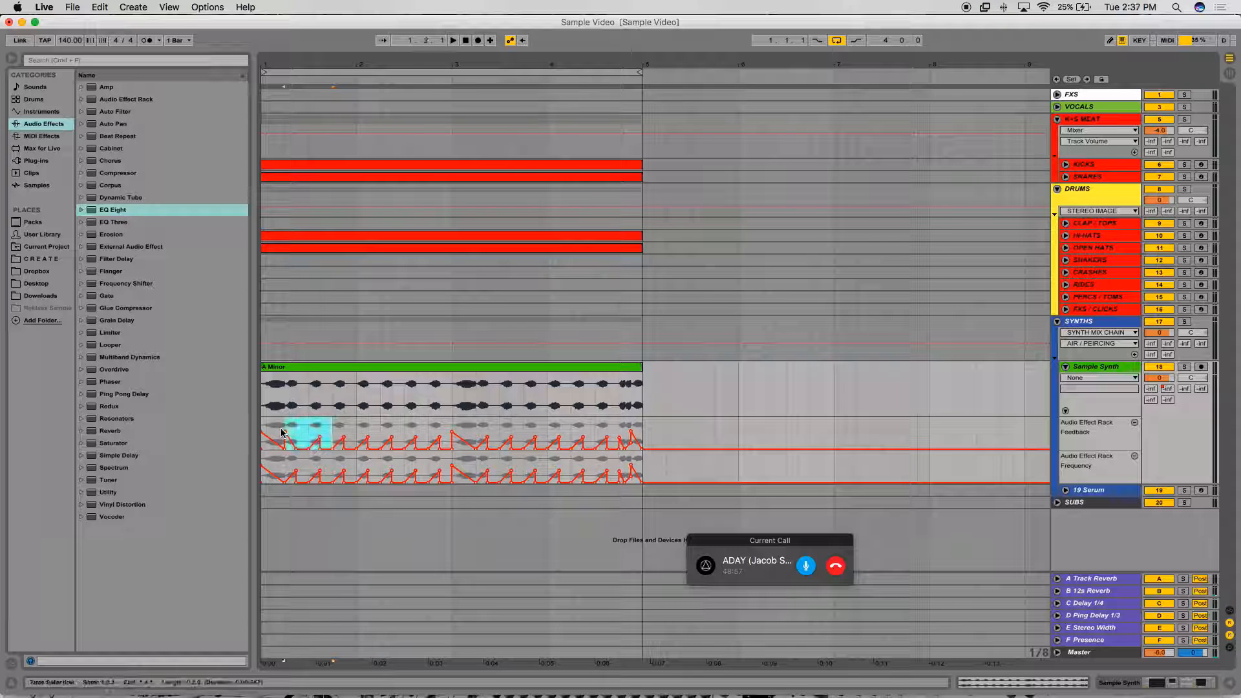
{"action": "key", "text": "super+d"}
{"action": "key", "text": "super+d"}
{"action": "key", "text": "super+d"}
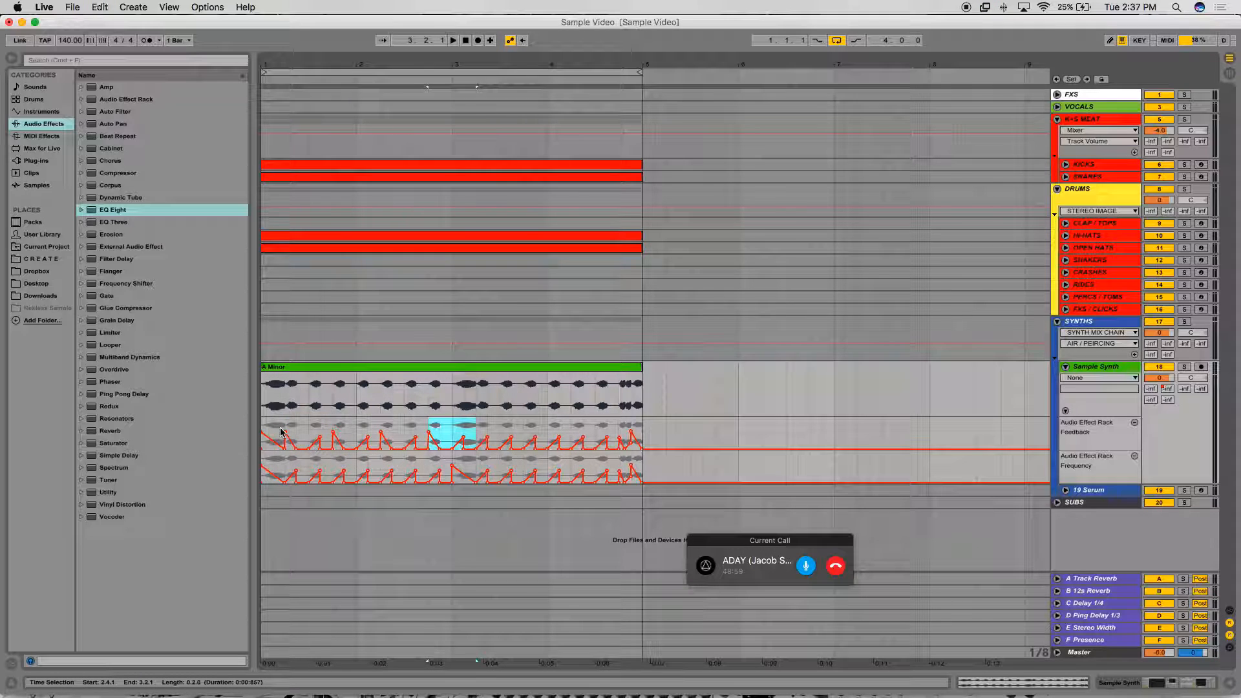
{"action": "left_click", "coordinate": [455, 435]}
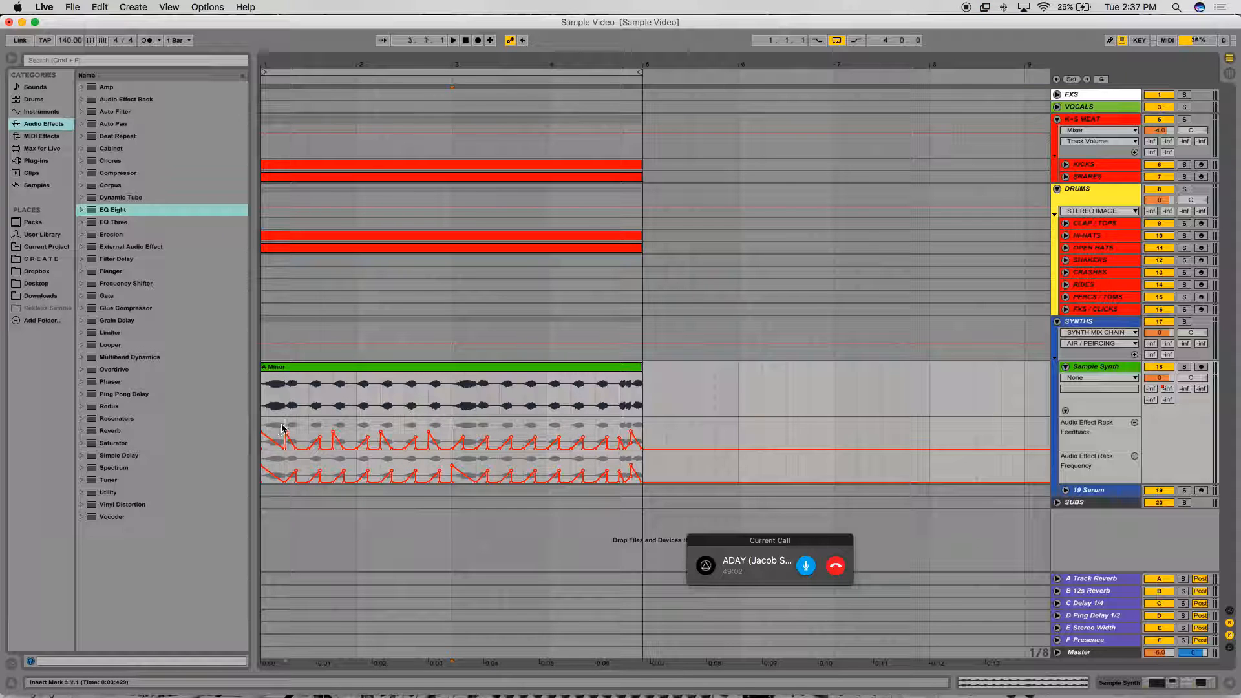
- Copy the Feedback automation from 1.1.1–1.2.1 to 3.1.1 and from 1.2.1–2.4.1 to 3.2.1
{"action": "left_click_drag", "start_coordinate": [283, 429], "coordinate": [261, 431]}
{"action": "key", "text": "super+c"}
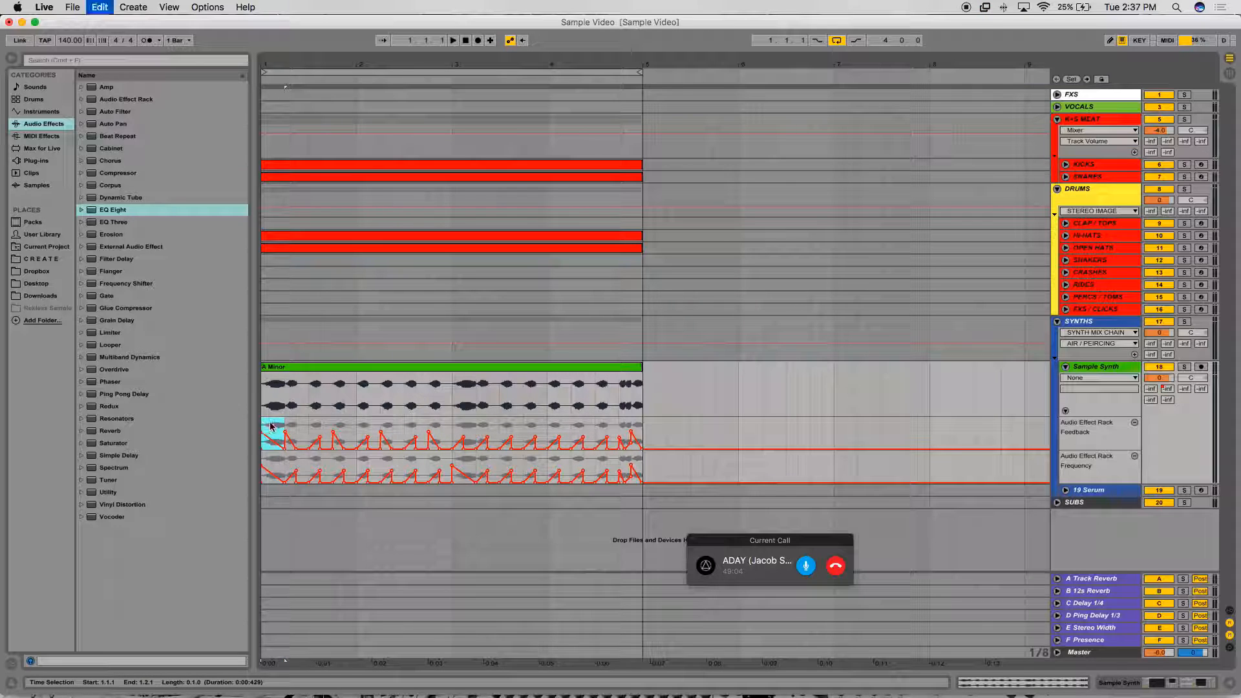
{"action": "left_click", "coordinate": [452, 430]}
{"action": "key", "text": "super+v"}
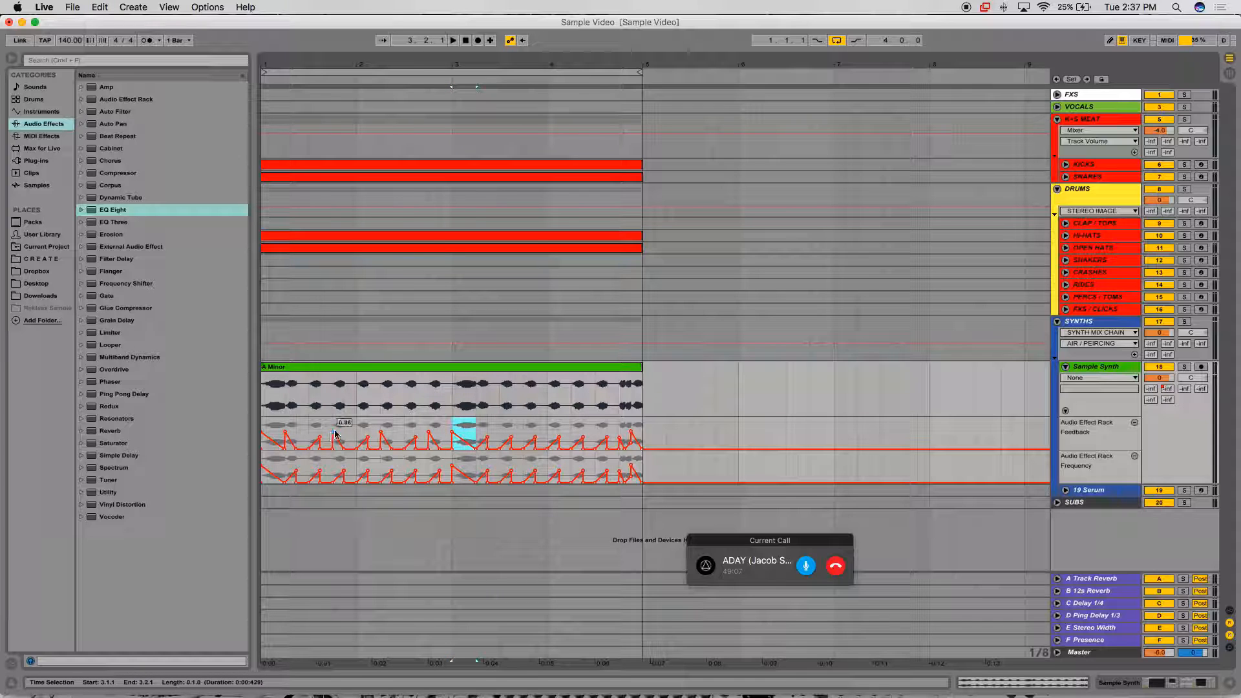
{"action": "left_click_drag", "start_coordinate": [291, 428], "coordinate": [428, 426]}
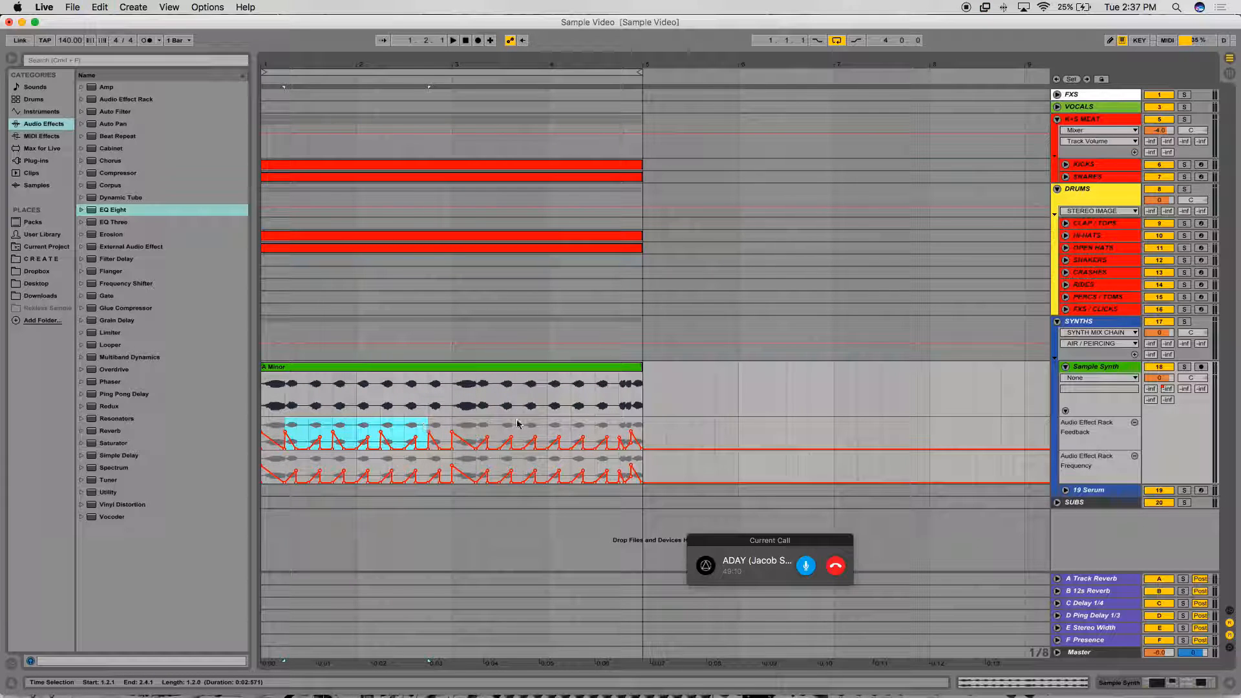
{"action": "left_click", "coordinate": [476, 428]}
{"action": "key", "text": "super+v"}
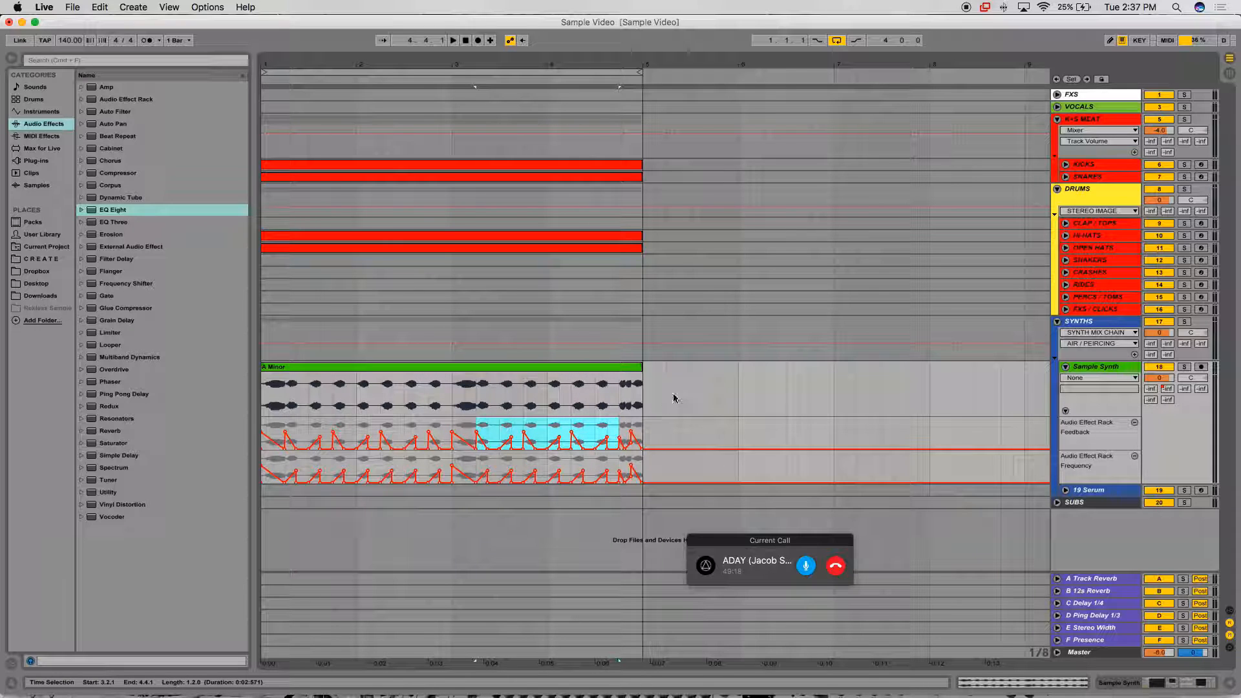
{"action": "left_click", "coordinate": [1079, 378]}
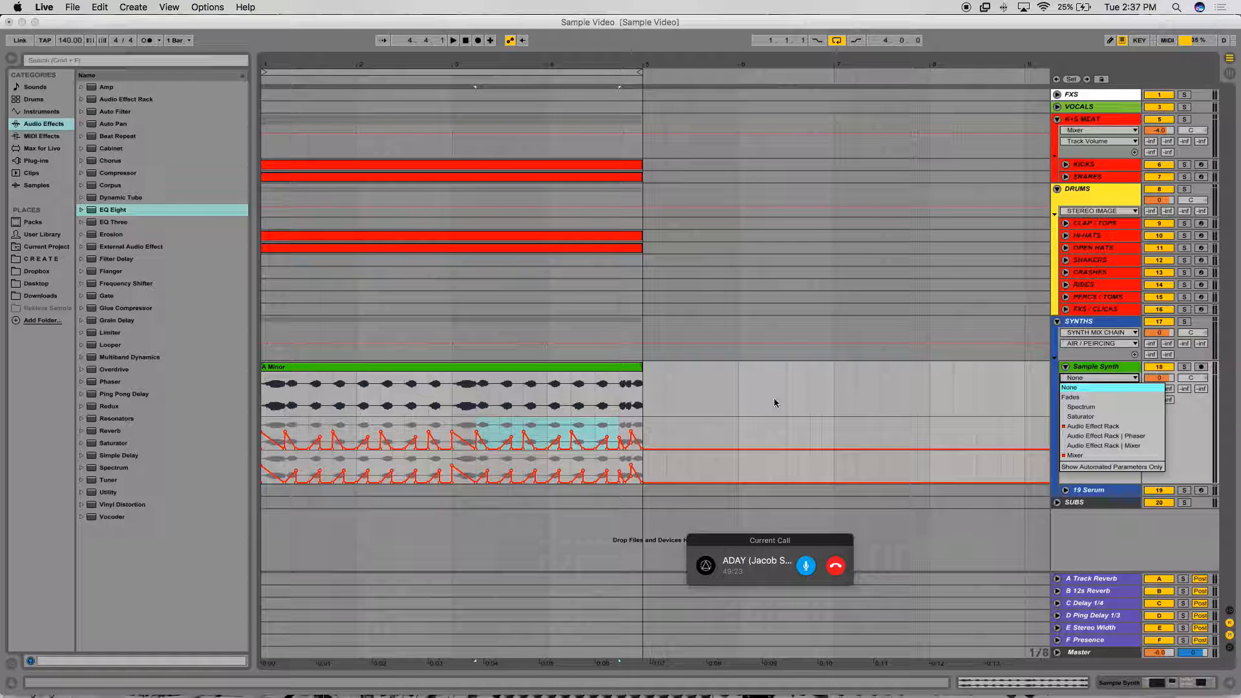
{"action": "left_click", "coordinate": [315, 396]}
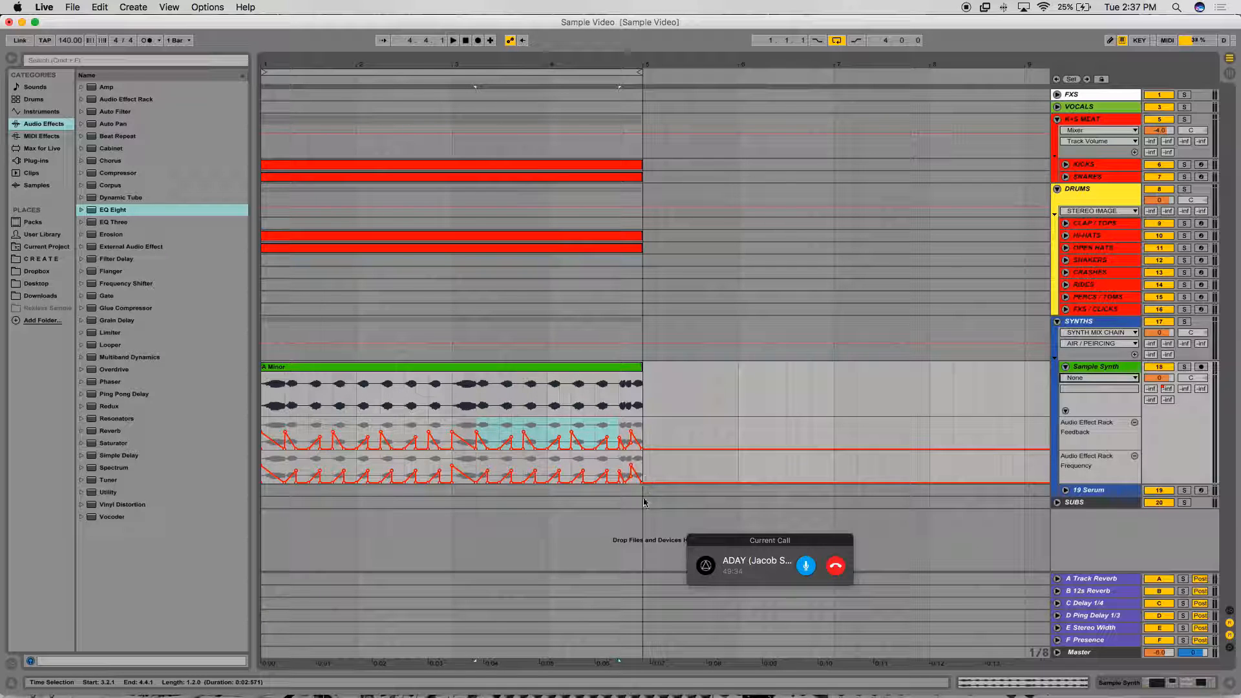
{"action": "left_click_drag", "start_coordinate": [644, 502], "coordinate": [257, 489]}
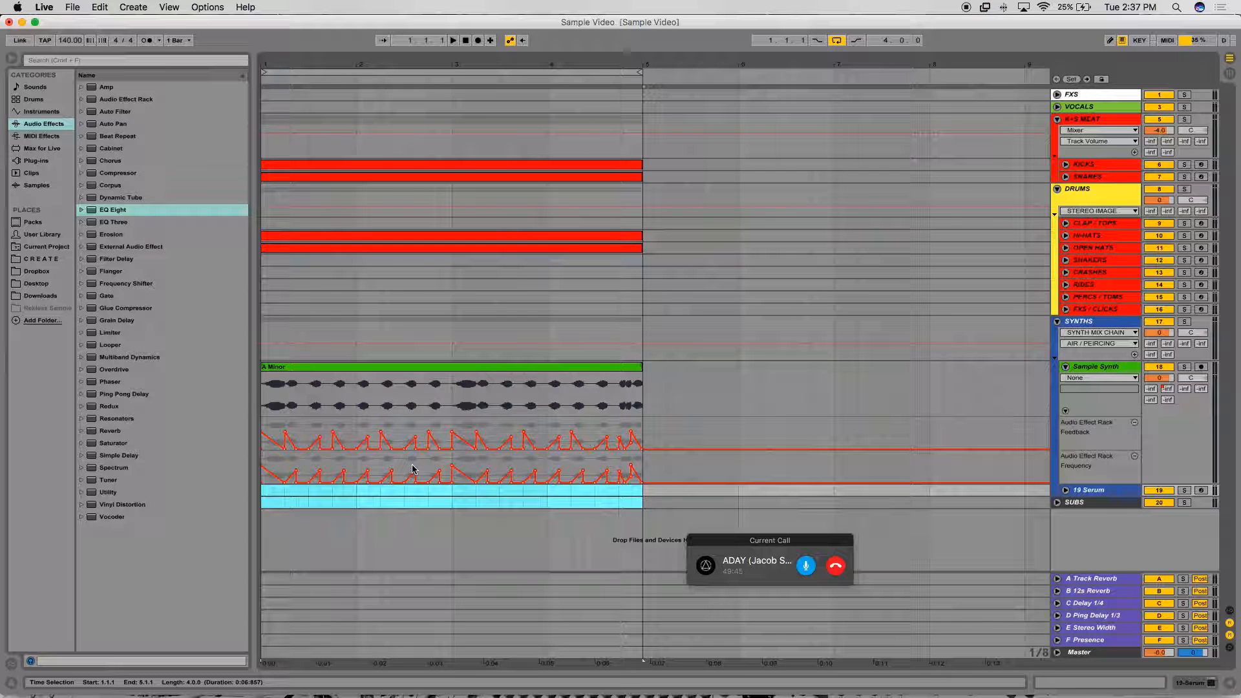
{"action": "left_click", "coordinate": [272, 420]}
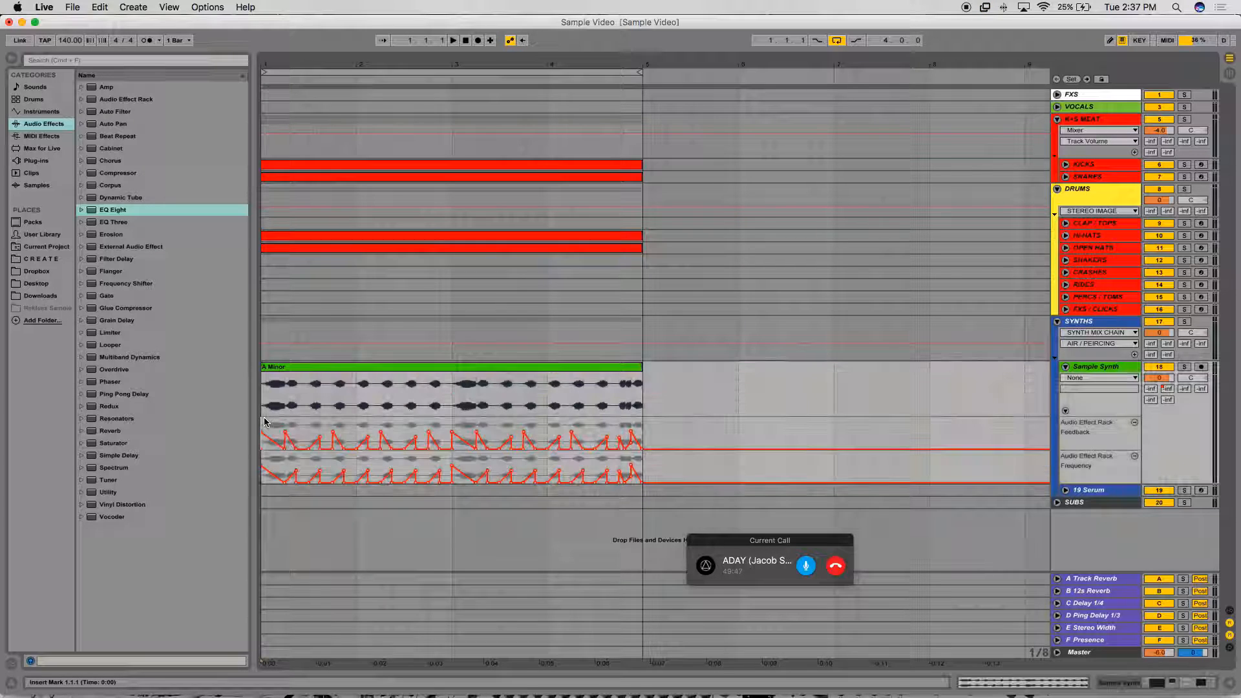
- Play the loop from 1.1.1 to audition the copied Feedback automation with the drums
{"action": "key", "text": "space"}
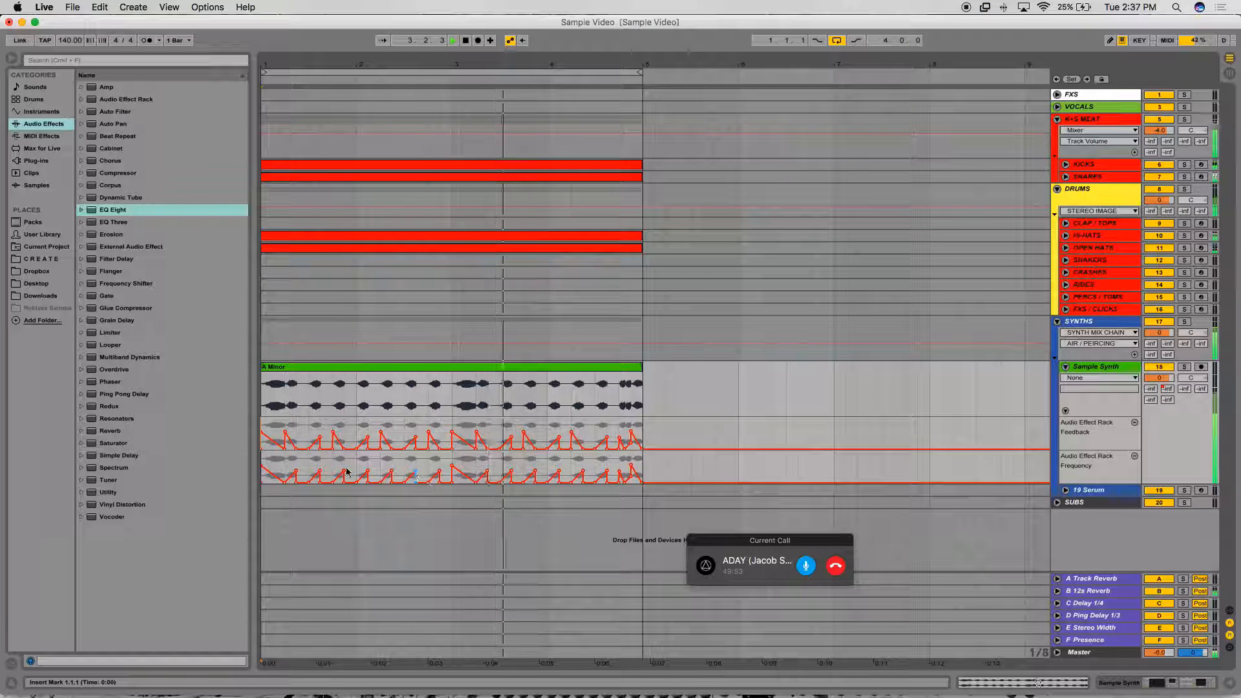
{"action": "key", "text": "space"}
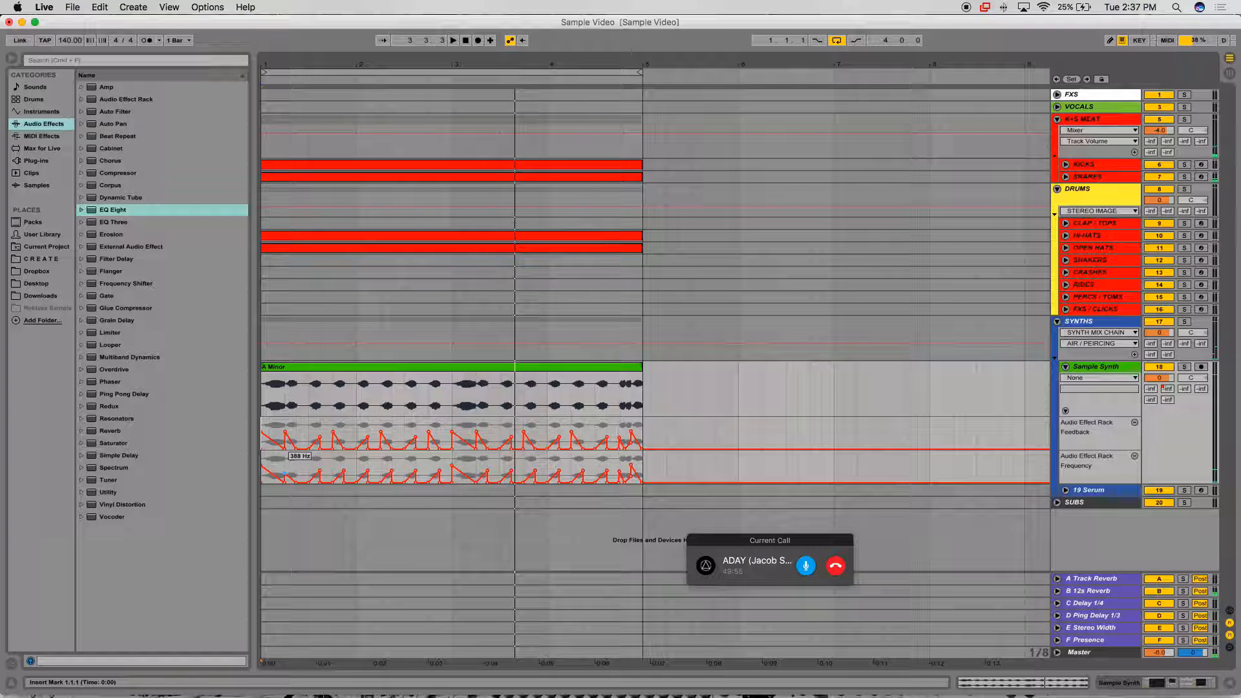
- Raise the Frequency automation at 1.2.1 and duplicate the 1.2.1–1.4.1 pattern three times, up to 3.2.1
{"action": "left_click_drag", "start_coordinate": [285, 477], "coordinate": [335, 469]}
{"action": "key", "text": "super+d"}
{"action": "key", "text": "super+d"}
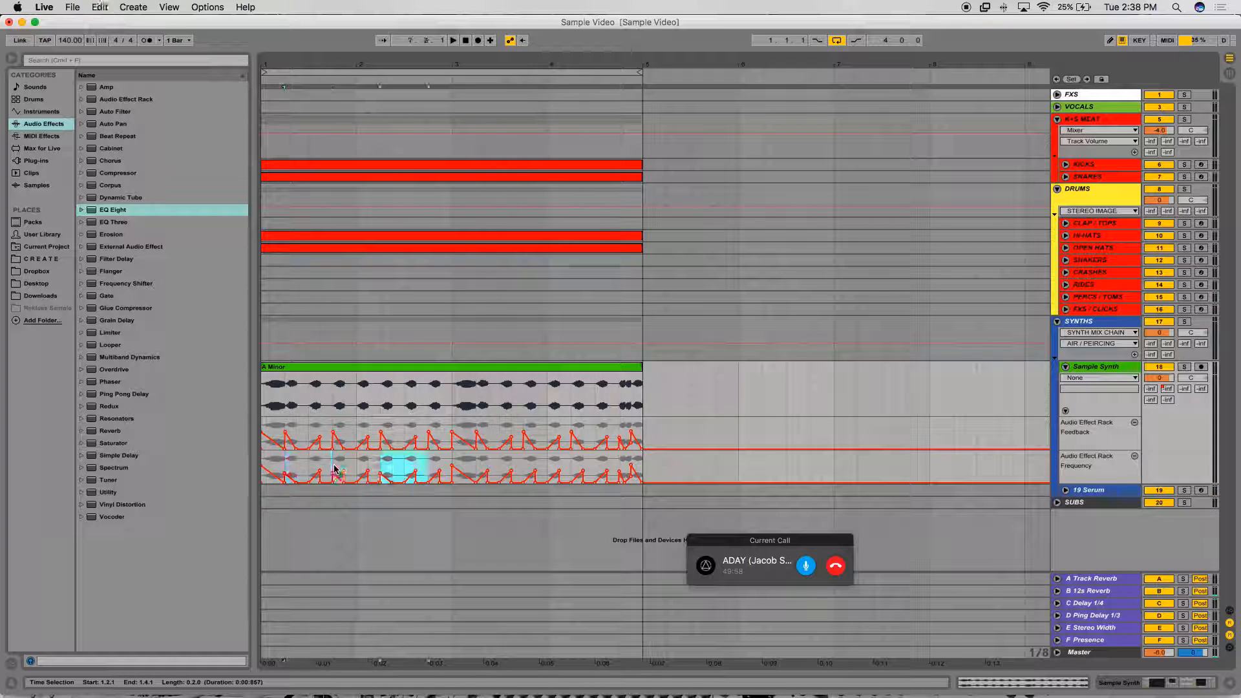
{"action": "key", "text": "super+d"}
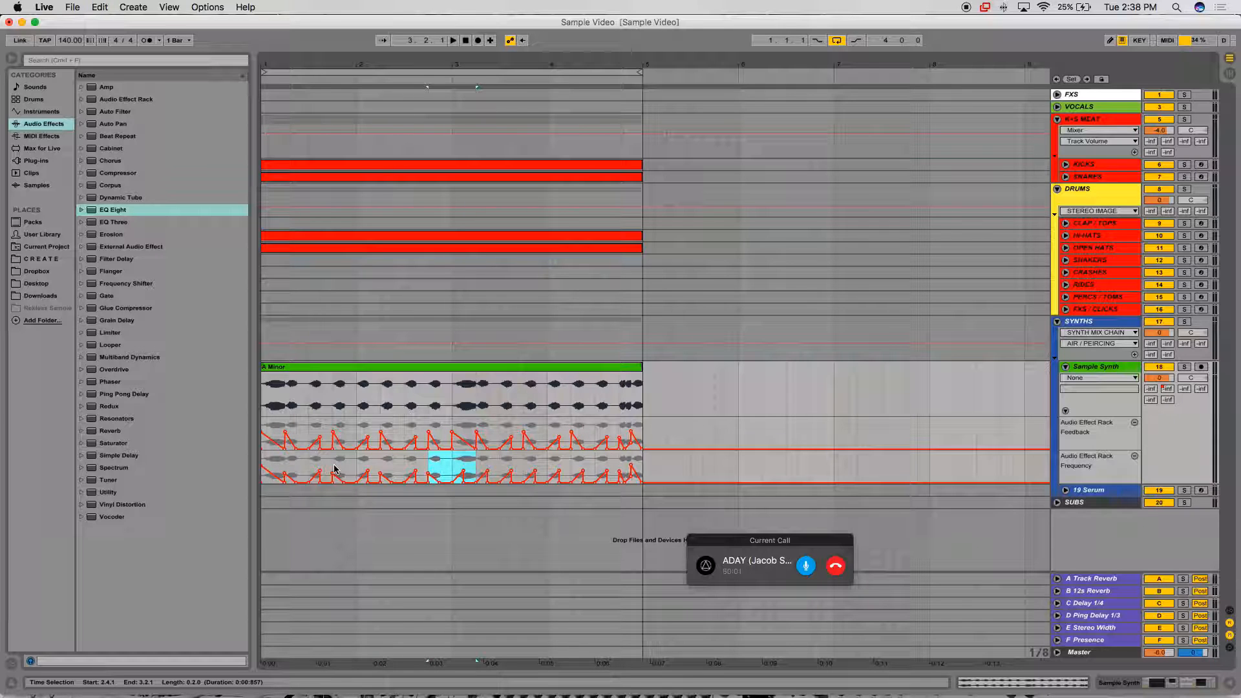
- Copy the Frequency automation from 1.1.1–1.2.1 to 3.1.1 and from 1.2.1–2.4.1 to 3.2.1, and audition the result
{"action": "left_click_drag", "start_coordinate": [285, 463], "coordinate": [260, 445]}
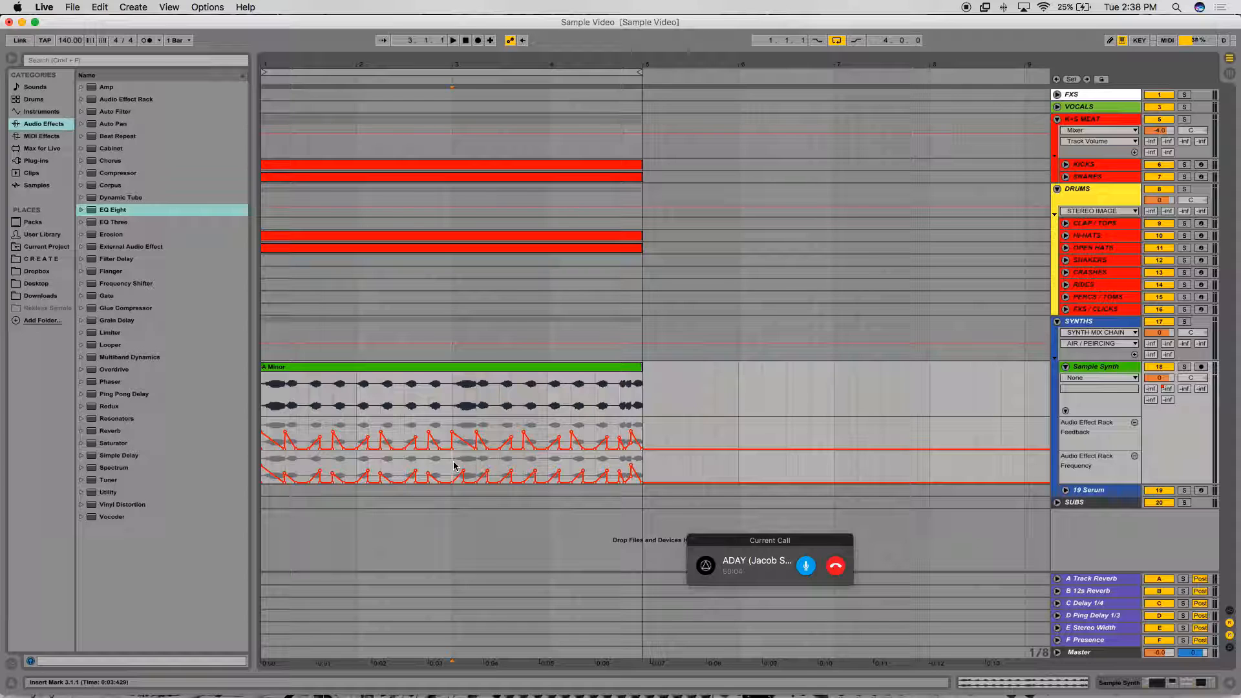
{"action": "left_click_drag", "start_coordinate": [454, 465], "coordinate": [466, 466]}
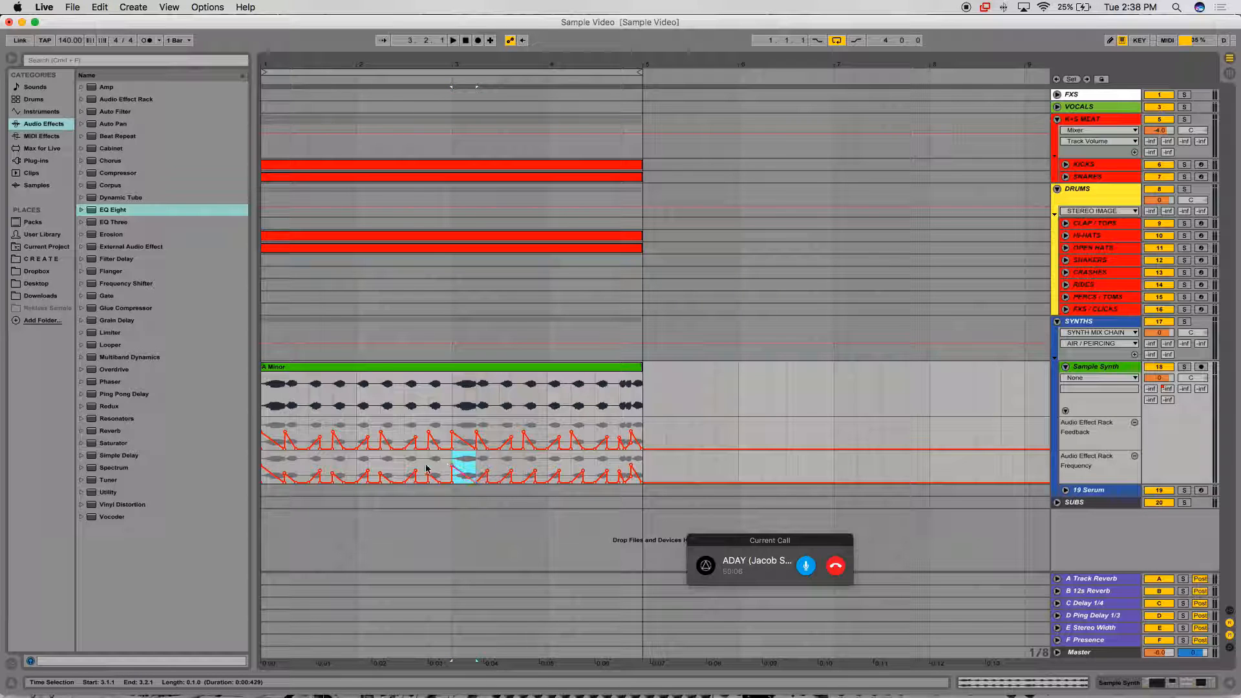
{"action": "left_click_drag", "start_coordinate": [427, 463], "coordinate": [288, 469]}
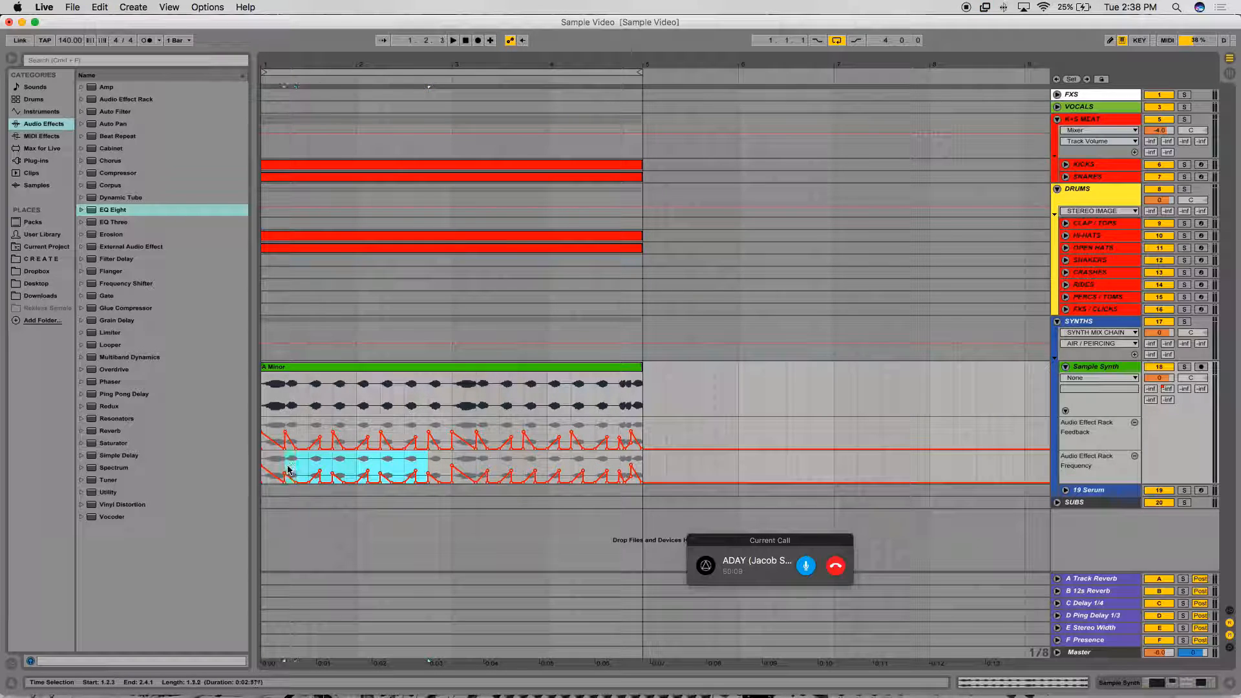
{"action": "left_click", "coordinate": [476, 465]}
{"action": "key", "text": "super+v"}
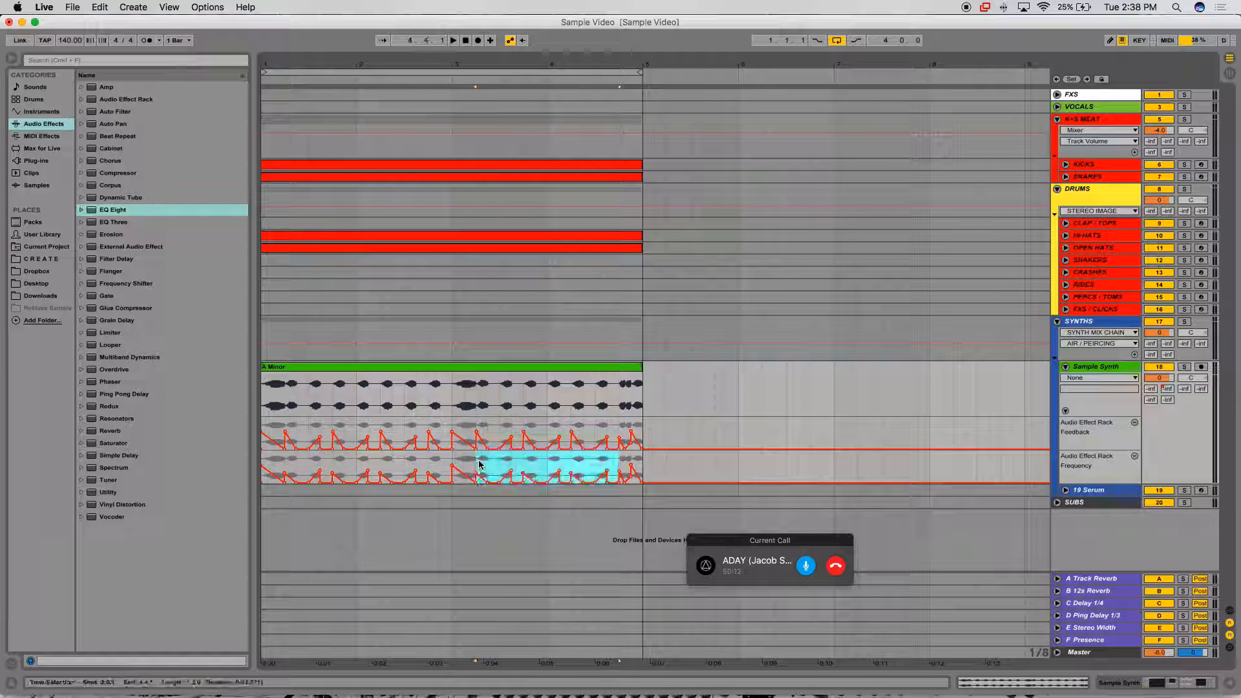
{"action": "key", "text": "space"}
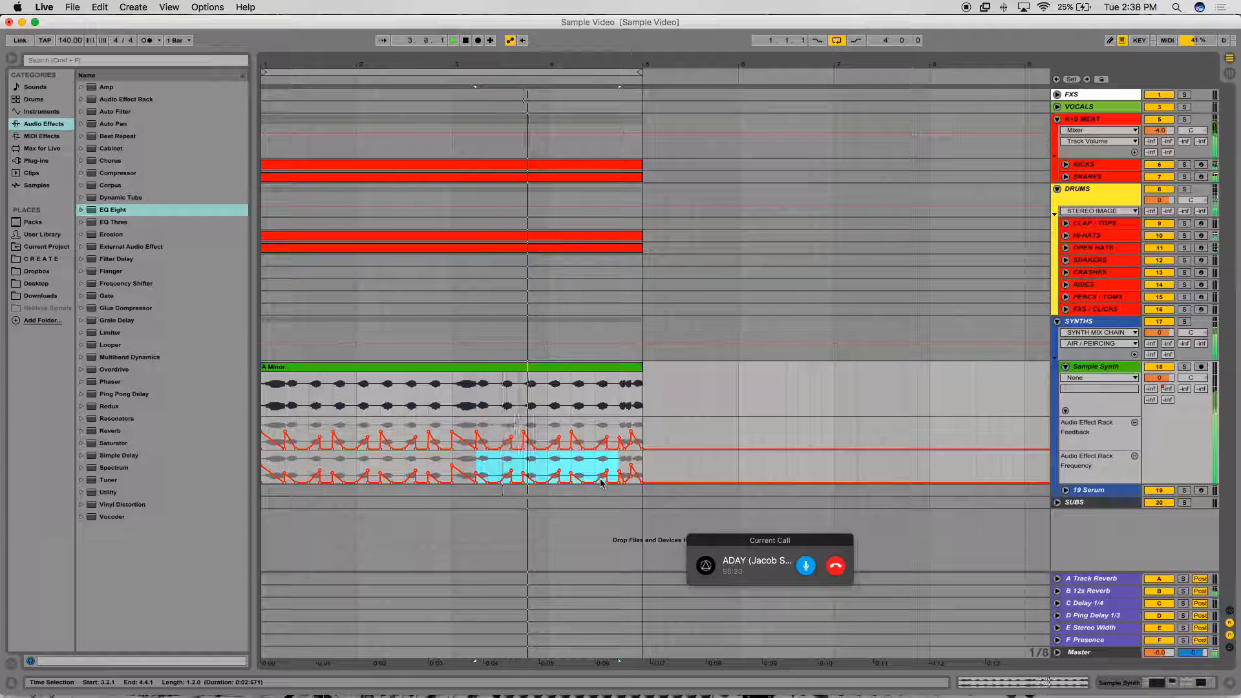
{"action": "key", "text": "space"}
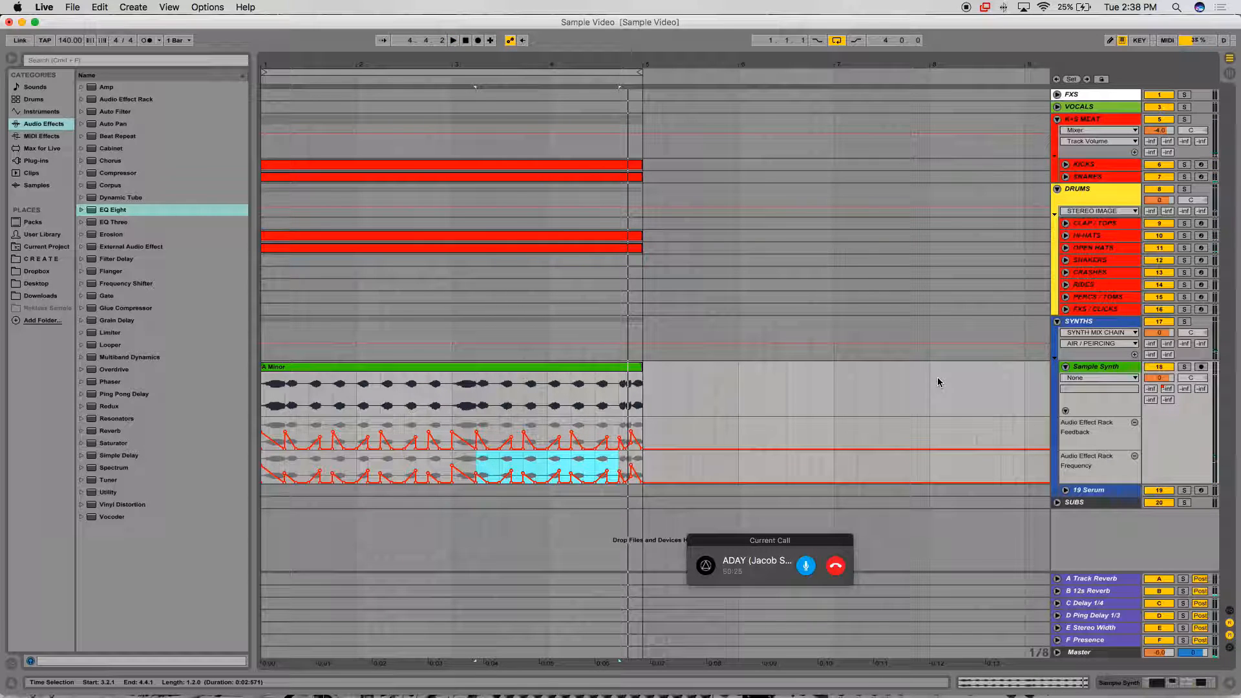
- Fold the Sample Synth track and insert a new audio track directly below it
{"action": "left_click", "coordinate": [1065, 367]}
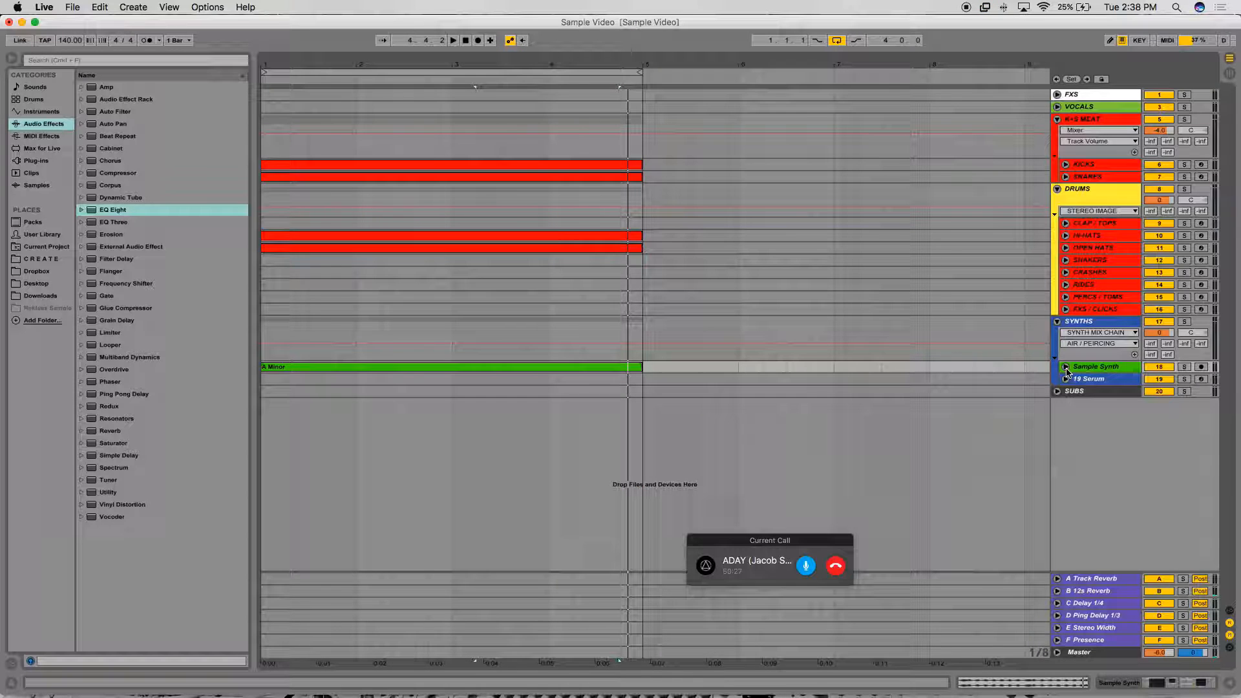
{"action": "left_click", "coordinate": [1101, 368]}
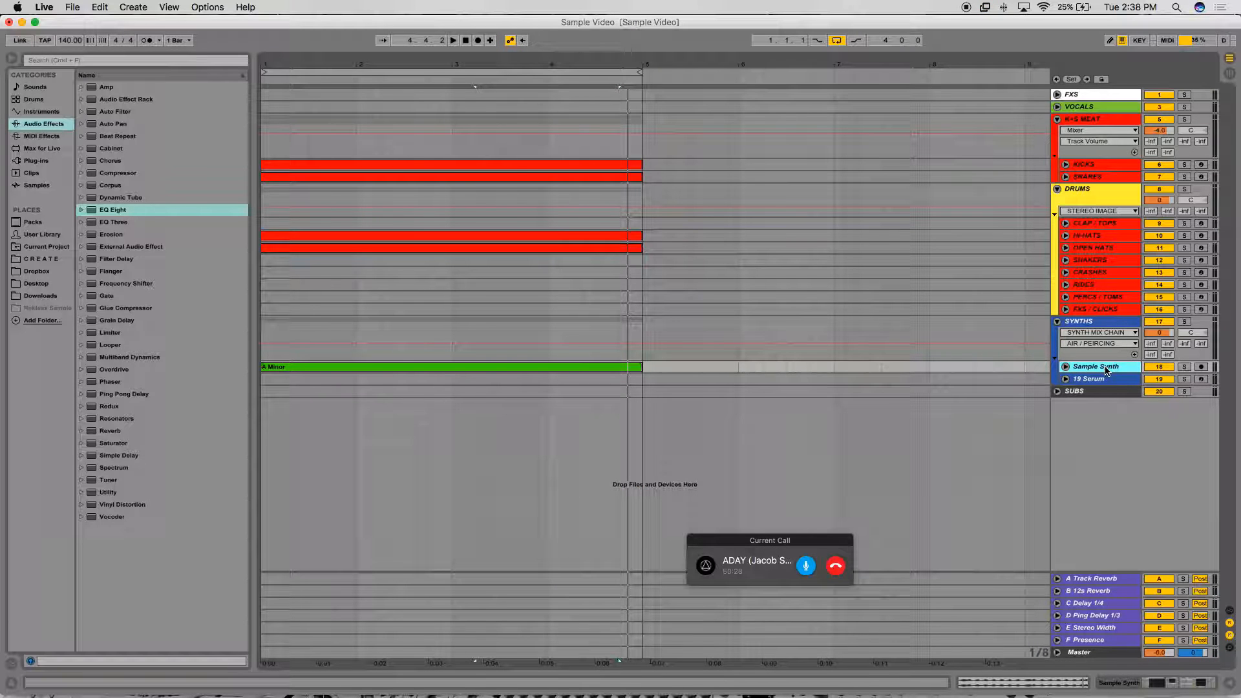
{"action": "key", "text": "super+t"}
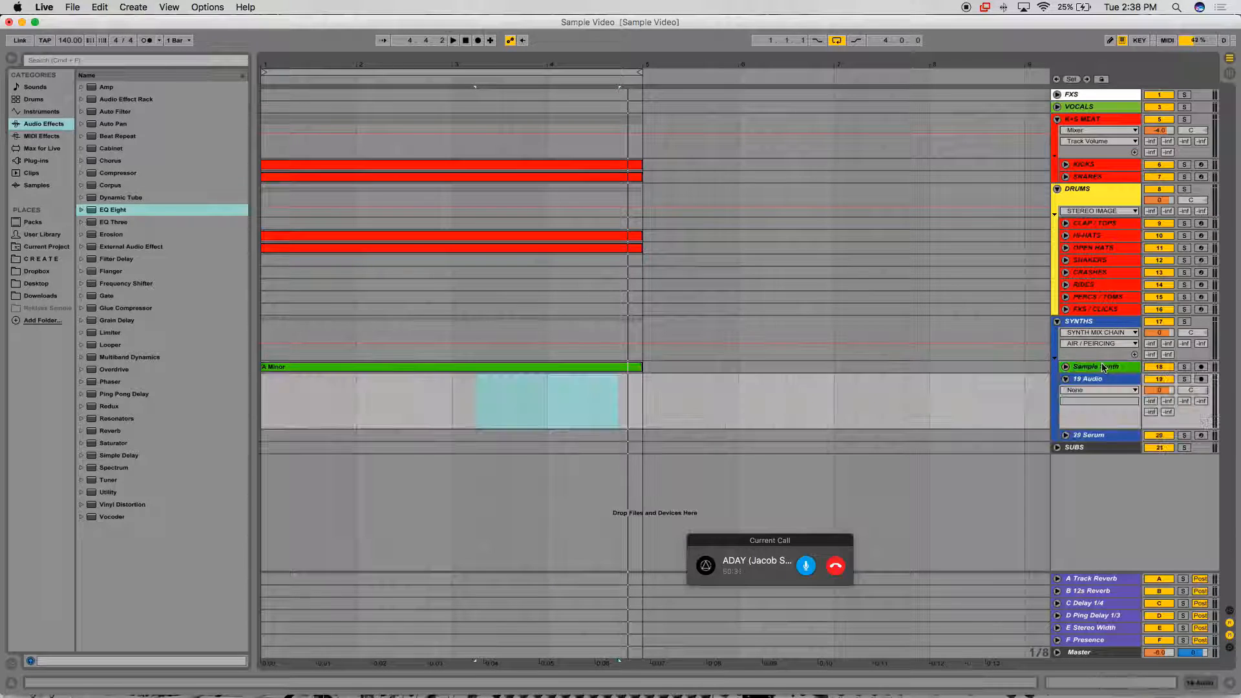
{"action": "left_click", "coordinate": [1096, 381]}
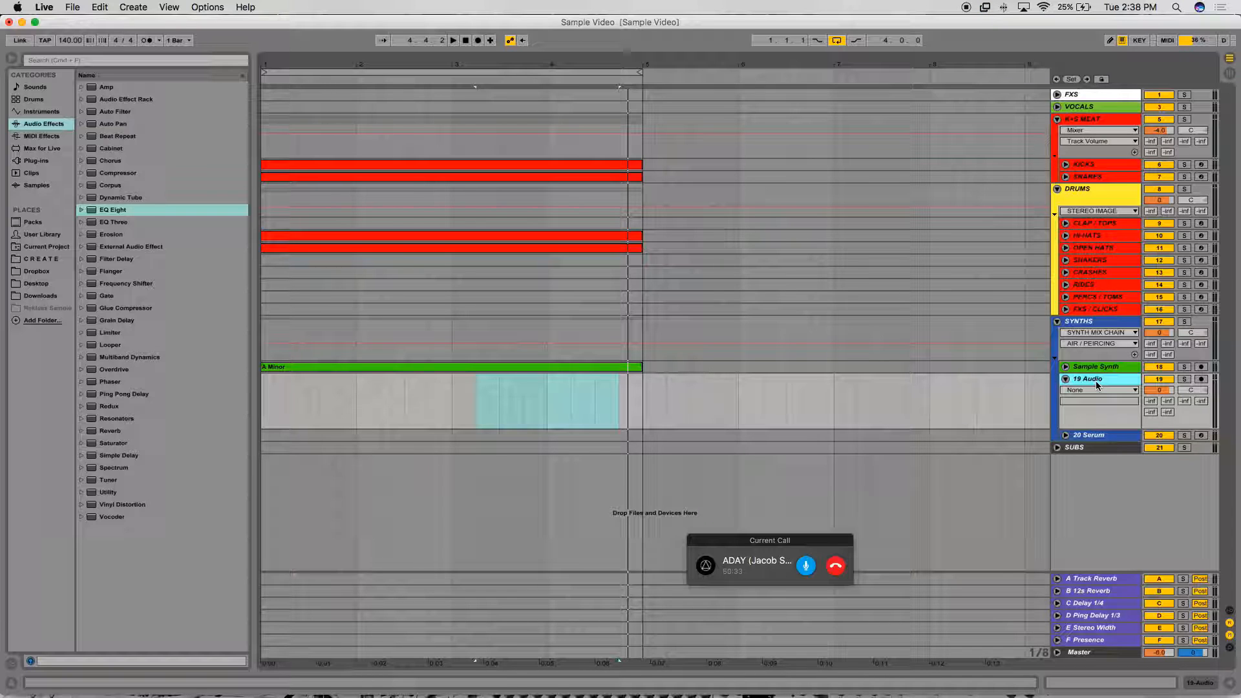
- Mark the 1.1.1–5.1.1 range on the new audio track and select the track
{"action": "left_click_drag", "start_coordinate": [511, 652], "coordinate": [462, 429]}
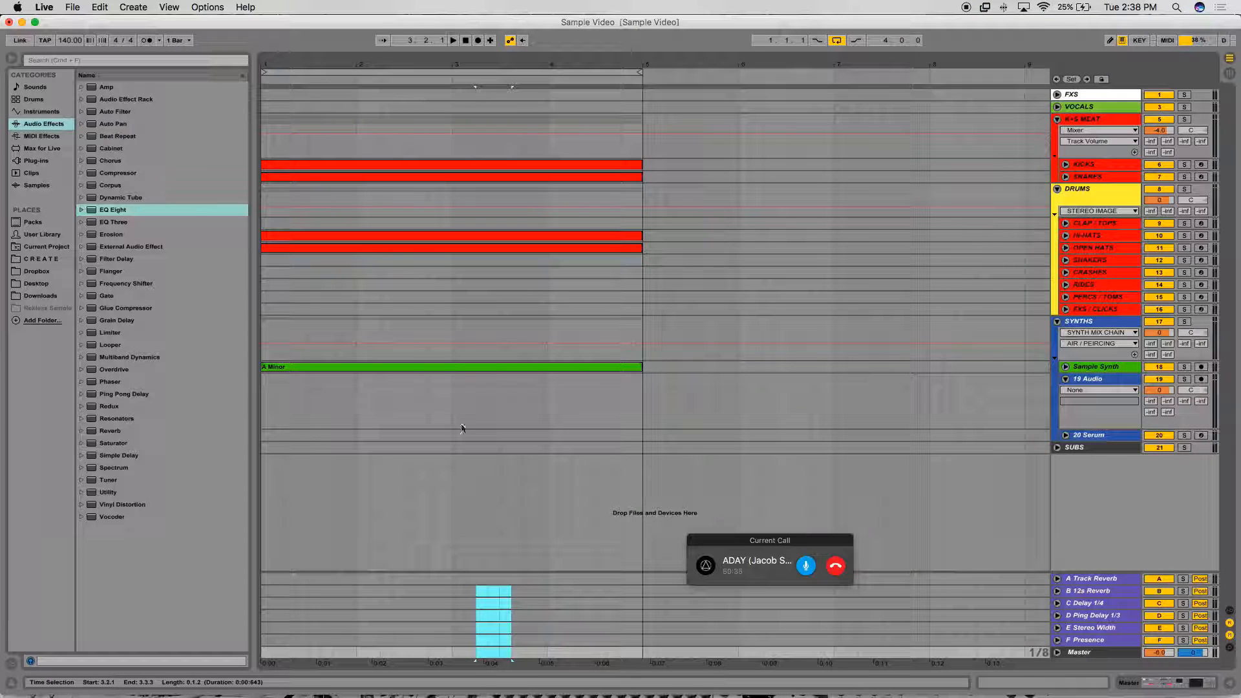
{"action": "left_click_drag", "start_coordinate": [261, 399], "coordinate": [648, 403]}
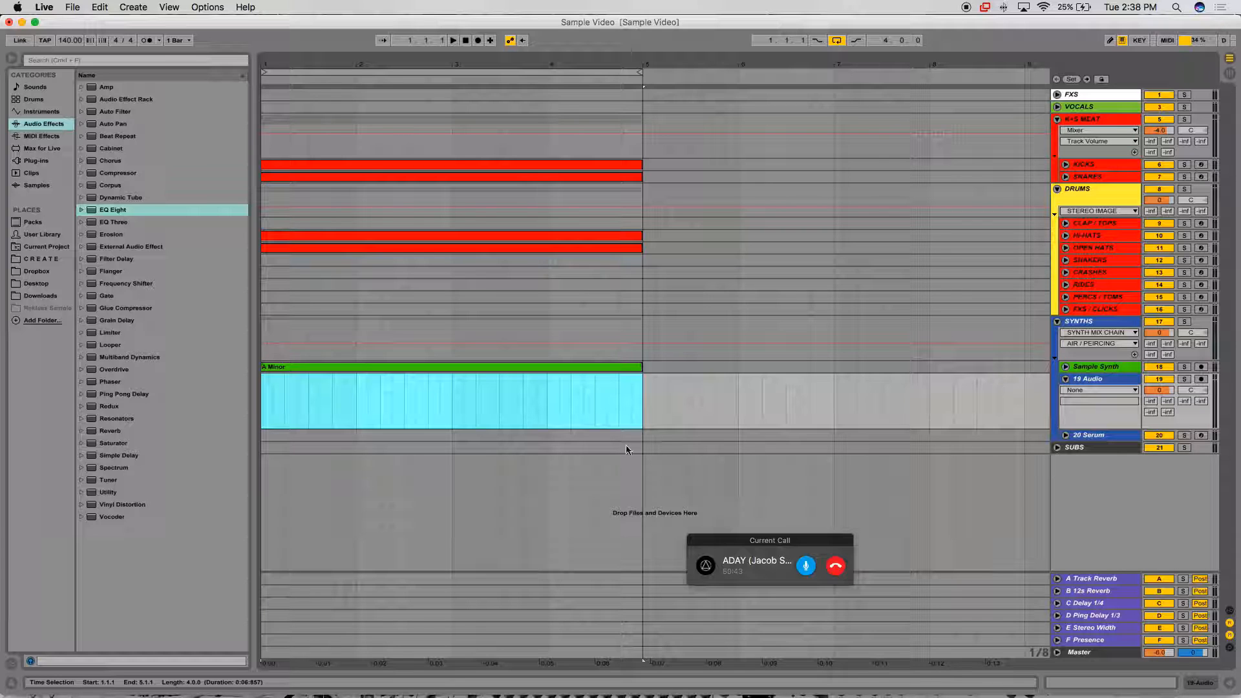
{"action": "left_click_drag", "start_coordinate": [636, 420], "coordinate": [217, 425]}
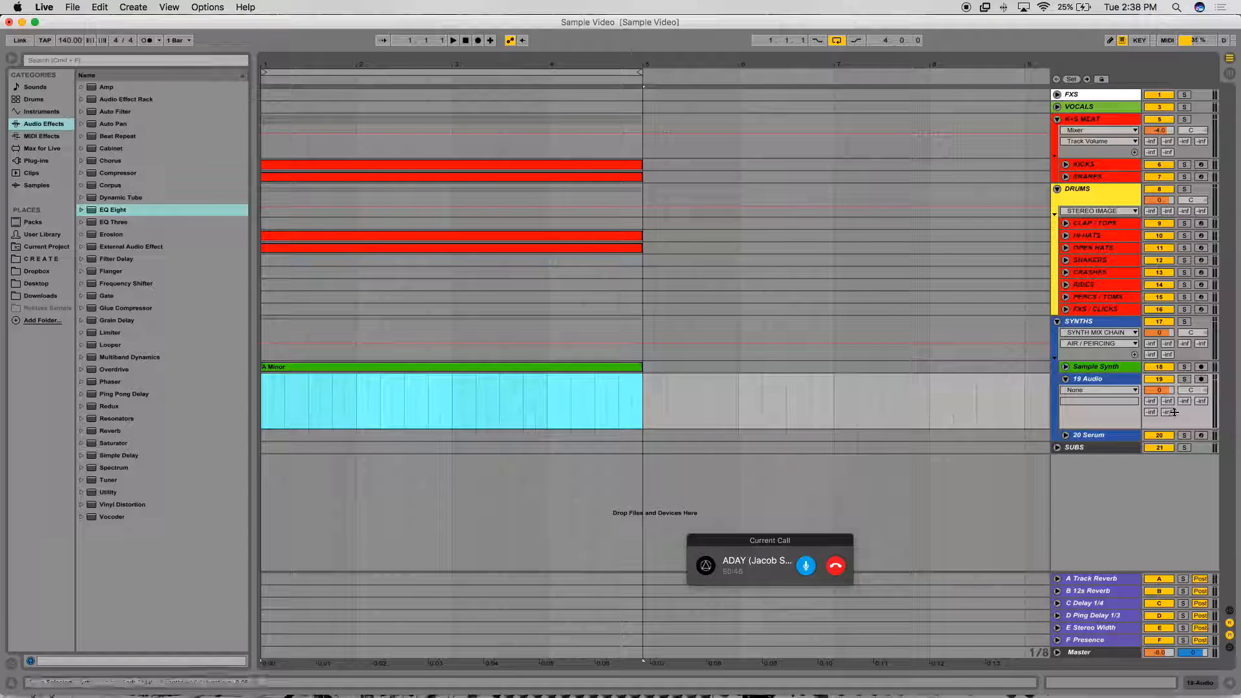
{"action": "left_click", "coordinate": [1121, 391]}
{"action": "left_click", "coordinate": [1101, 380]}
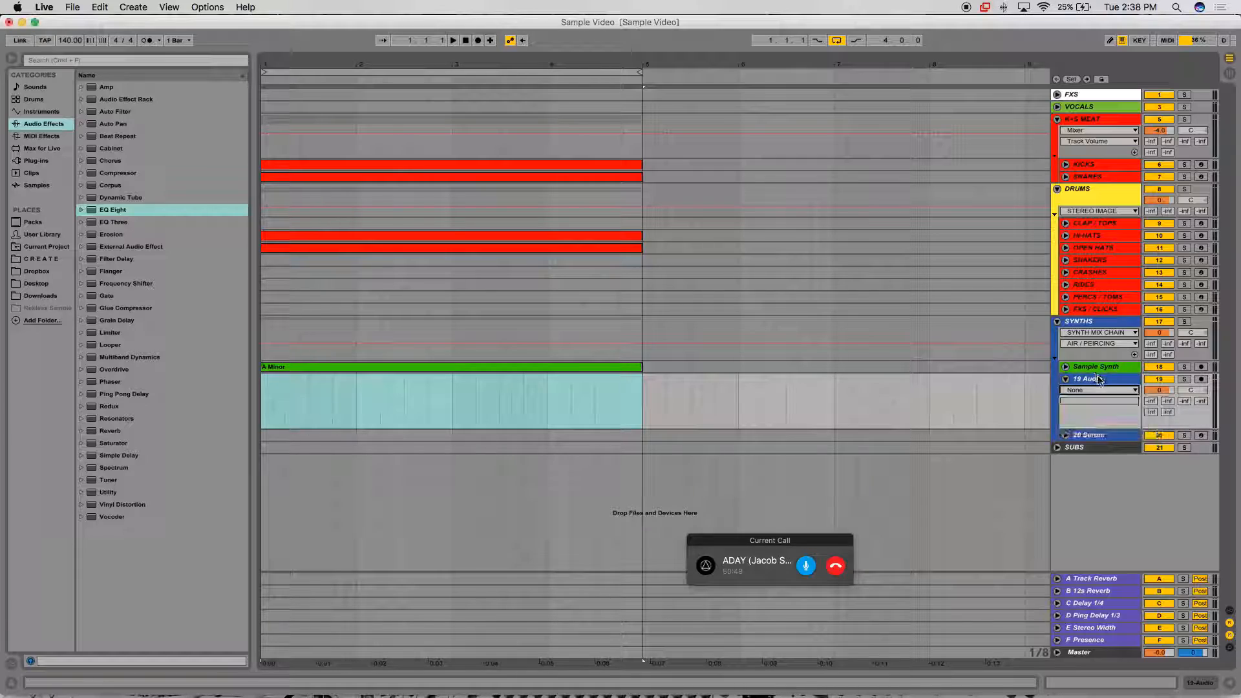
{"action": "left_click", "coordinate": [1101, 380]}
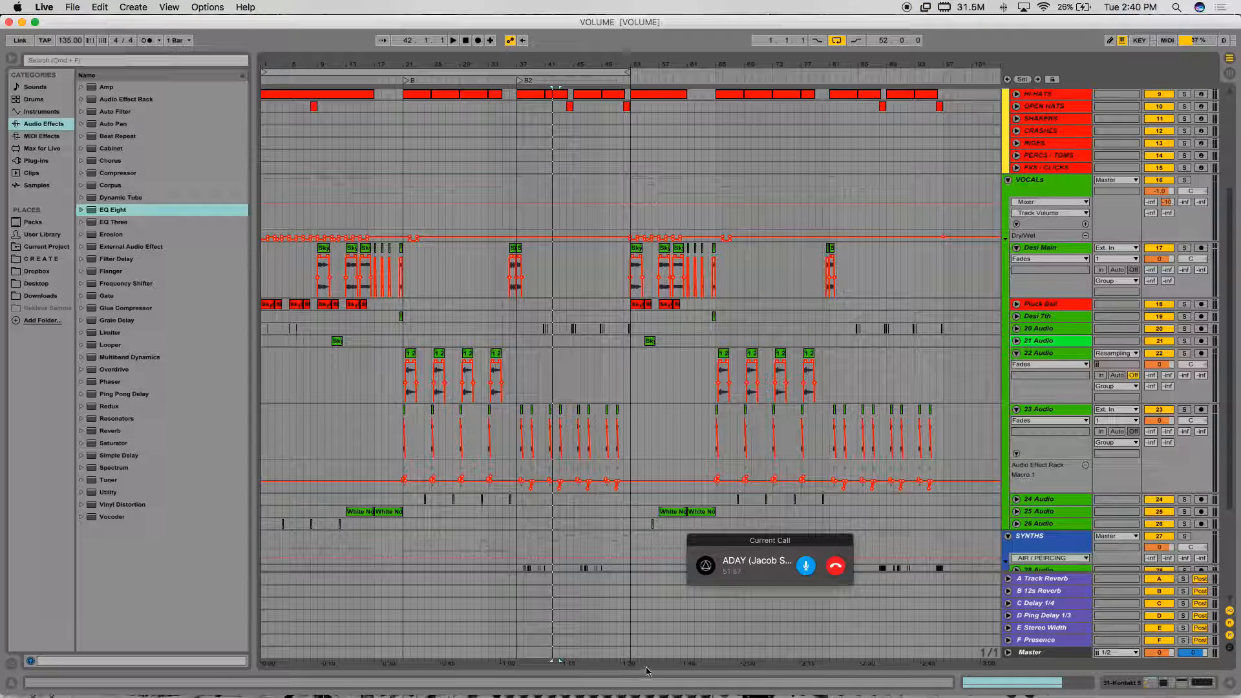
- In the VOLUME set, solo the 23 Audio track and play it from 21.1.1
{"action": "scroll", "coordinate": [447, 377], "scroll_direction": "down", "scroll_amount": 5}
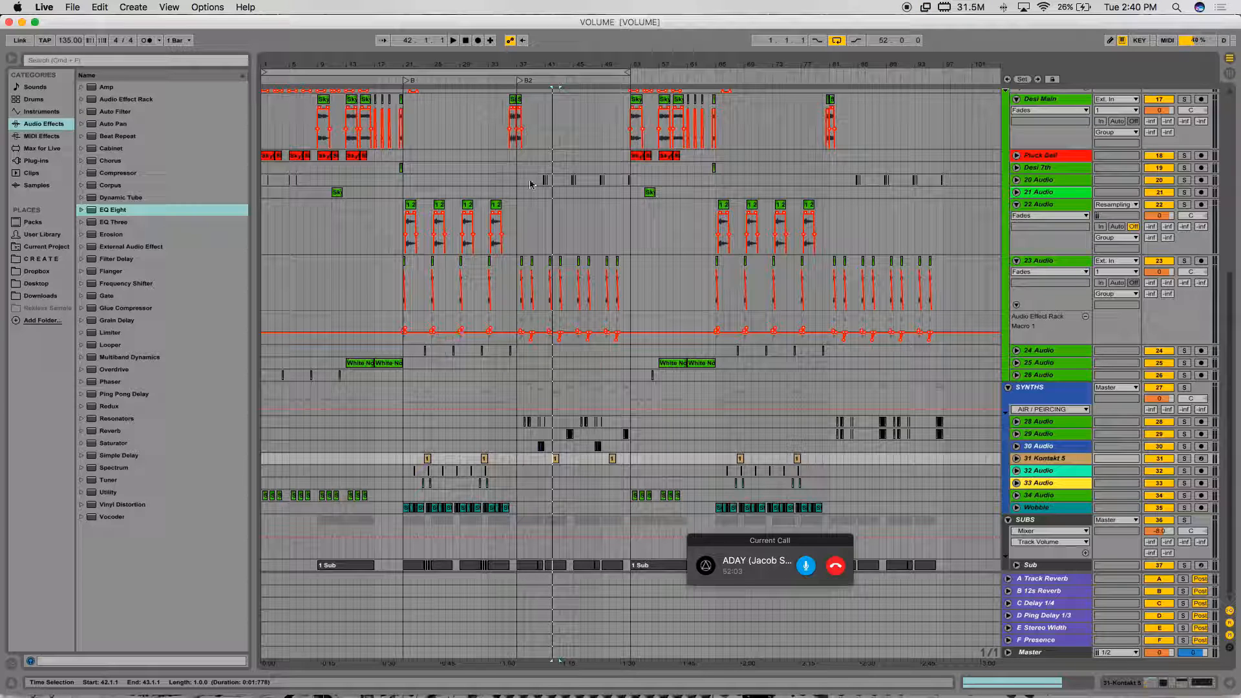
{"action": "left_click", "coordinate": [1184, 260]}
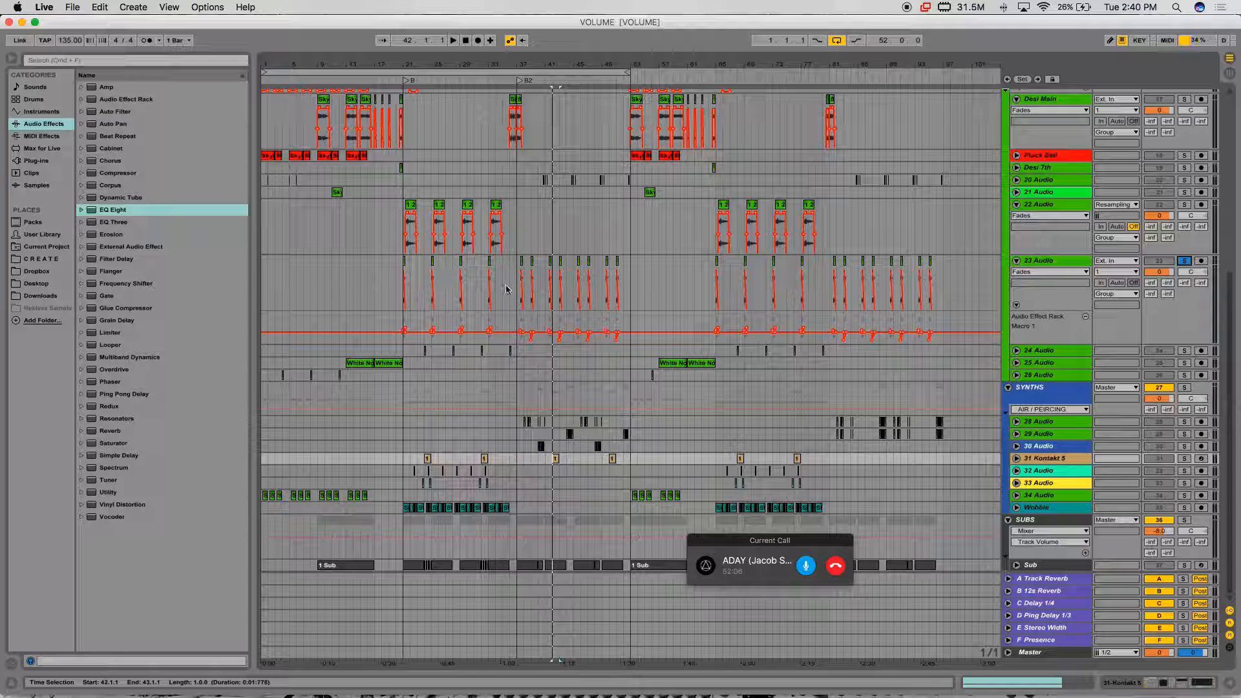
{"action": "left_click", "coordinate": [407, 271]}
{"action": "key", "text": "space"}
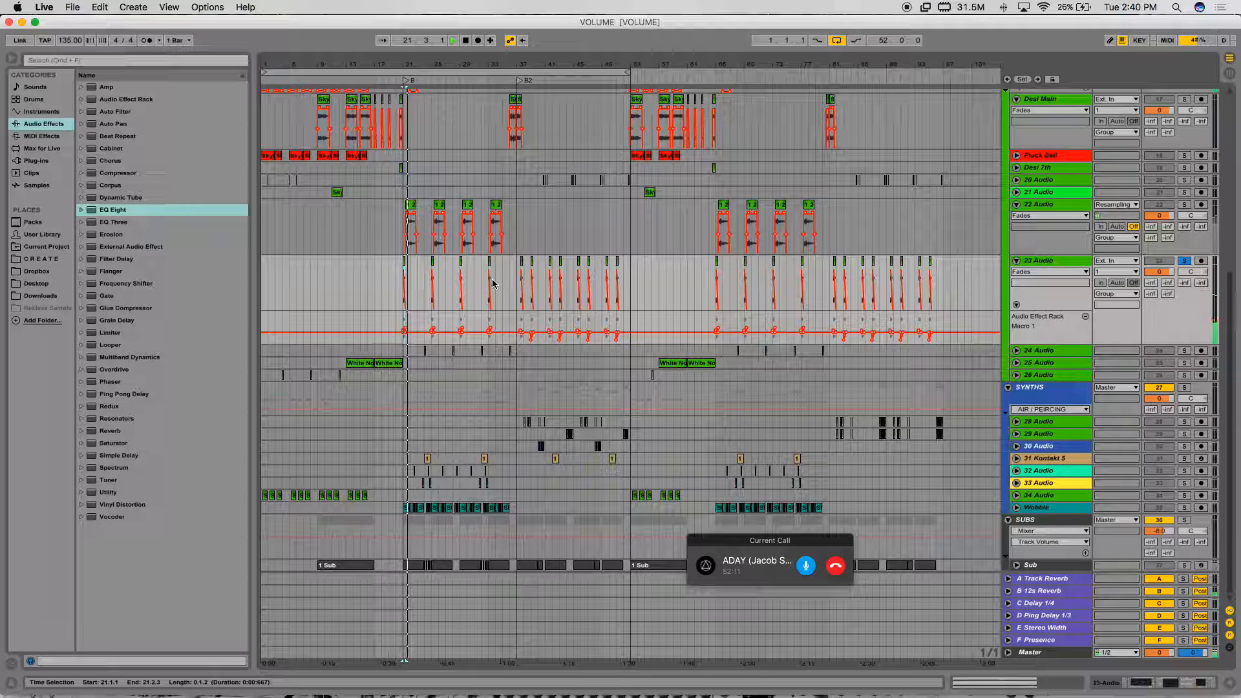
- Copy the 25-Audio clip at 25.2.3 on track 22 Audio and paste it at 37.2.3 on the same track
{"action": "left_click_drag", "start_coordinate": [406, 63], "coordinate": [407, 136]}
{"action": "left_click", "coordinate": [596, 204]}
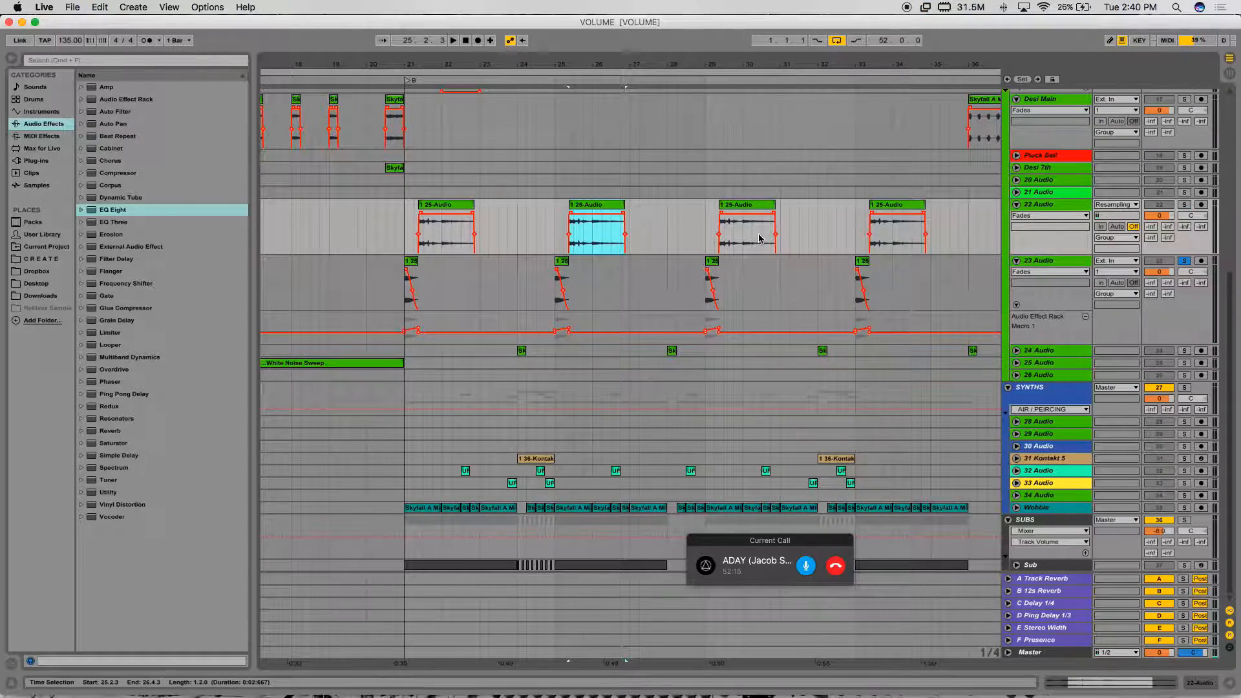
{"action": "left_click_drag", "start_coordinate": [828, 64], "coordinate": [534, 59]}
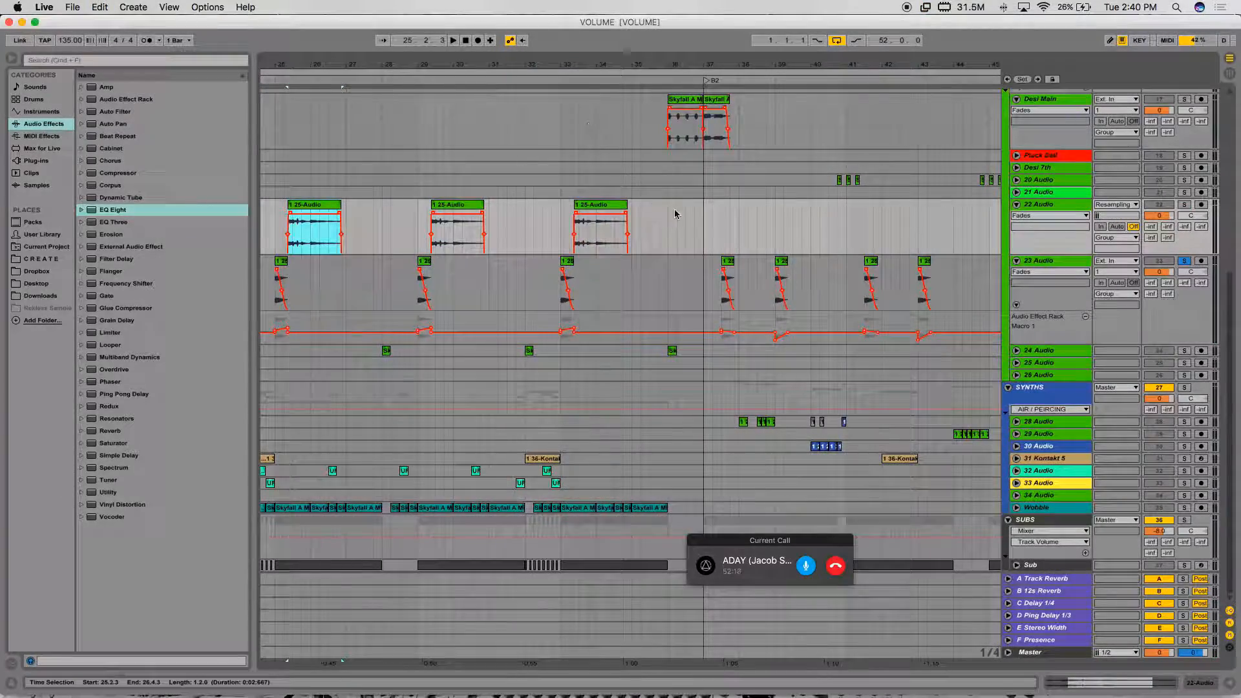
{"action": "left_click", "coordinate": [706, 218]}
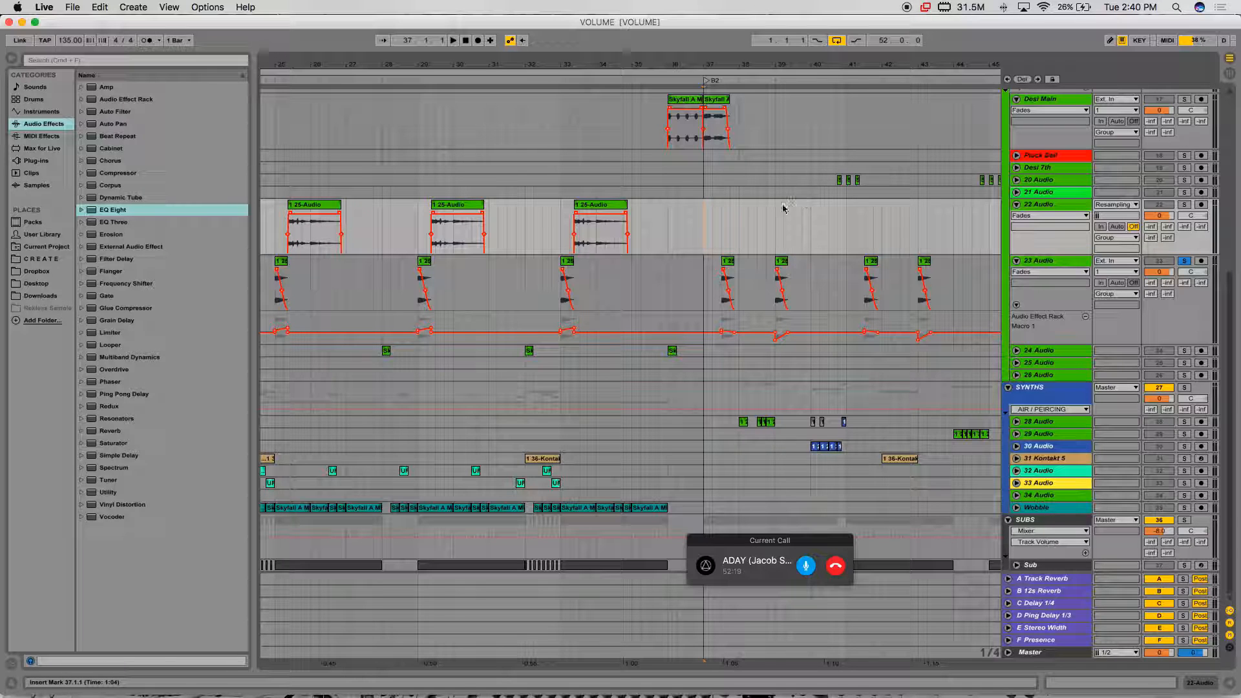
{"action": "key", "text": "plus"}
{"action": "key", "text": "plus"}
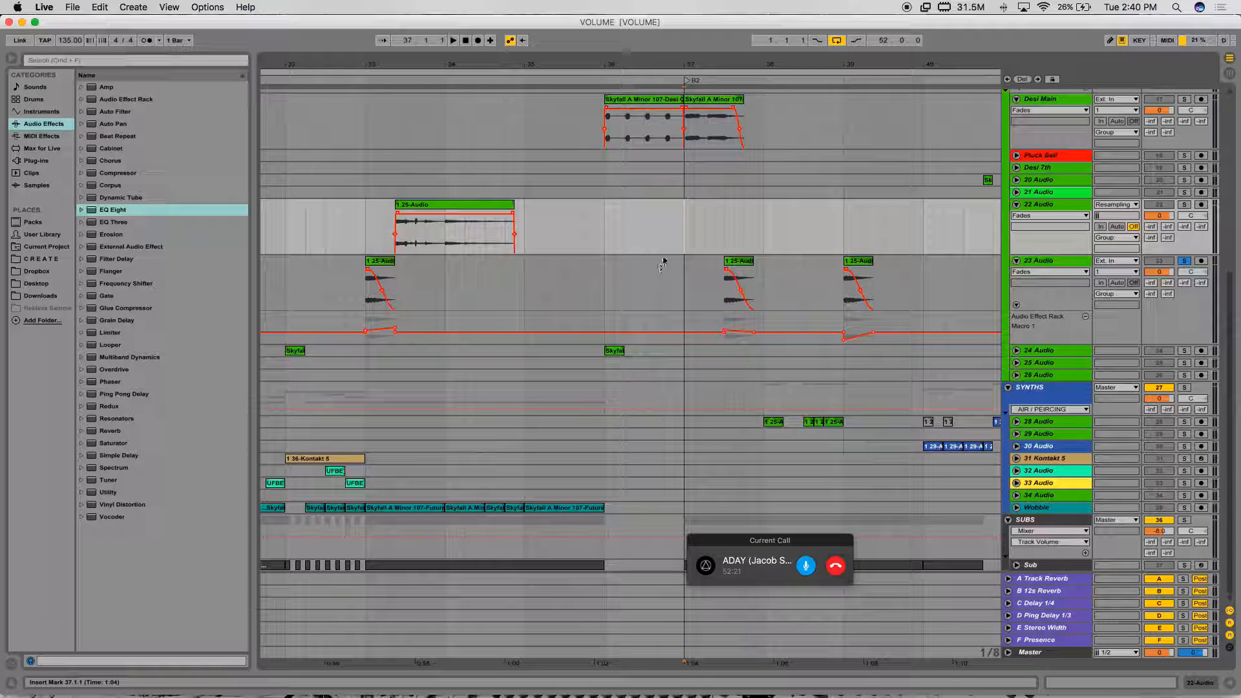
{"action": "left_click", "coordinate": [710, 230]}
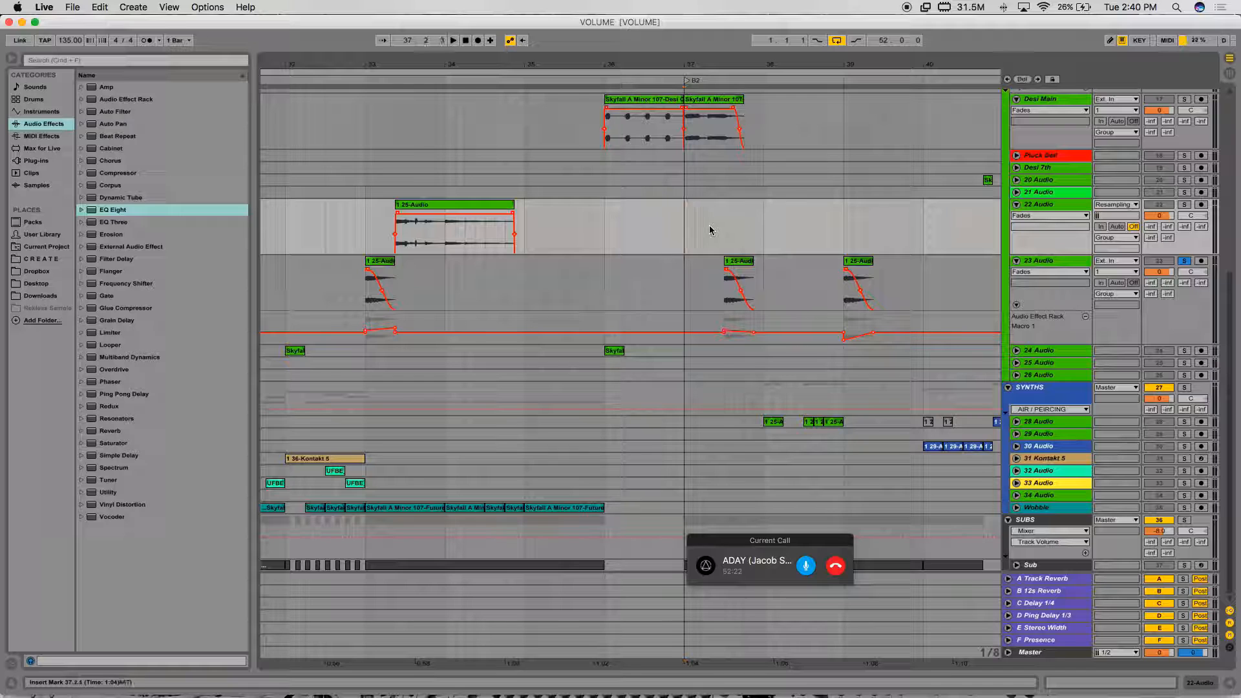
{"action": "key", "text": "super+v"}
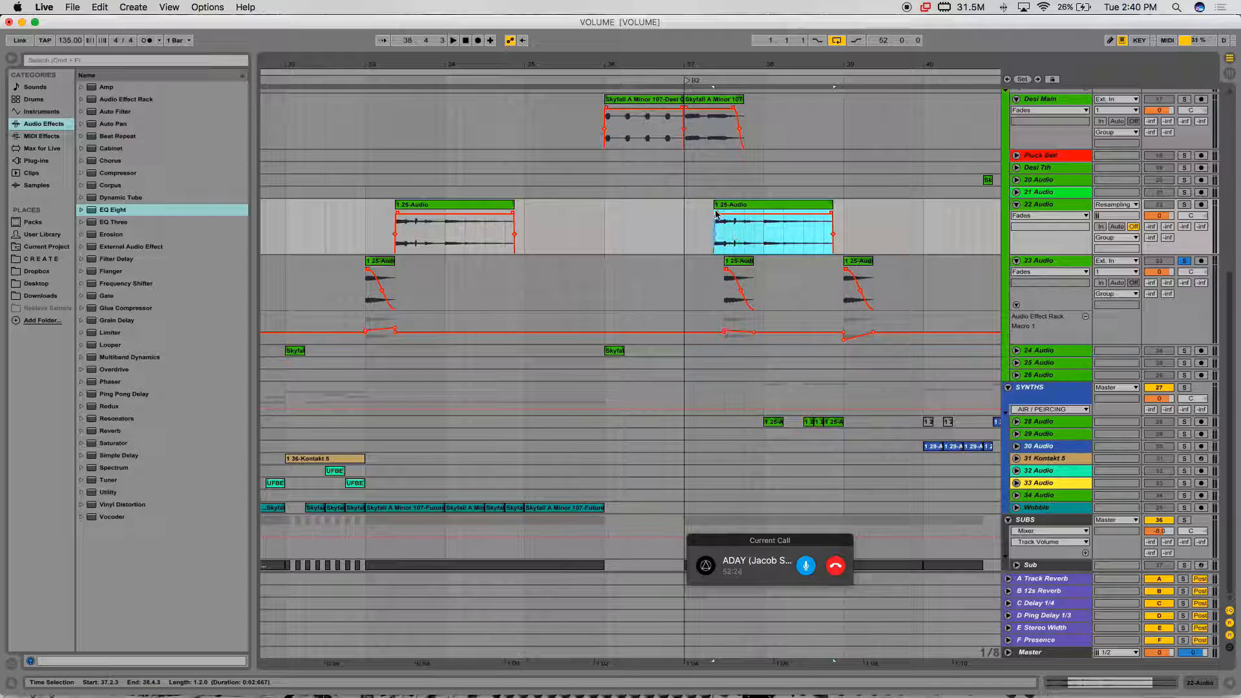
- Extend the pasted clip's start to 37.1.1, then solo track 22 Audio and play from 37.2.1
{"action": "left_click_drag", "start_coordinate": [715, 204], "coordinate": [676, 199]}
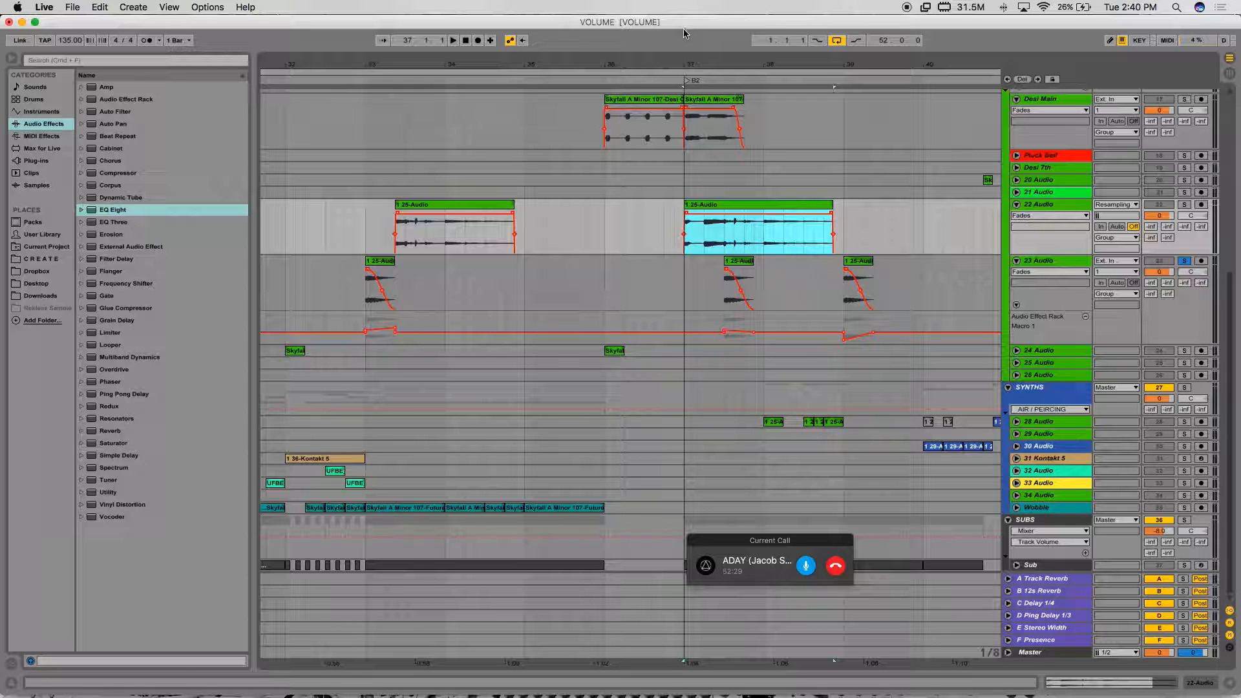
{"action": "left_click", "coordinate": [705, 253]}
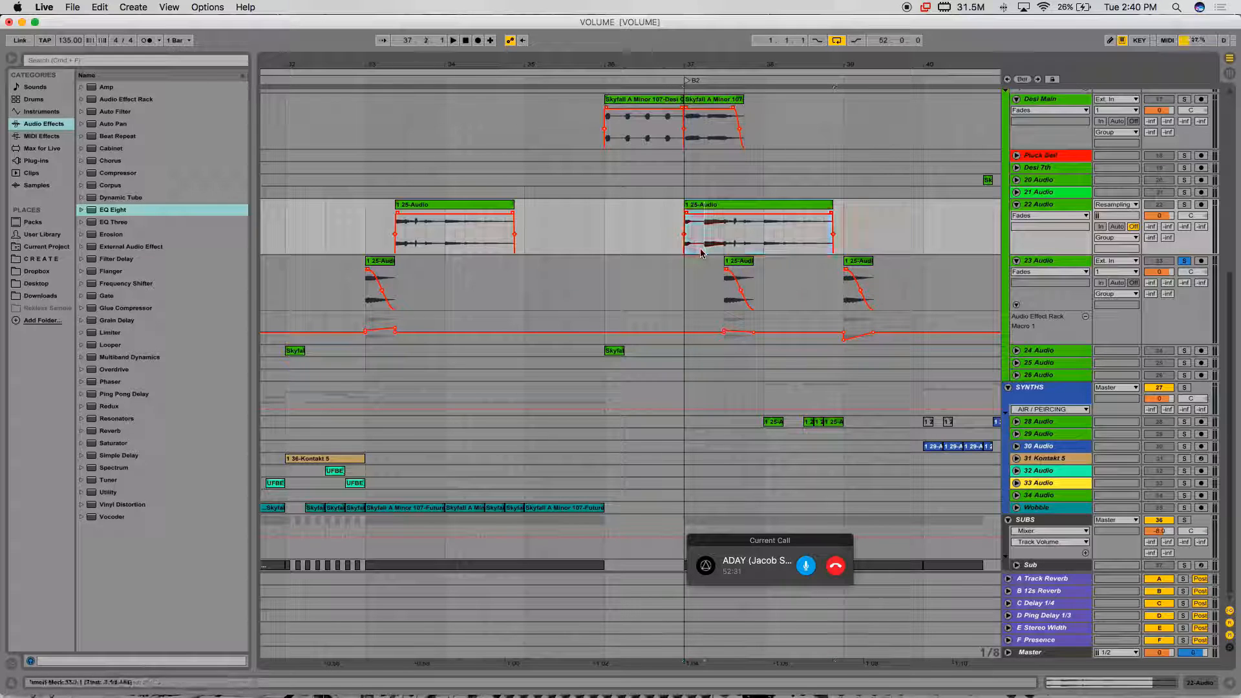
{"action": "left_click", "coordinate": [1183, 205]}
{"action": "key", "text": "space"}
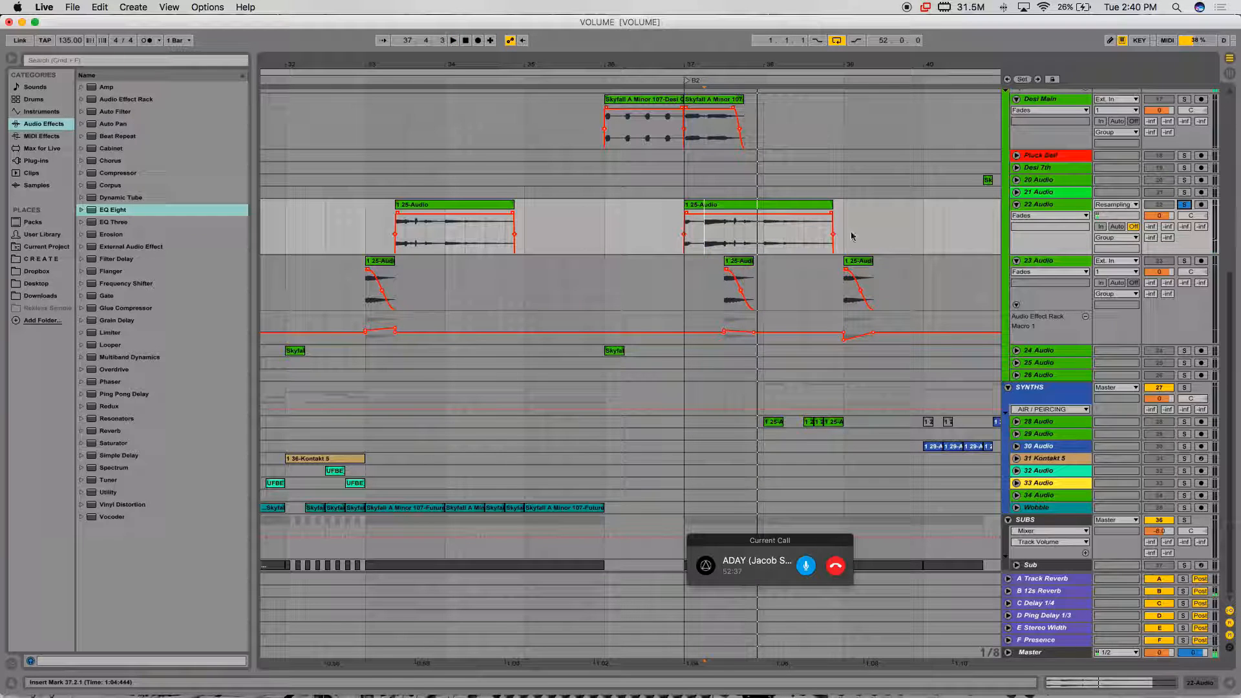
- Trim the pasted clip on track 22 Audio to 37.2.1–37.3.1 and delete it
{"action": "left_click_drag", "start_coordinate": [832, 208], "coordinate": [702, 206]}
{"action": "left_click", "coordinate": [715, 217]}
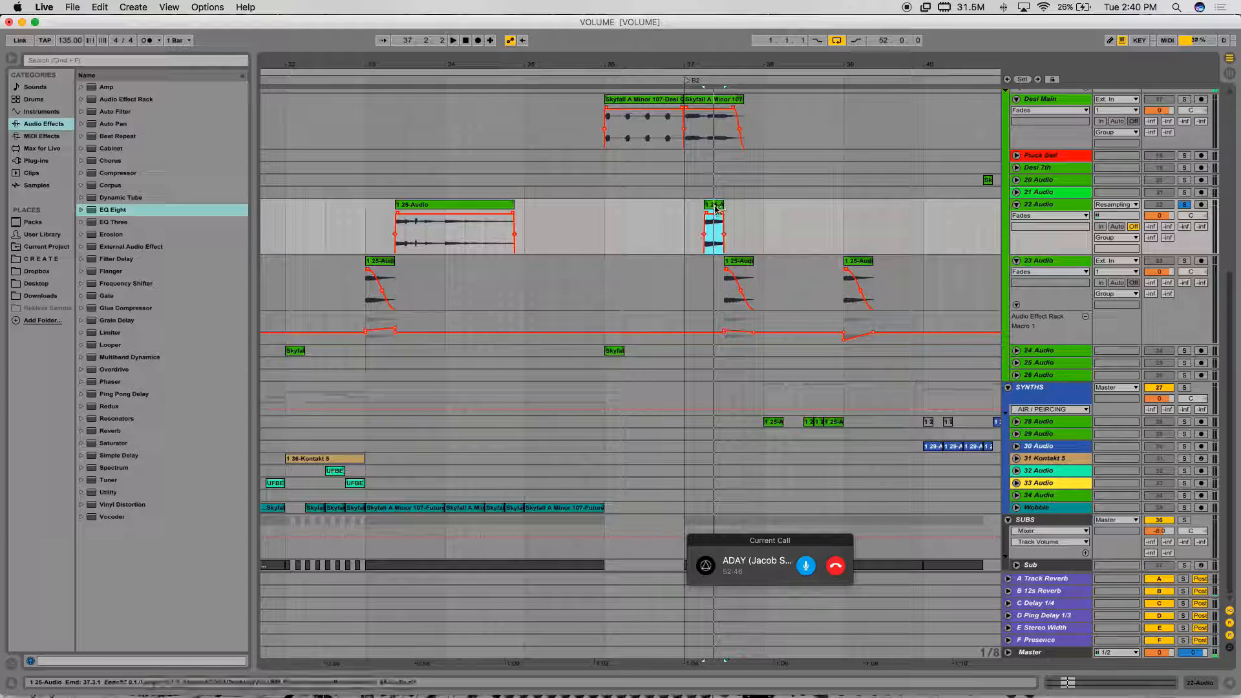
{"action": "key", "text": "Delete"}
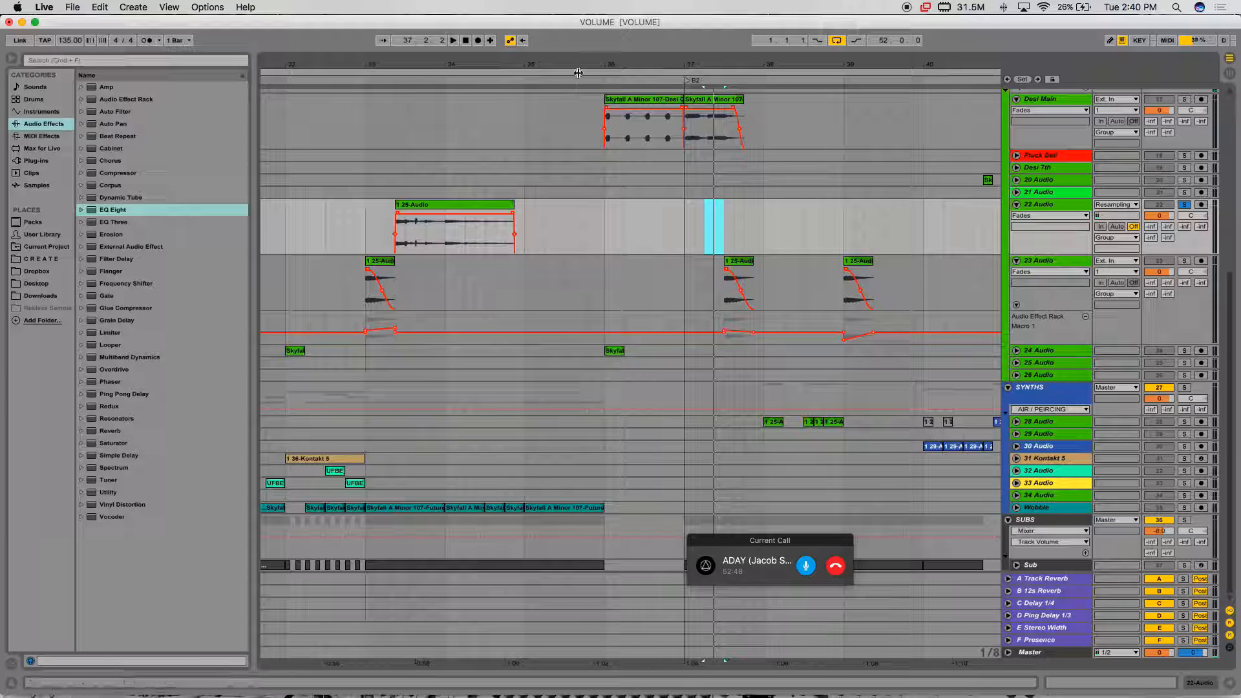
{"action": "left_click_drag", "start_coordinate": [577, 65], "coordinate": [570, 26]}
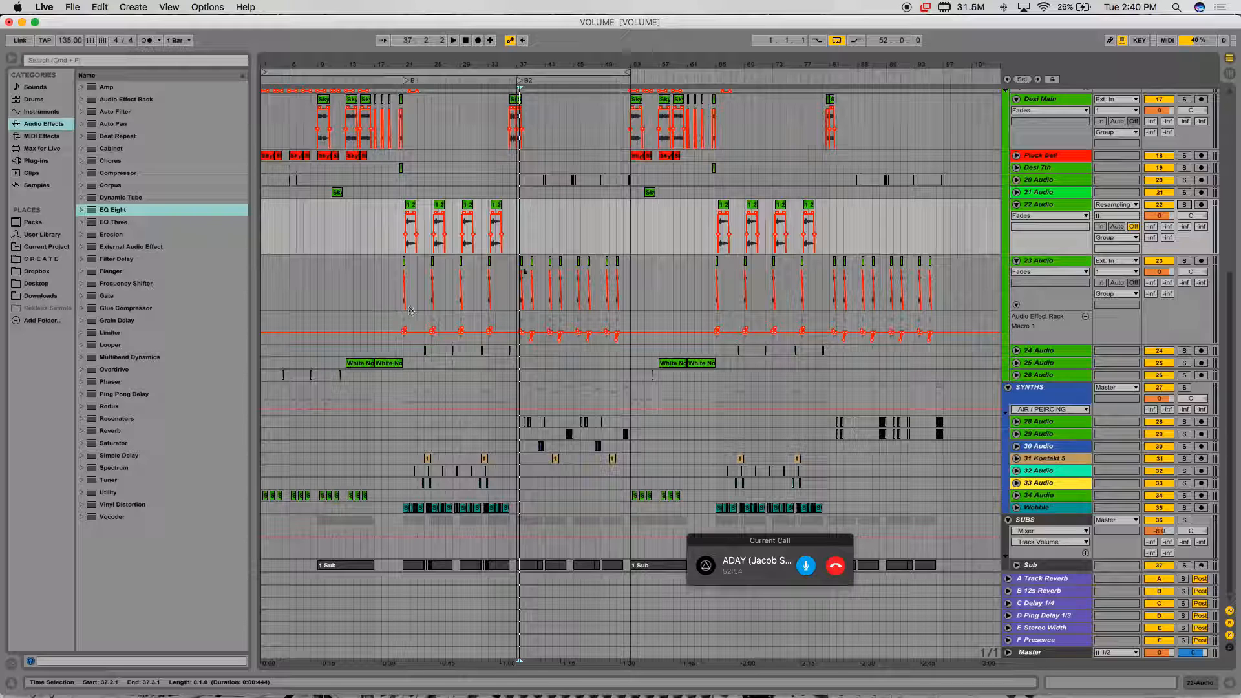
{"action": "left_click", "coordinate": [515, 323]}
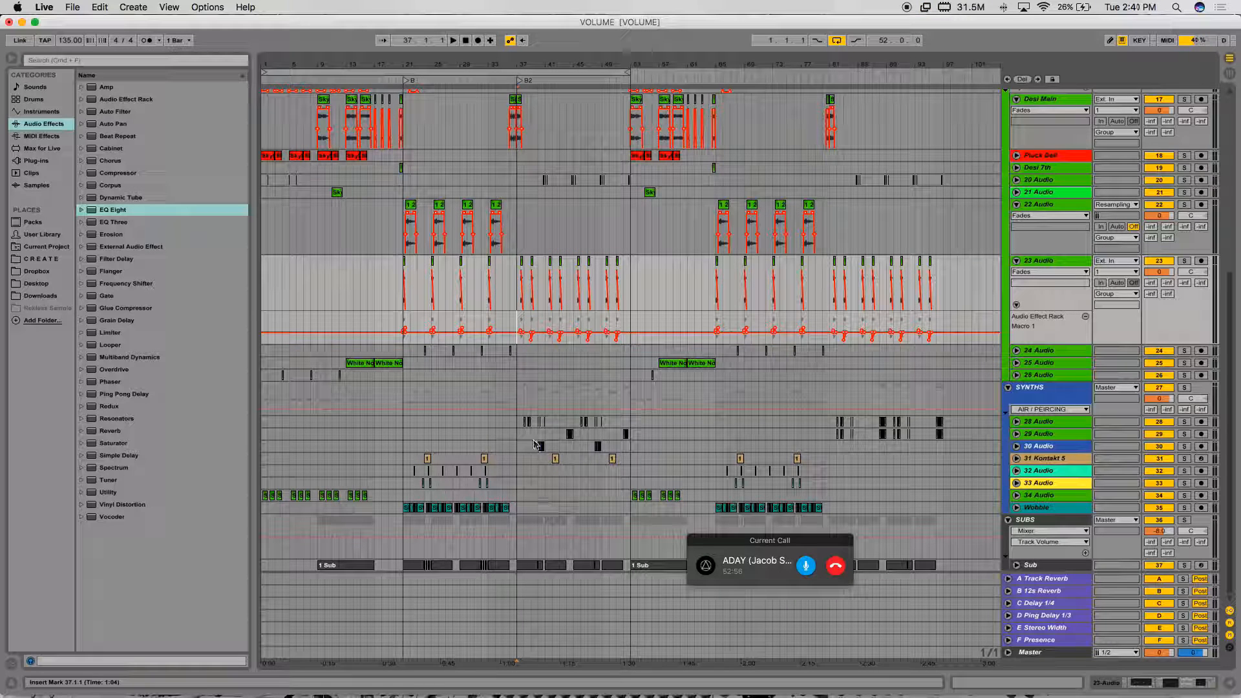
{"action": "left_click_drag", "start_coordinate": [519, 437], "coordinate": [628, 423]}
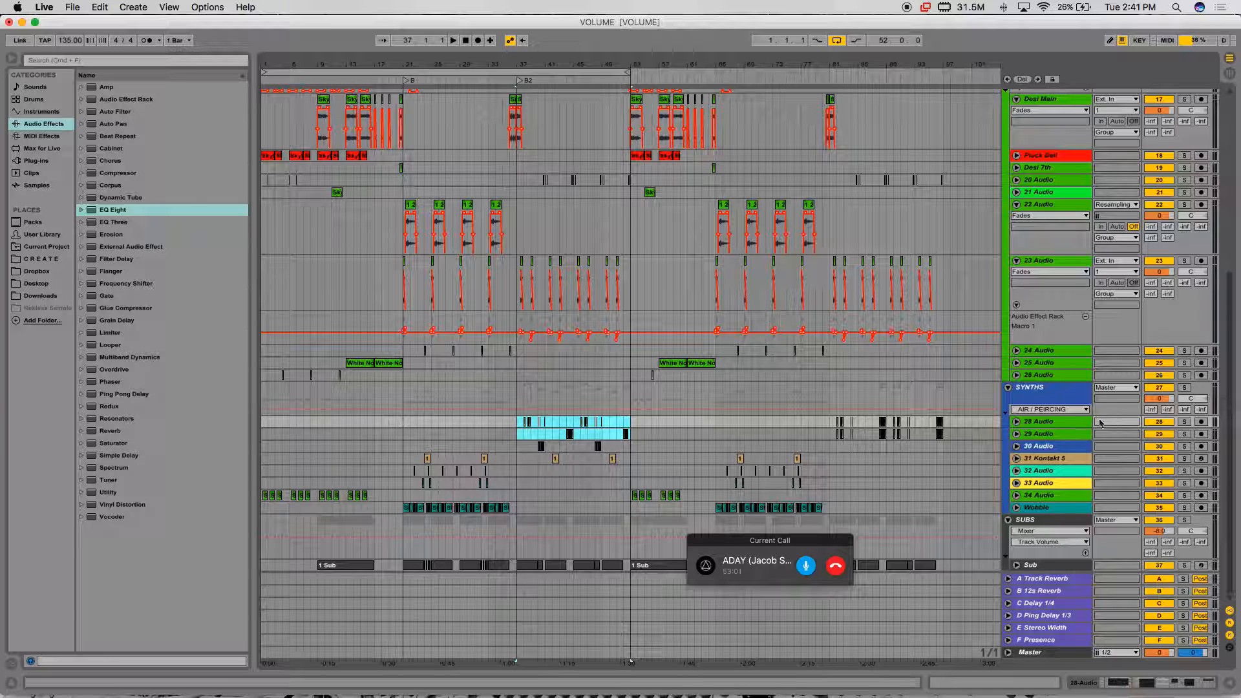
{"action": "left_click", "coordinate": [1069, 422]}
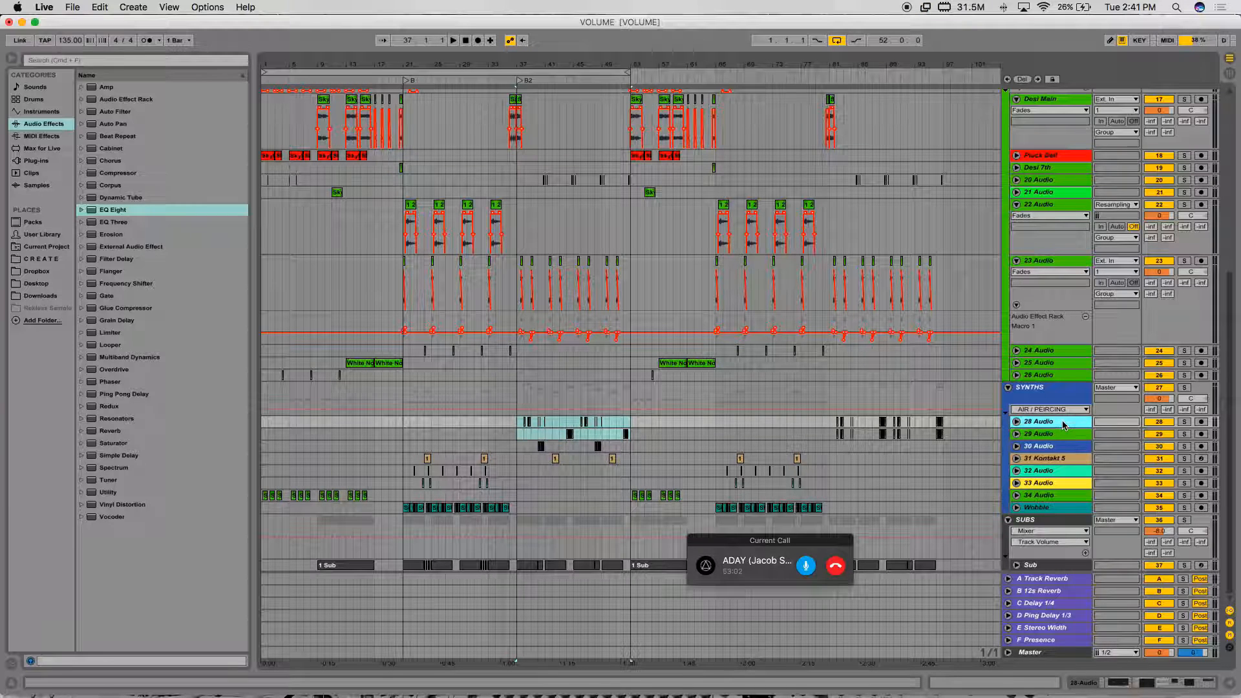
{"action": "double_click", "coordinate": [1069, 422]}
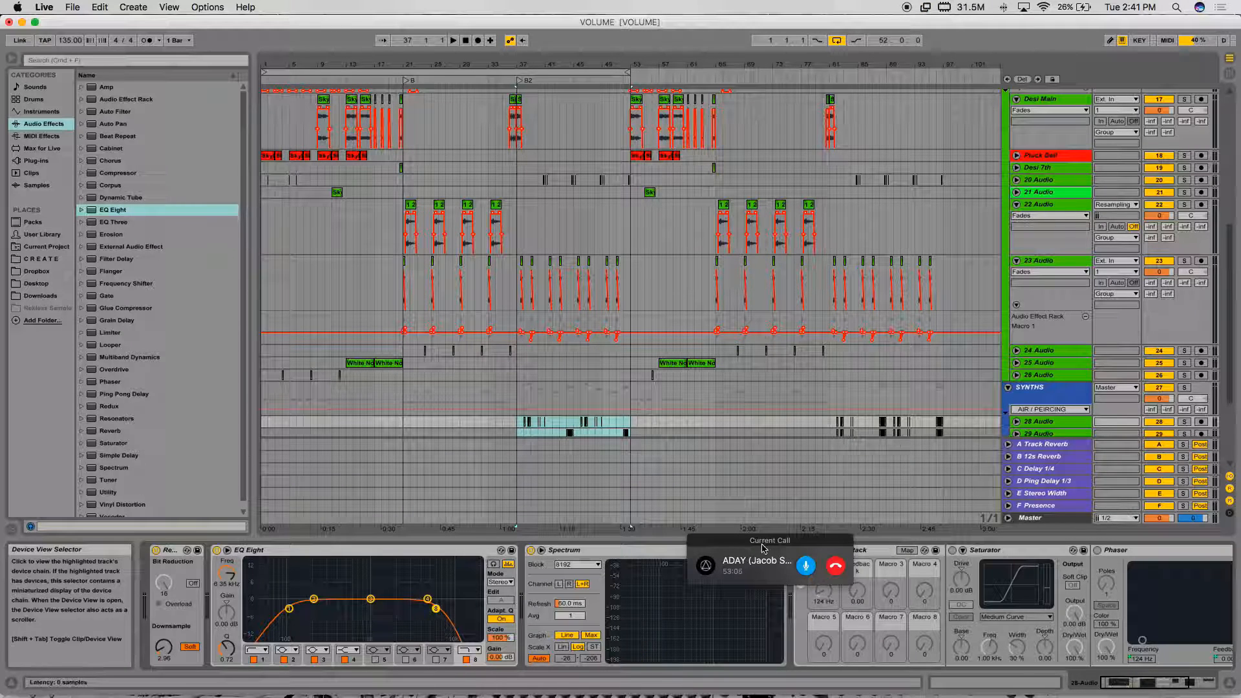
{"action": "left_click_drag", "start_coordinate": [751, 531], "coordinate": [534, 277]}
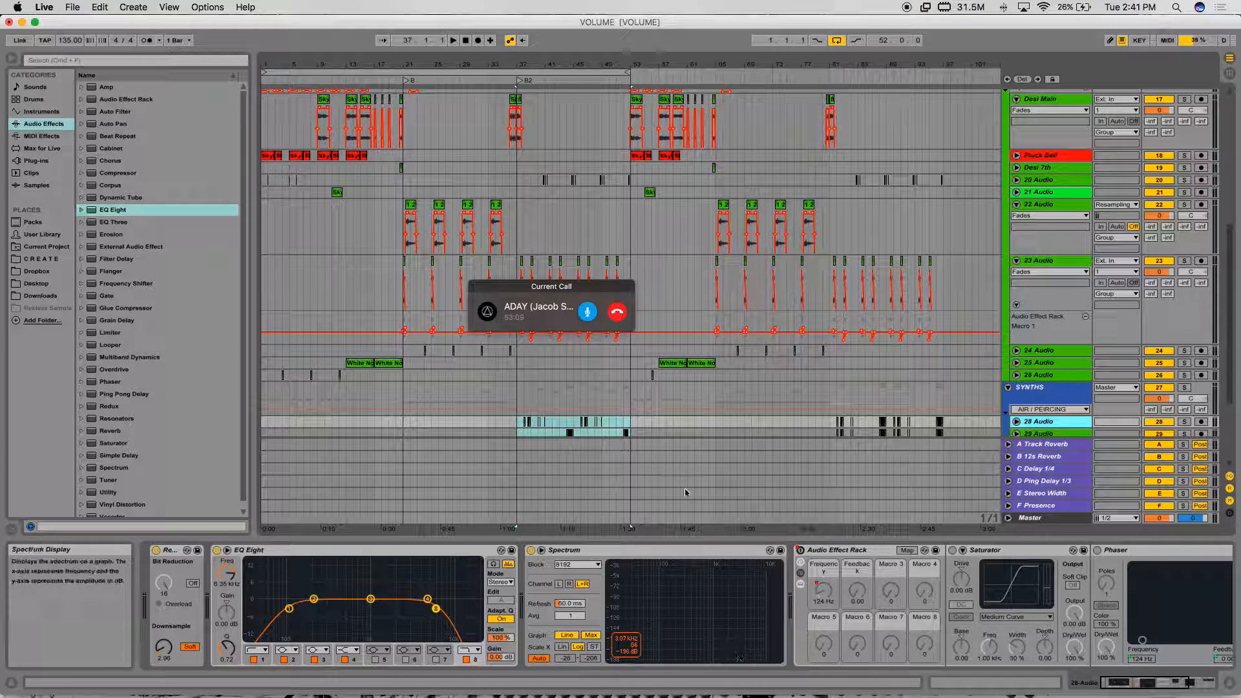
- Solo track 28 Audio and play it from 38.1.1 with its Saturator, Phaser and Auto Pan in view
{"action": "left_click", "coordinate": [526, 433]}
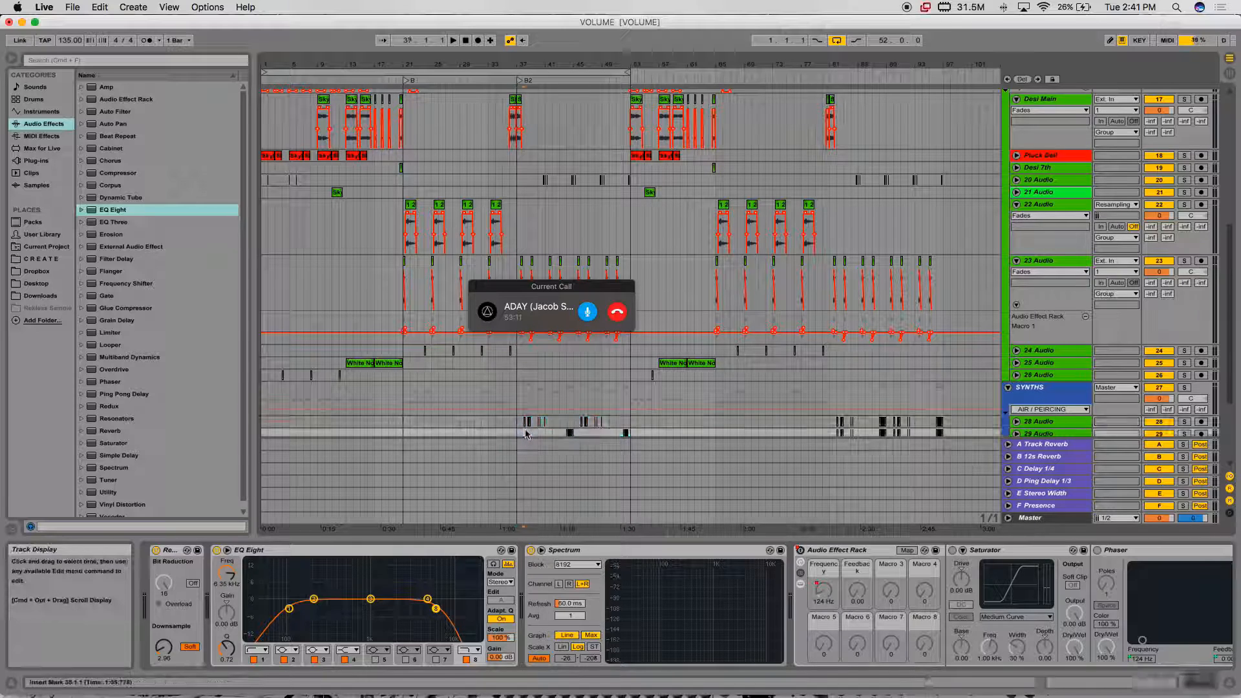
{"action": "left_click", "coordinate": [1183, 422]}
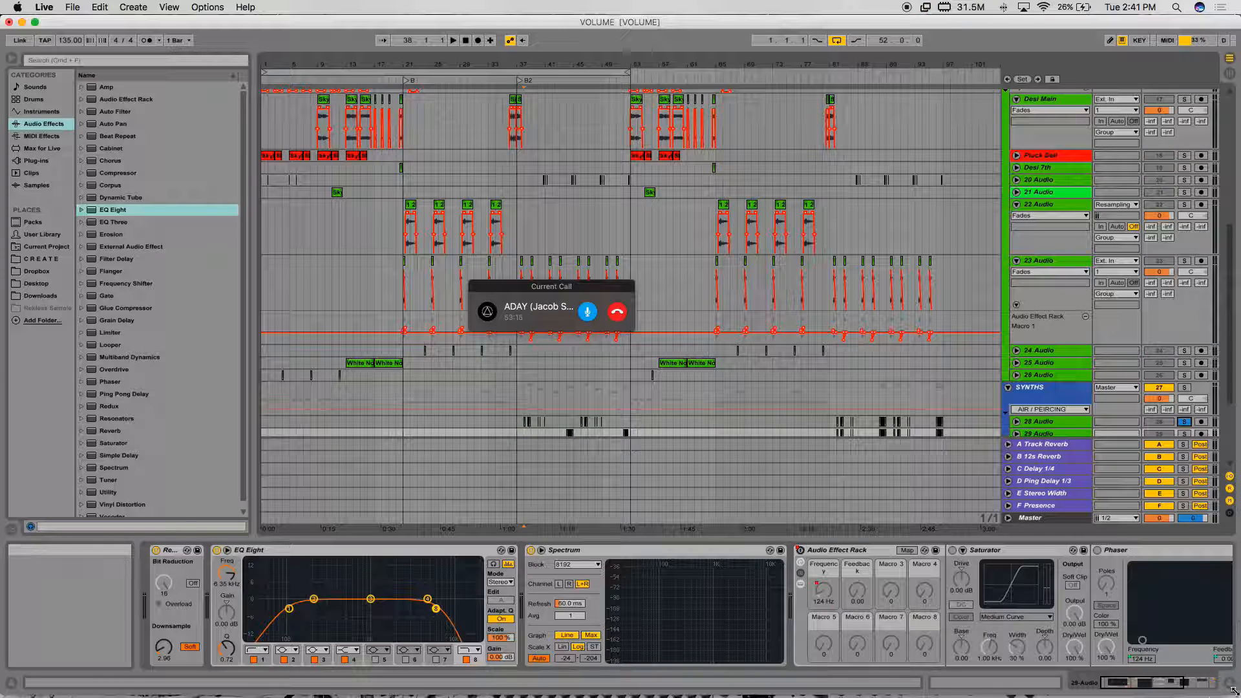
{"action": "left_click_drag", "start_coordinate": [1170, 683], "coordinate": [1187, 682]}
{"action": "key", "text": "space"}
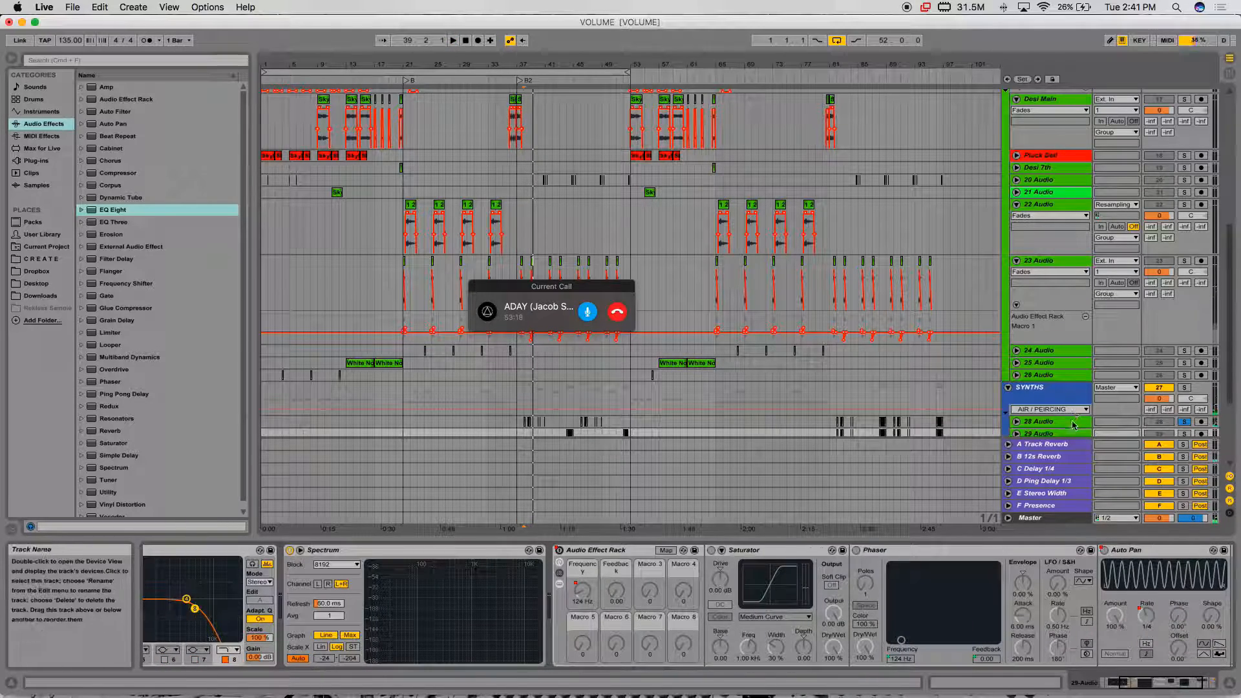
{"action": "left_click", "coordinate": [1040, 421]}
{"action": "key", "text": "space"}
{"action": "left_click_drag", "start_coordinate": [1130, 683], "coordinate": [1153, 691]}
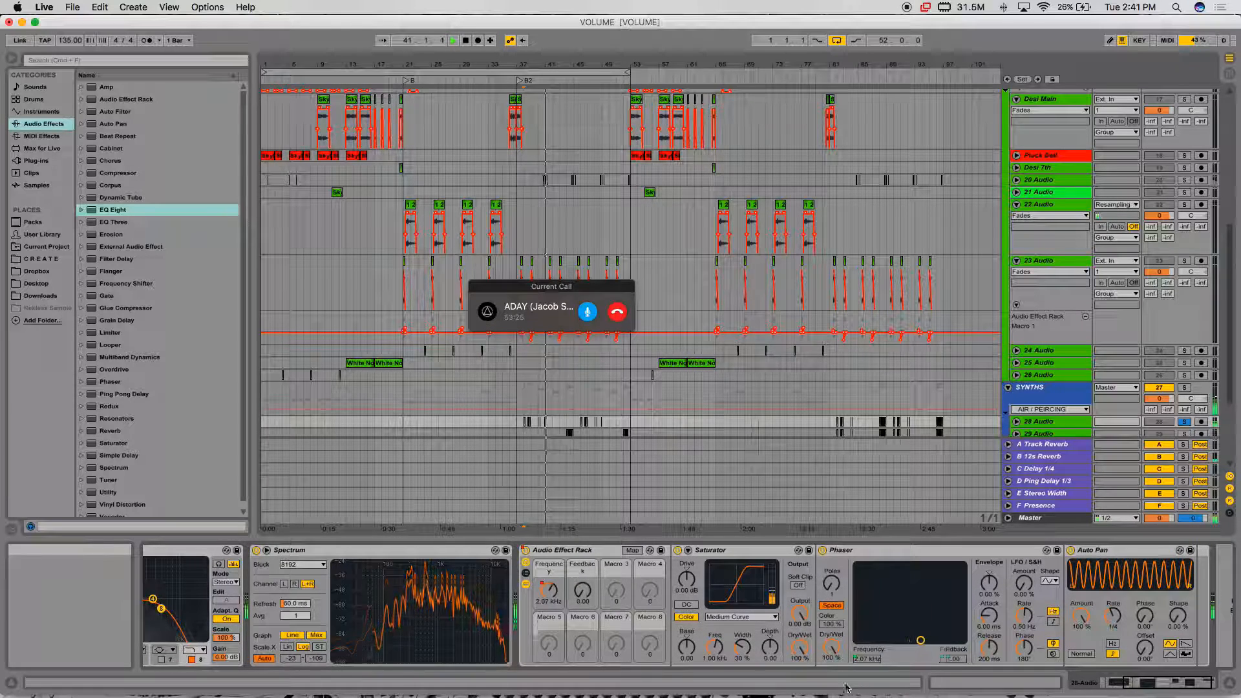
{"action": "key", "text": "space"}
{"action": "key", "text": "space"}
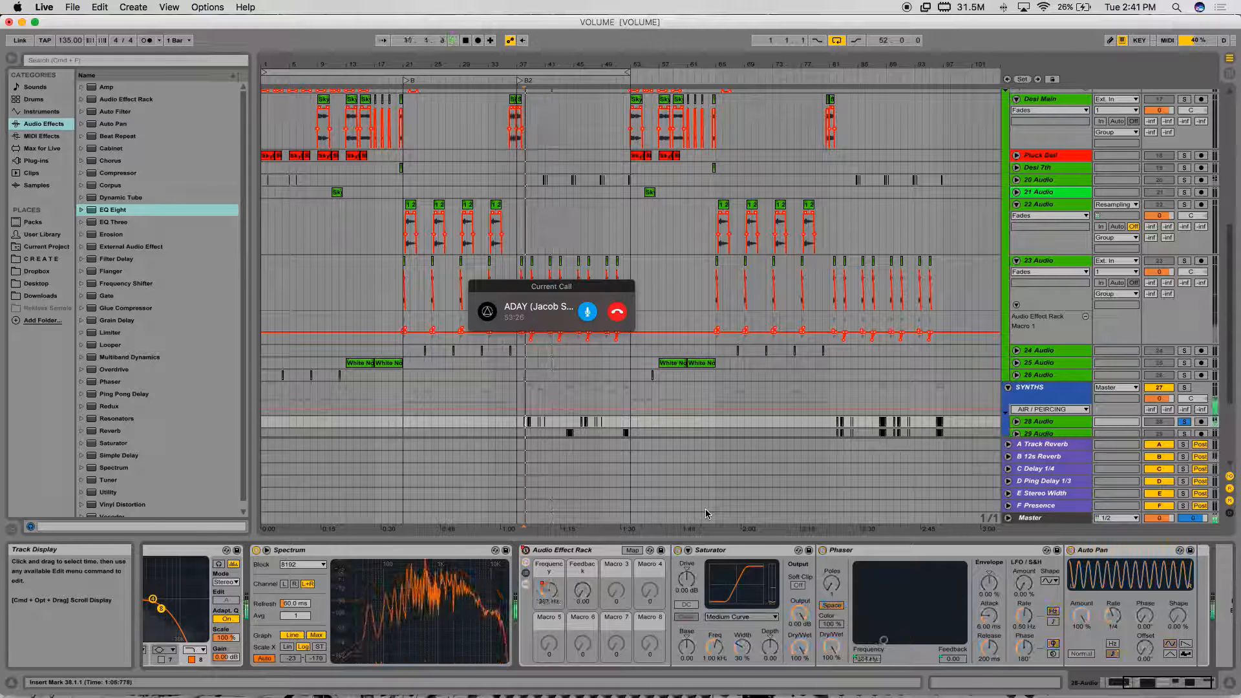
- Hide the device chain, unsolo 28 Audio and play the full arrangement from 9.1.1
{"action": "left_click", "coordinate": [1228, 685]}
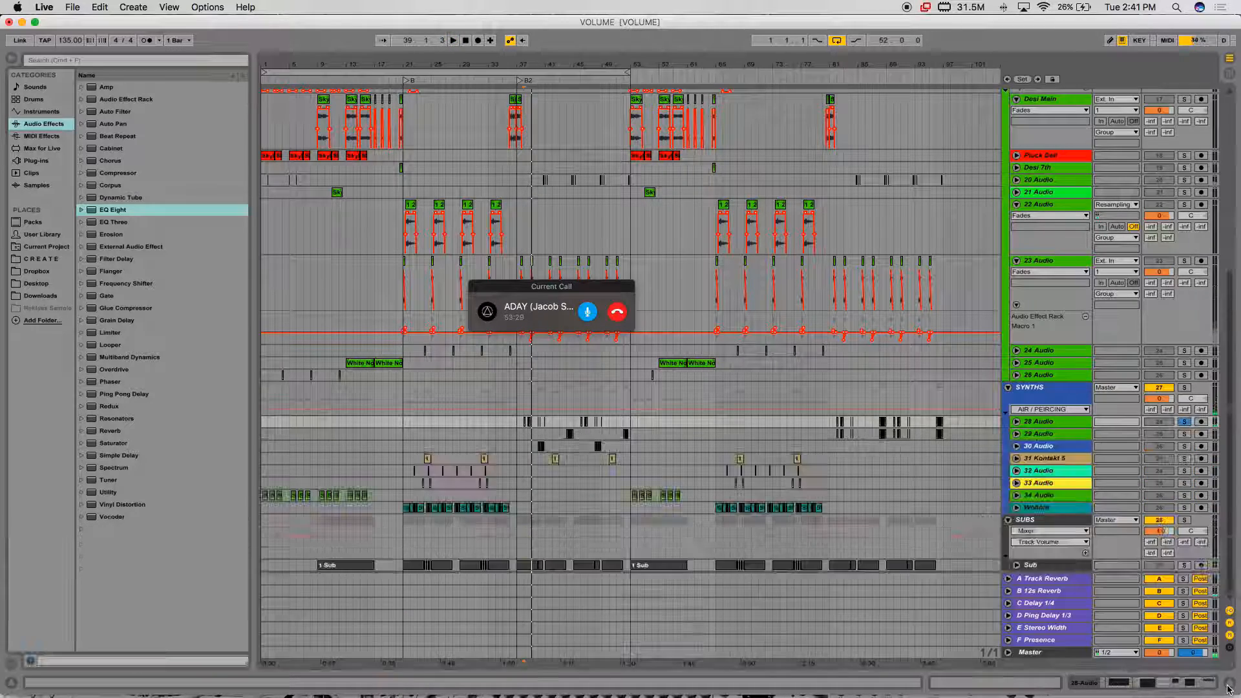
{"action": "left_click", "coordinate": [1187, 422]}
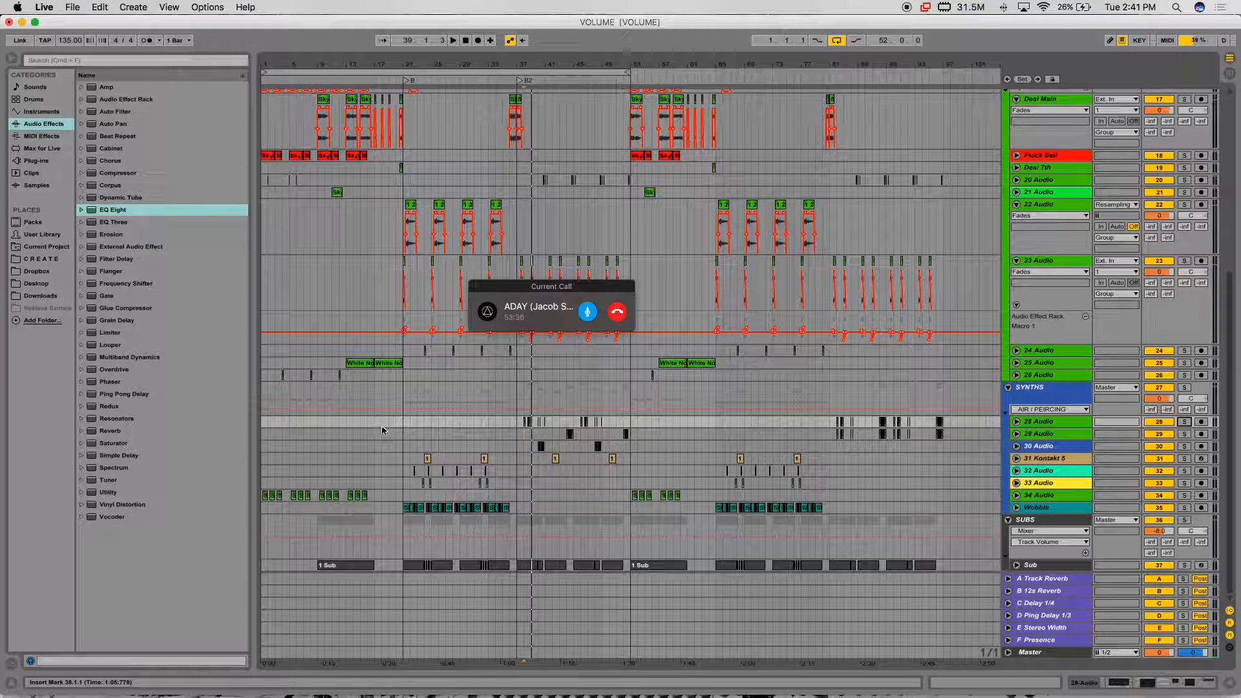
{"action": "left_click", "coordinate": [317, 221]}
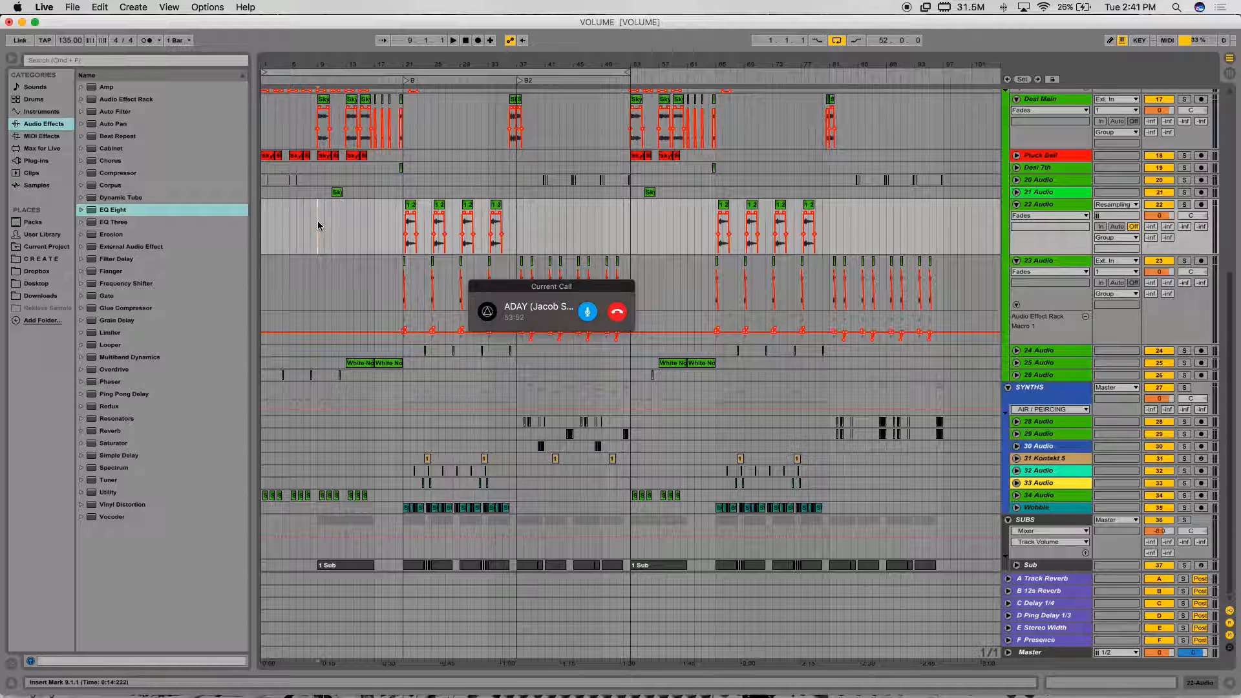
{"action": "key", "text": "space"}
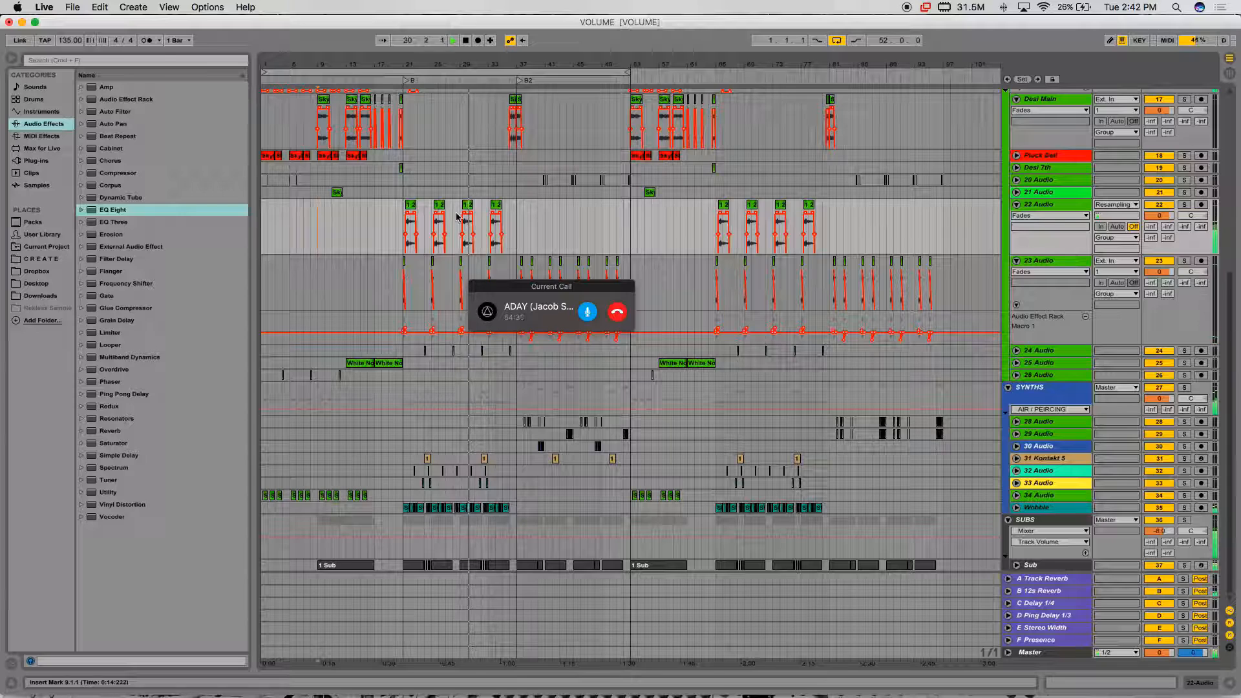
- Examine the device chains of tracks 23 Audio and 28 Audio while the arrangement plays
{"action": "double_click", "coordinate": [1047, 262]}
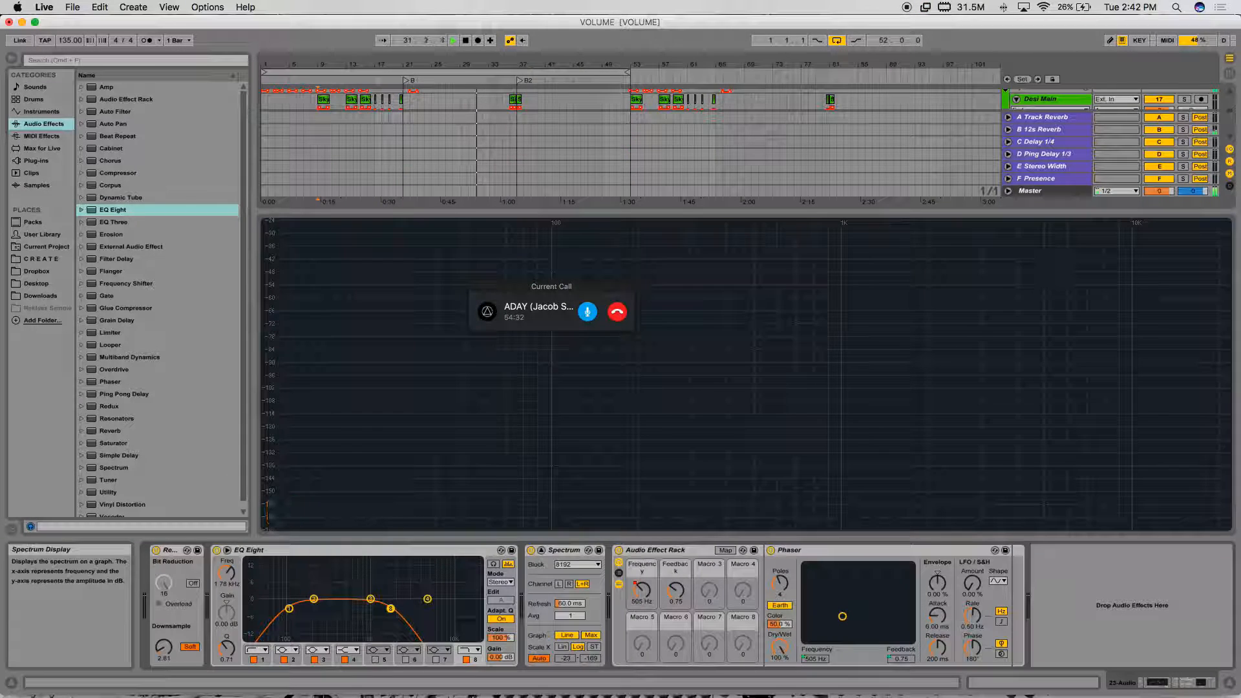
{"action": "left_click", "coordinate": [1230, 683]}
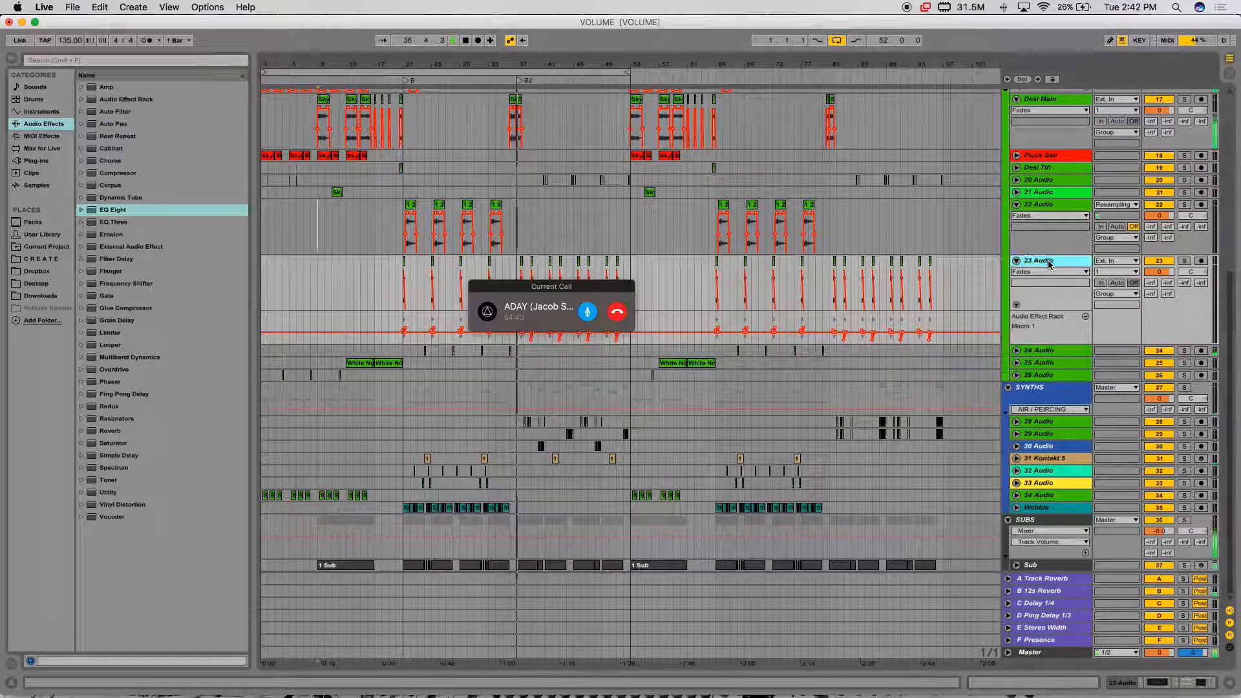
{"action": "double_click", "coordinate": [1048, 261]}
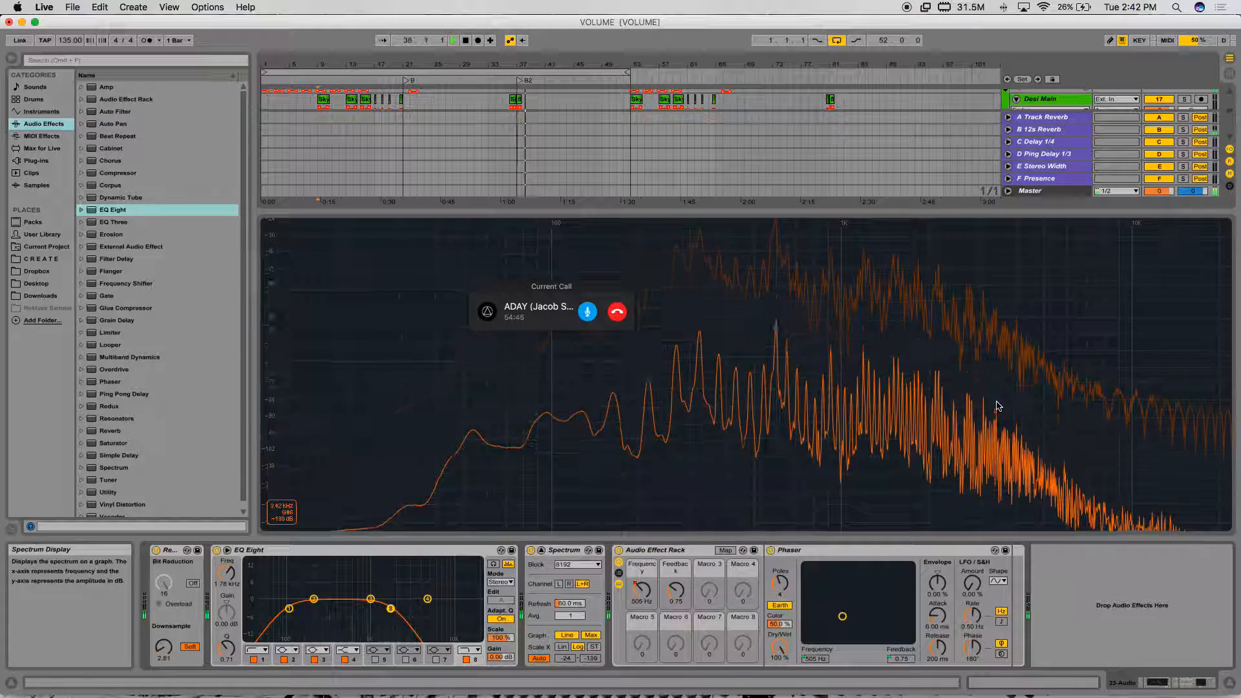
{"action": "left_click", "coordinate": [1231, 684]}
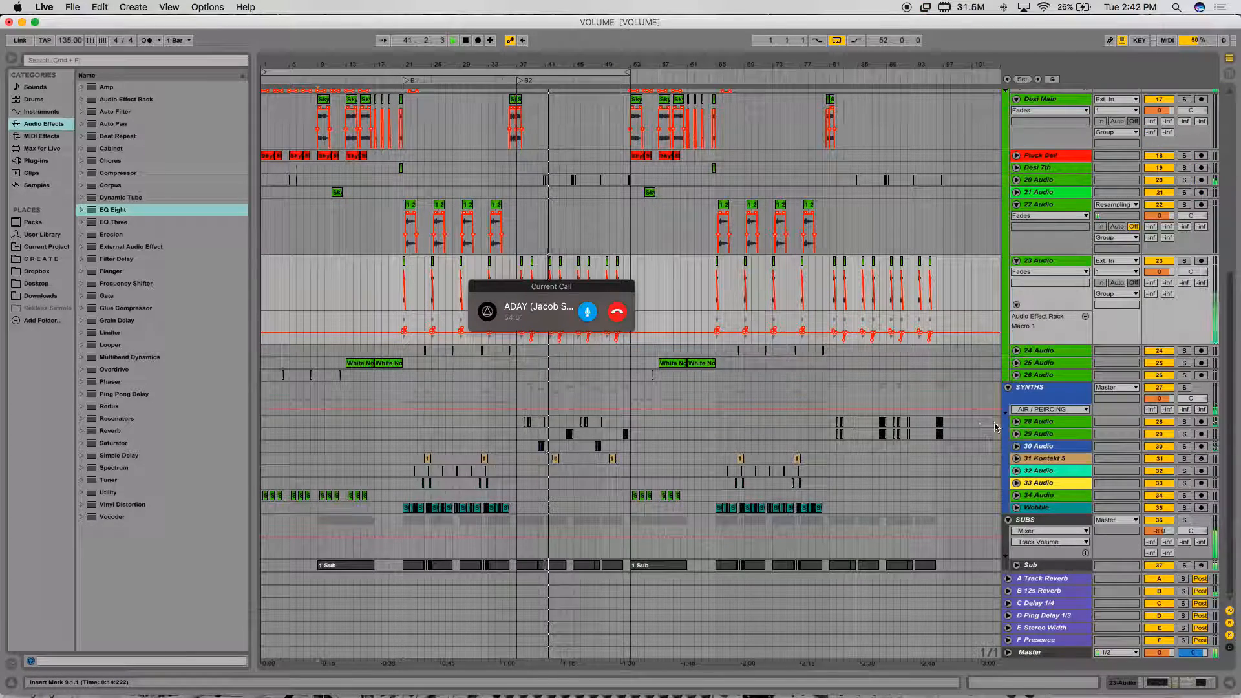
{"action": "left_click", "coordinate": [1054, 424]}
{"action": "double_click", "coordinate": [1060, 424]}
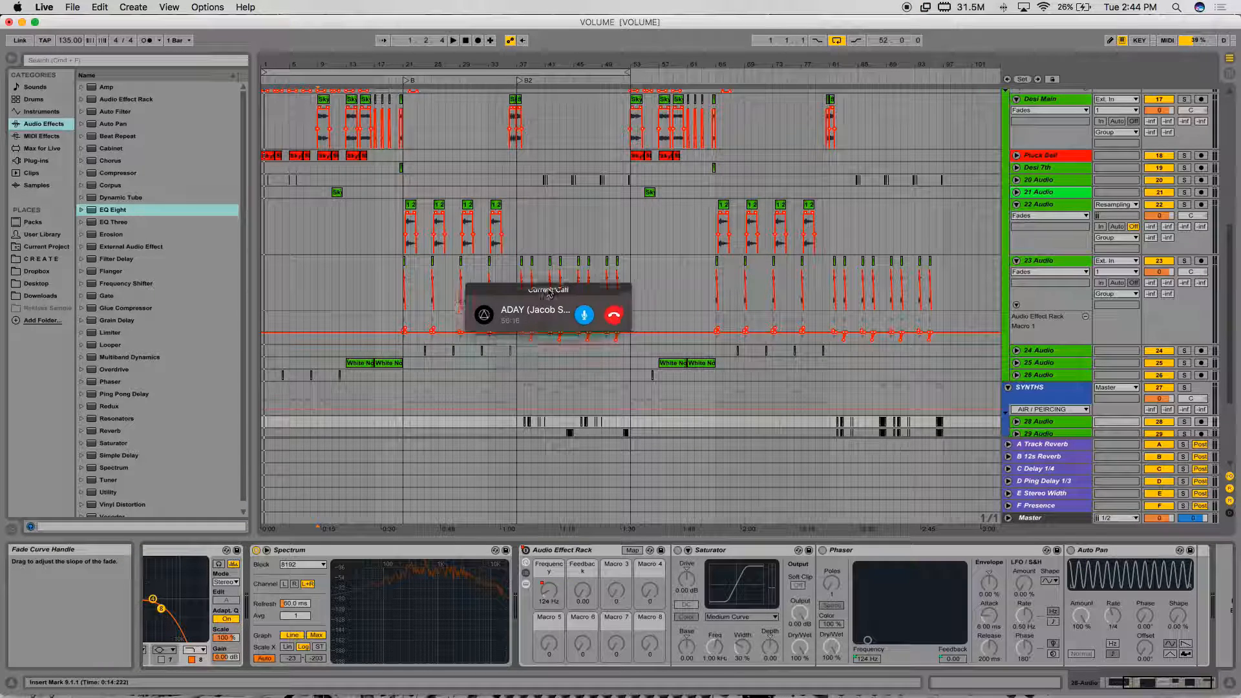
- Hide the device chain and select 37.1.1 to 53.1.1 across the SYNTHS group
{"action": "left_click_drag", "start_coordinate": [546, 284], "coordinate": [153, 310]}
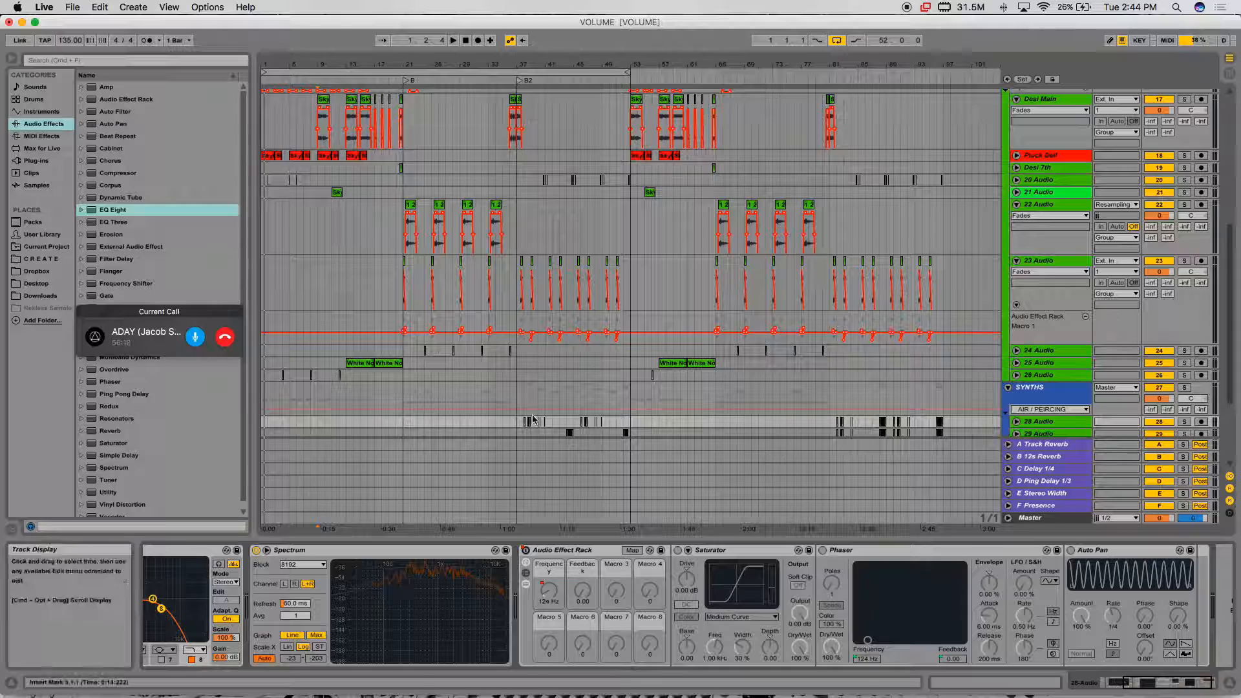
{"action": "scroll", "coordinate": [507, 403], "scroll_direction": "down", "scroll_amount": 5}
{"action": "scroll", "coordinate": [508, 405], "scroll_direction": "up", "scroll_amount": 8}
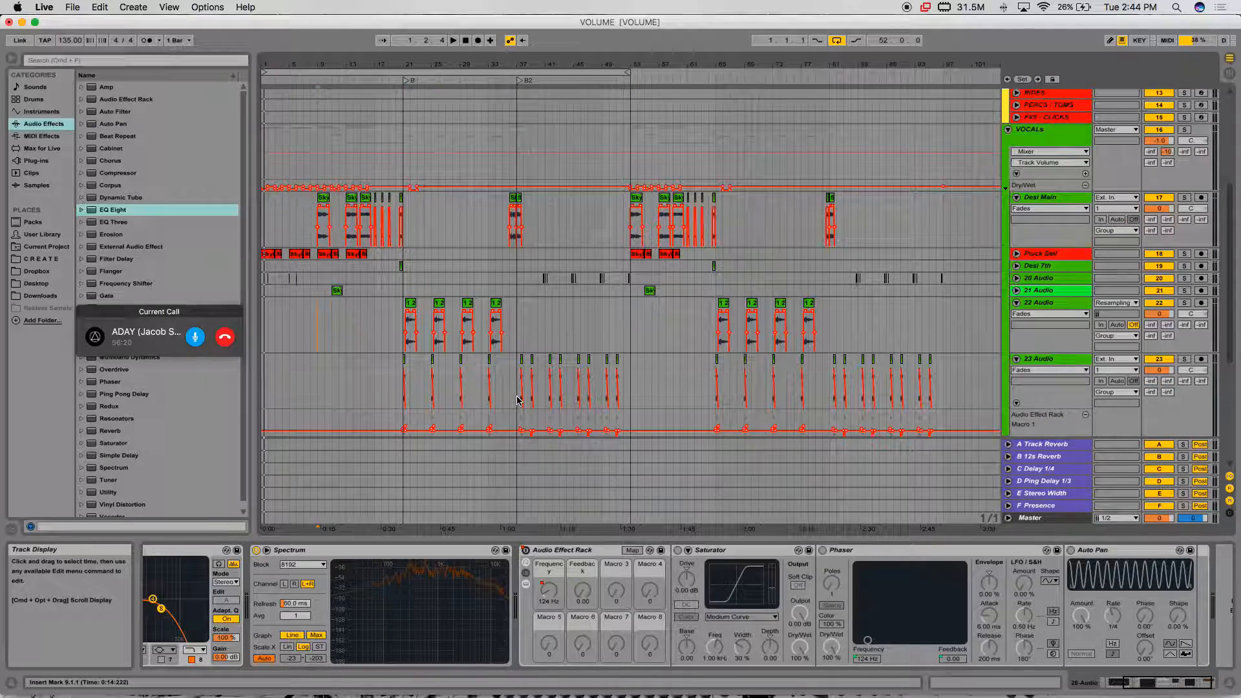
{"action": "left_click", "coordinate": [522, 397]}
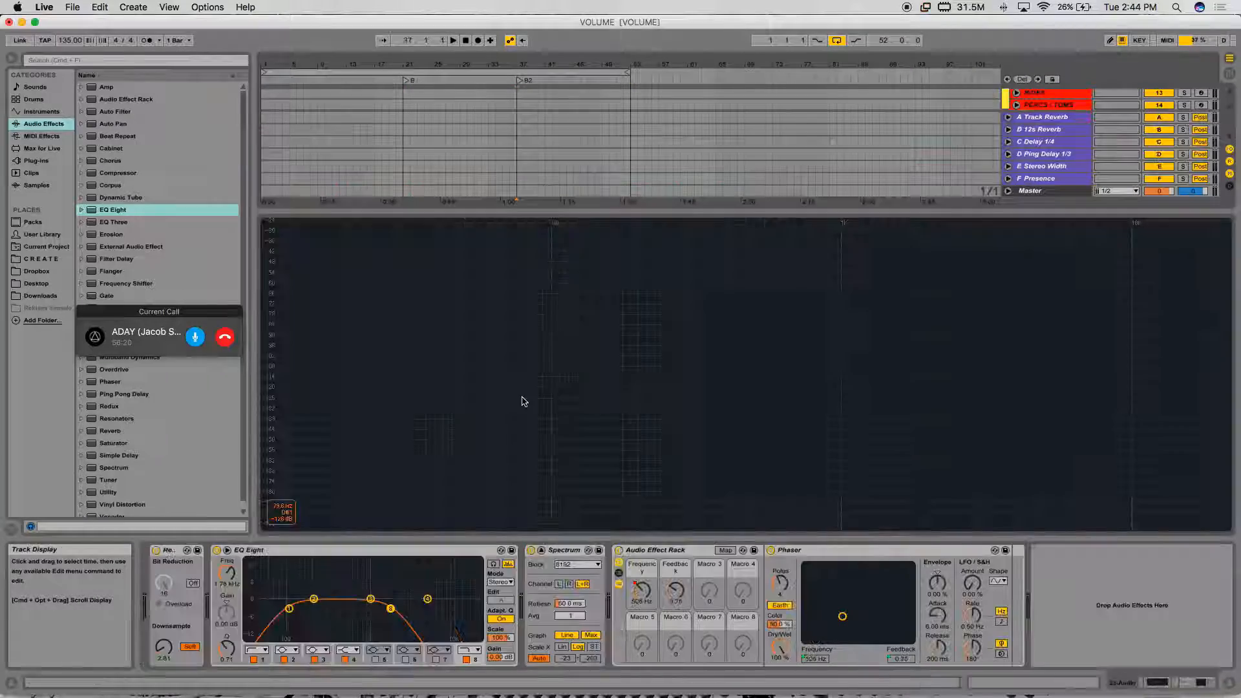
{"action": "left_click", "coordinate": [1228, 683]}
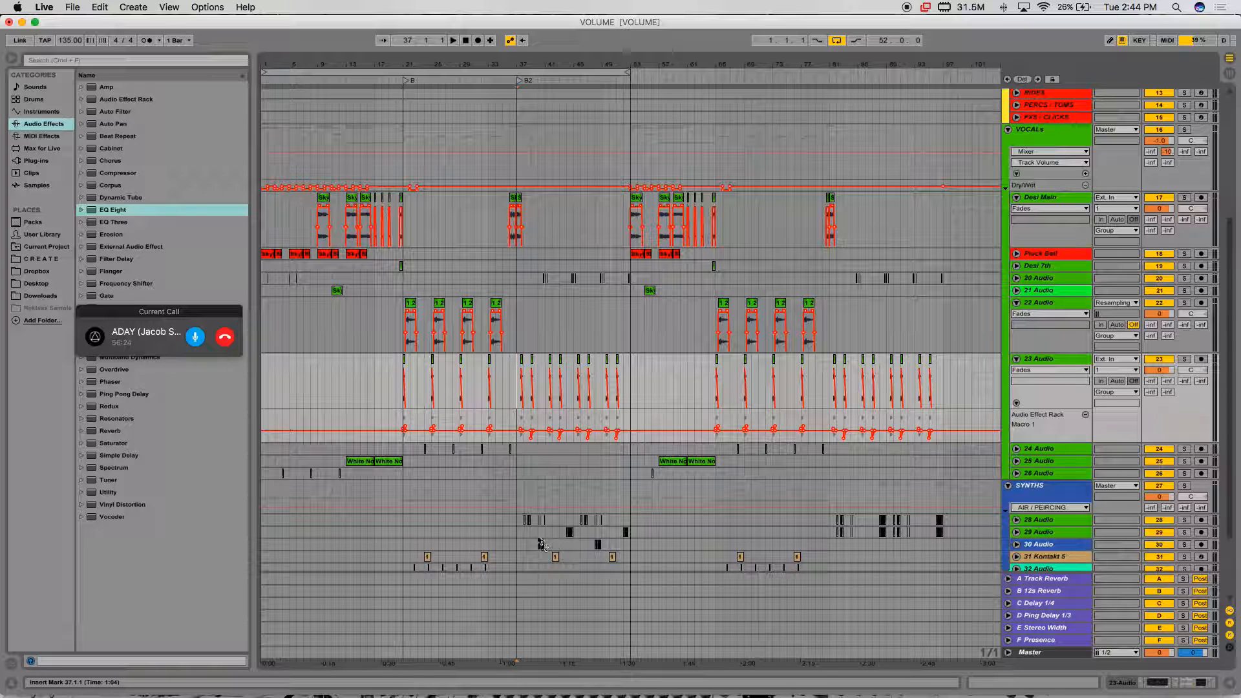
{"action": "left_click_drag", "start_coordinate": [525, 534], "coordinate": [632, 526]}
{"action": "left_click_drag", "start_coordinate": [524, 500], "coordinate": [634, 495]}
{"action": "scroll", "coordinate": [560, 558], "scroll_direction": "down", "scroll_amount": 5}
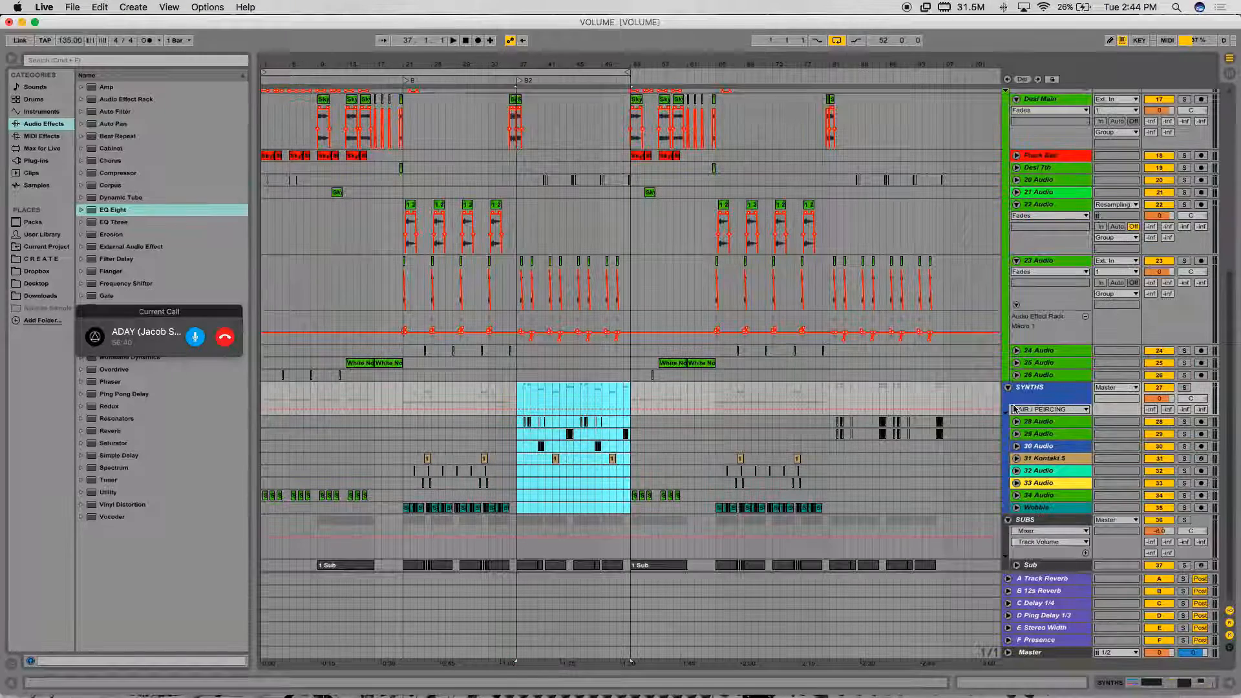
- Fold tracks 23 Audio and 22 Audio in the arrangement
{"action": "scroll", "coordinate": [983, 388], "scroll_direction": "up", "scroll_amount": 1}
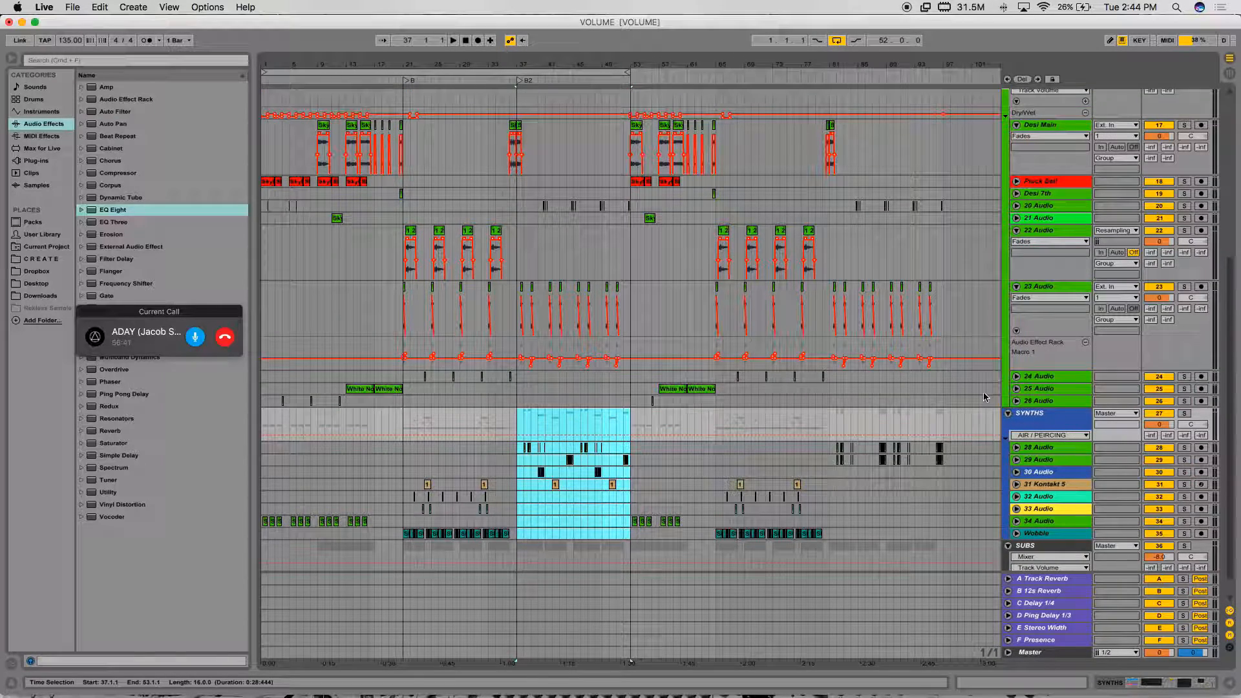
{"action": "left_click", "coordinate": [1016, 286]}
{"action": "left_click", "coordinate": [1034, 230]}
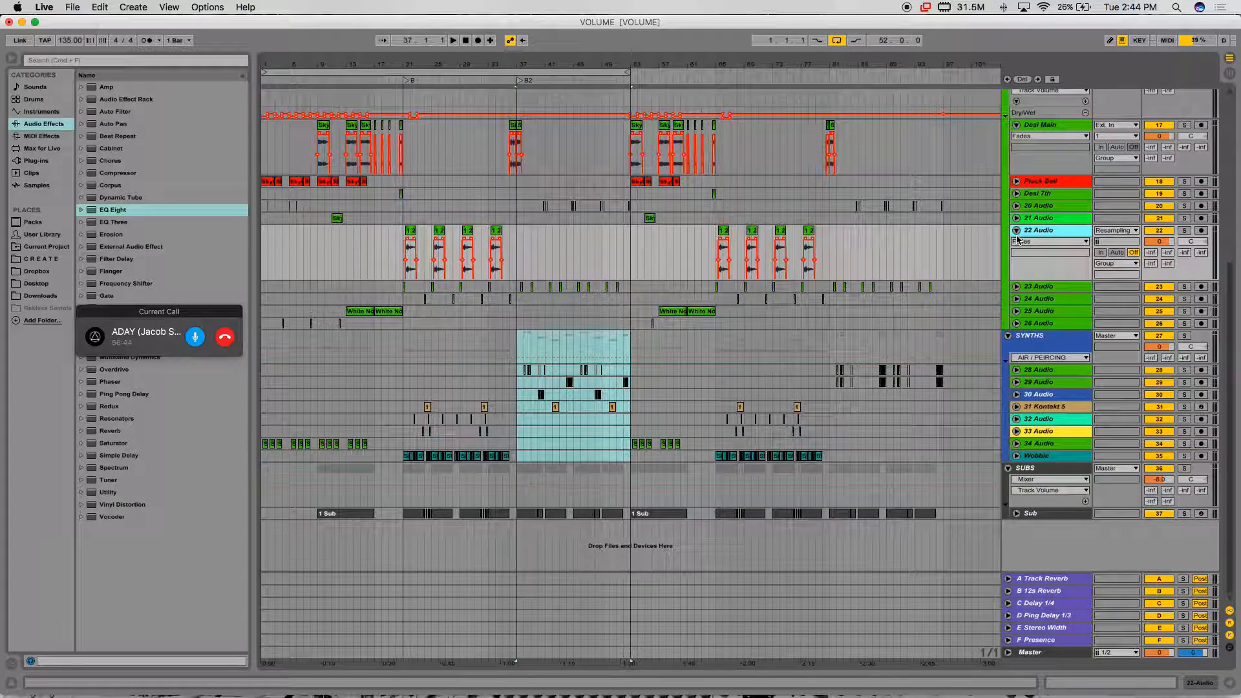
{"action": "left_click", "coordinate": [1016, 230]}
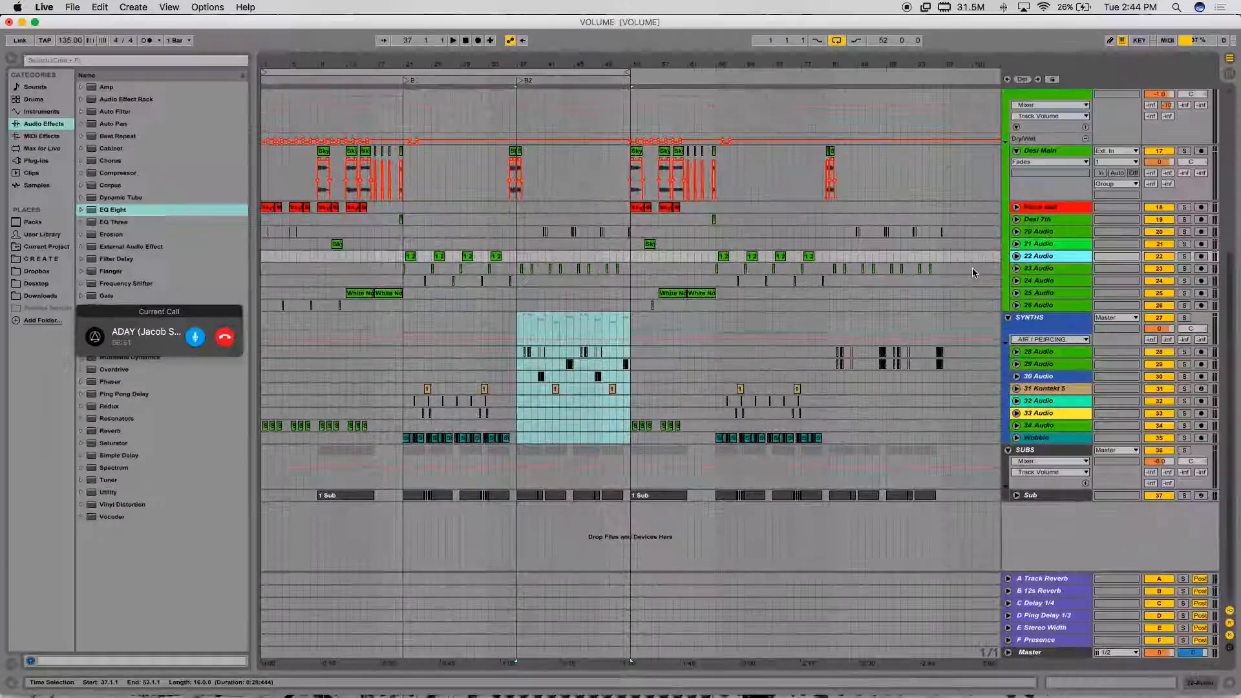